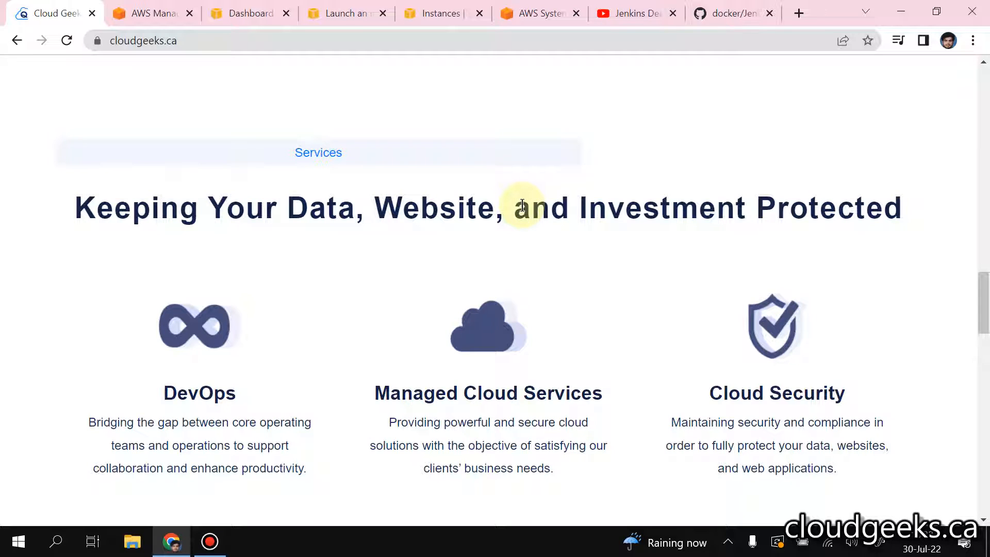
# Step: Review the Jenkins Deployment/Backups/Restore in 5 Minutes video page and its description on YouTube, and close the page
pyautogui.scroll(10, 527, 160)
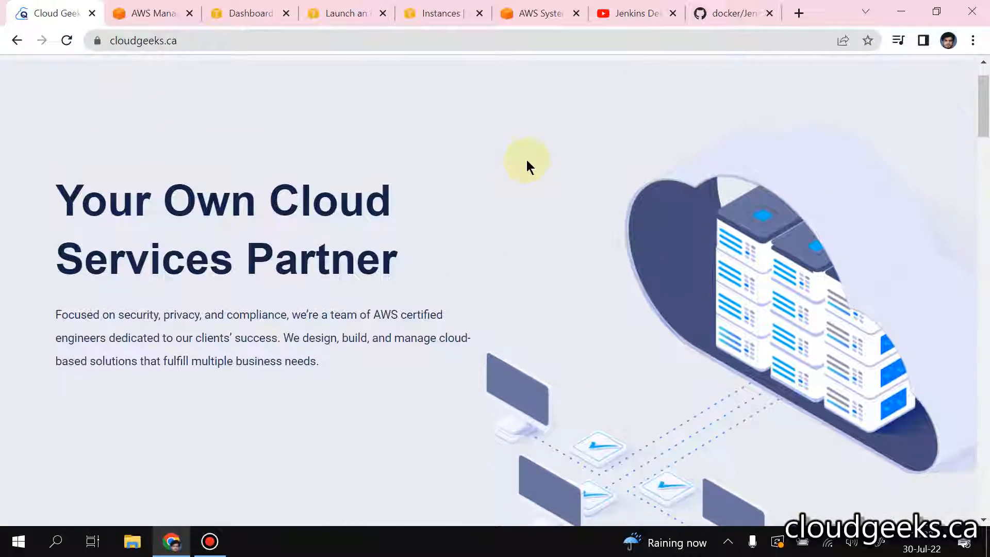
pyautogui.click(631, 12)
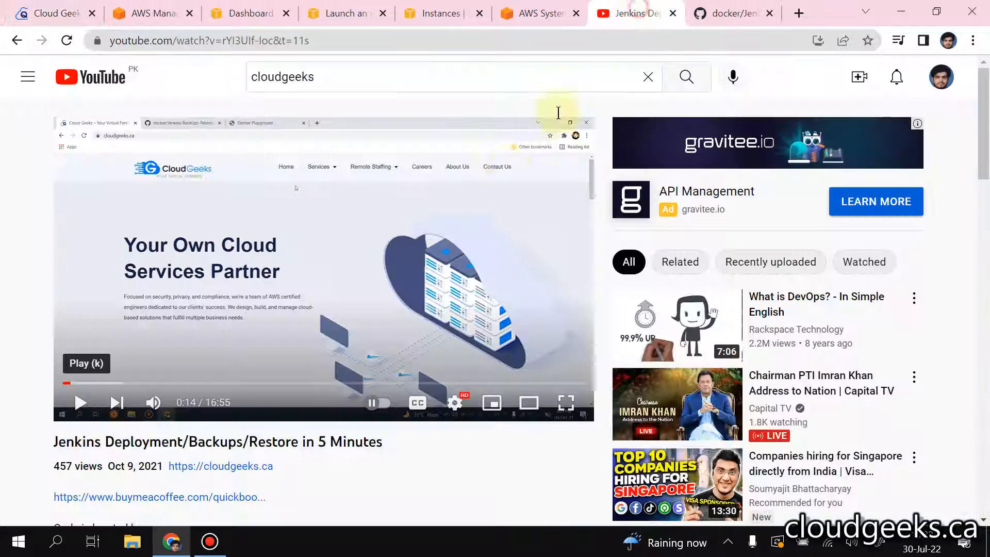
pyautogui.scroll(-3, 367, 241)
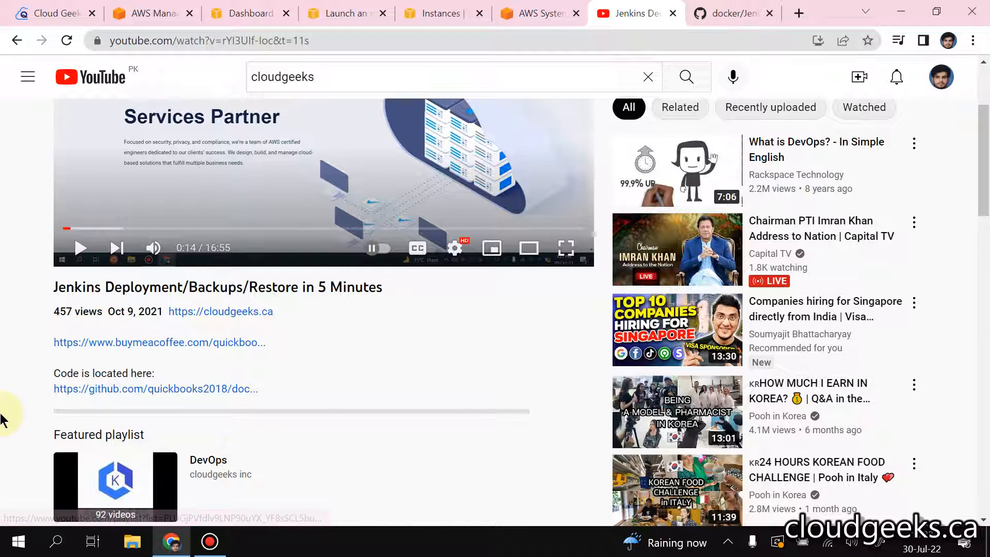
pyautogui.scroll(3, 2, 418)
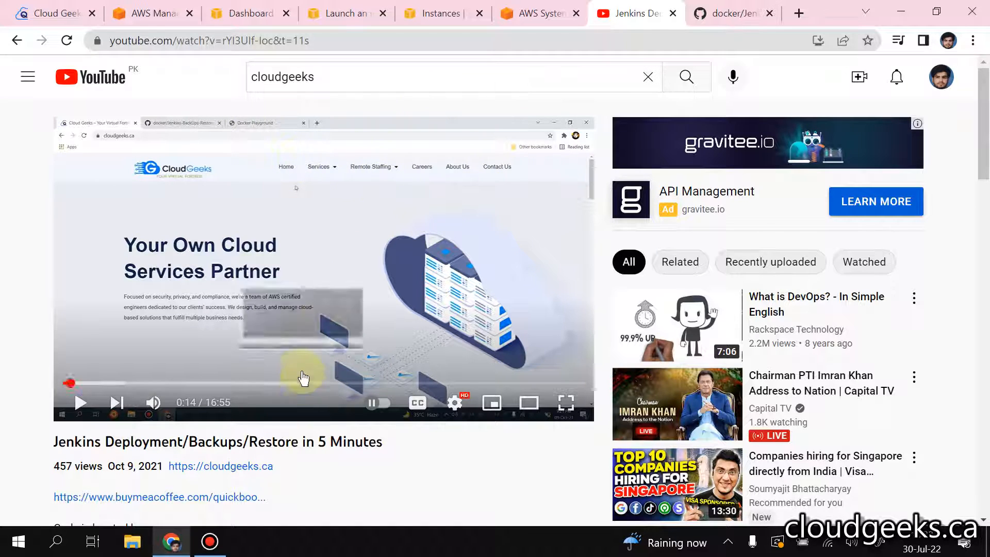
pyautogui.scroll(-3, 252, 393)
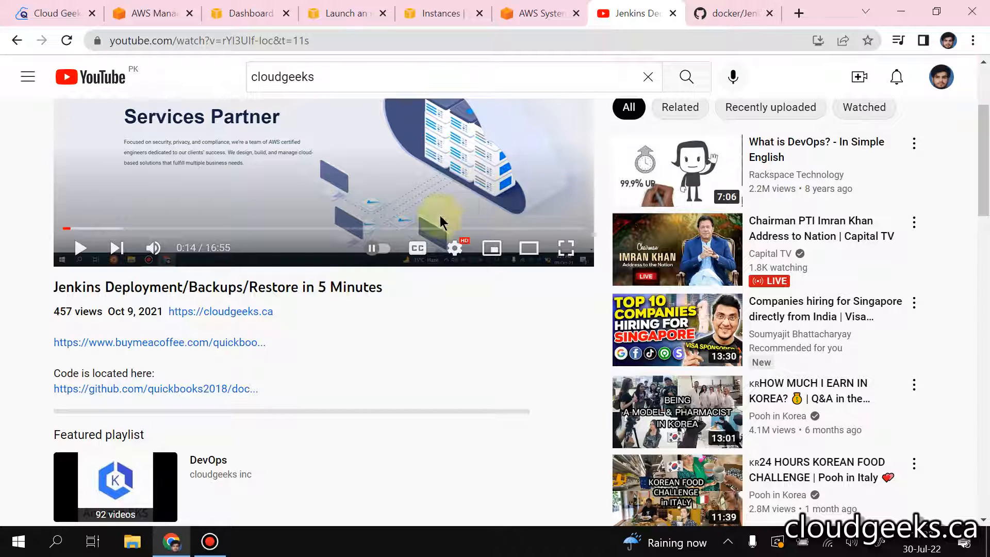
pyautogui.click(673, 14)
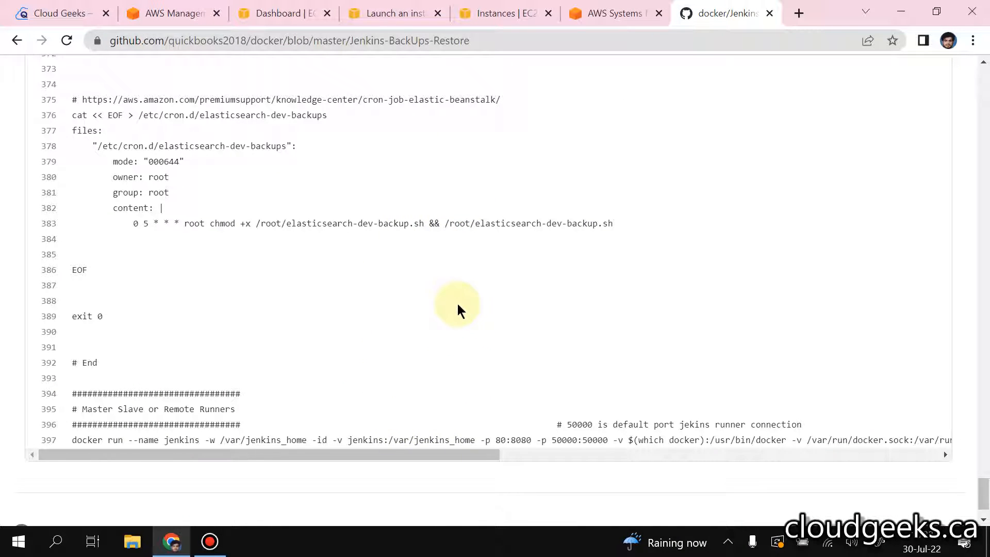
# Step: Copy the full docker run command for Jenkins from line 397 of the Jenkins-BackUps-Restore file
pyautogui.moveTo(475, 456); pyautogui.dragTo(351, 451)
pyautogui.moveTo(129, 447); pyautogui.dragTo(54, 445)
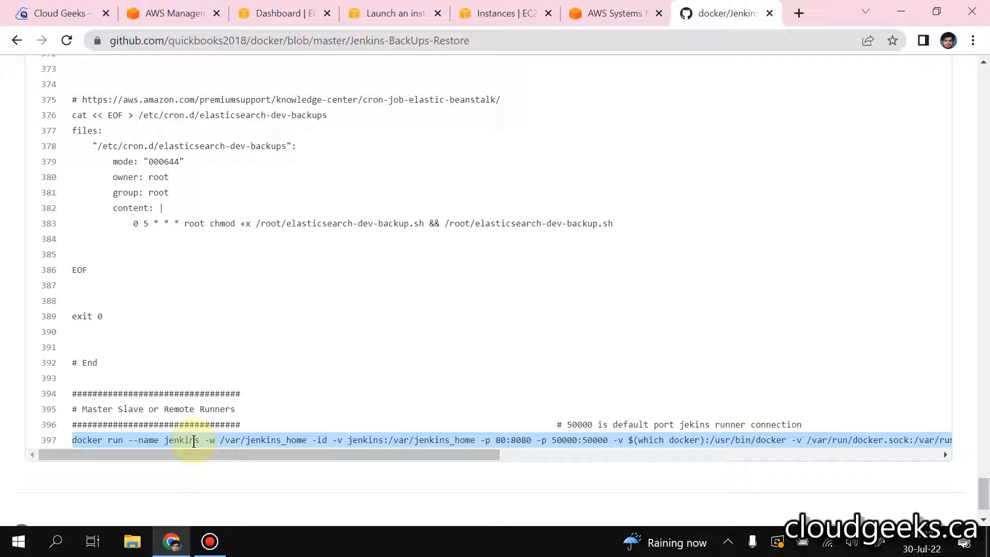
pyautogui.rightClick(376, 439)
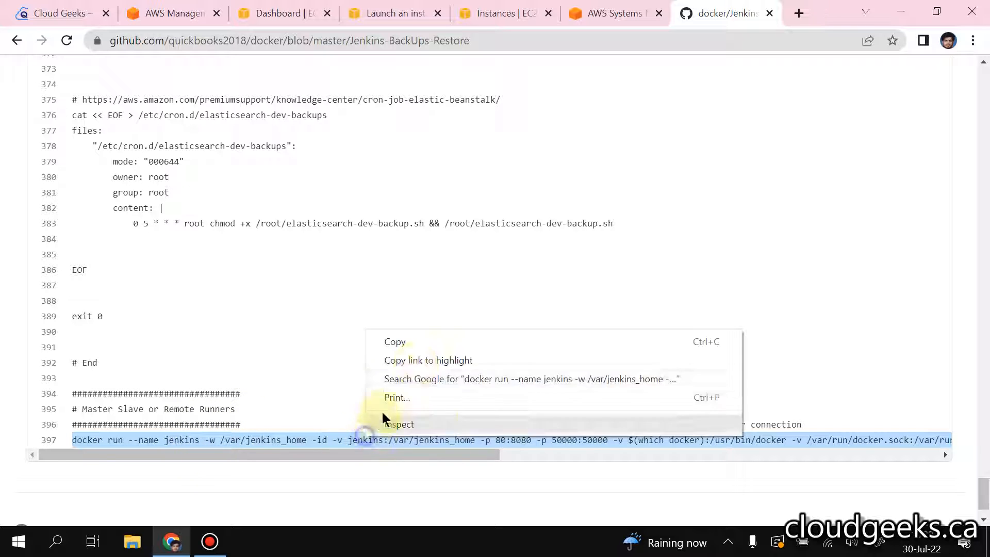
pyautogui.click(400, 341)
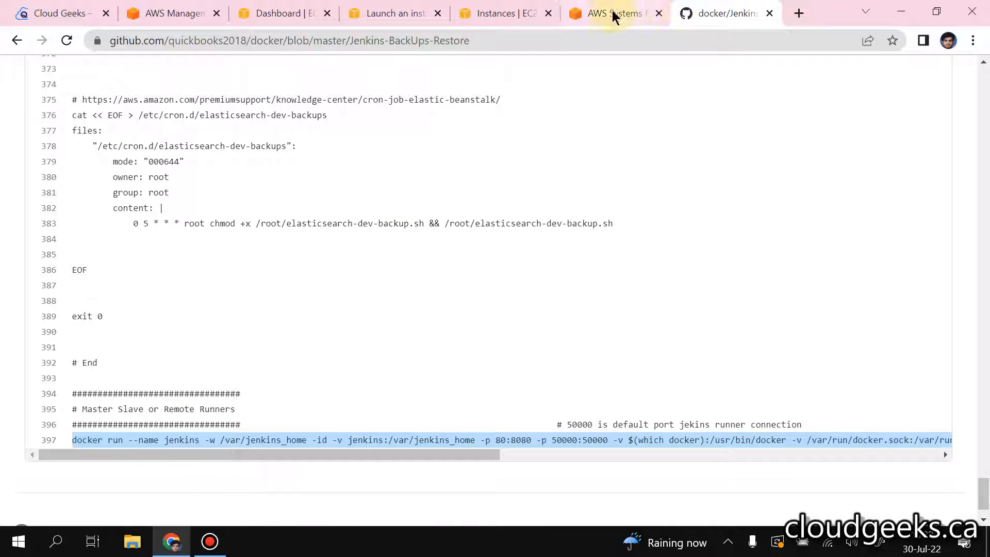
# Step: Try to run the copied docker run command for jenkins/jenkins:lts in the jenkins instance's Session Manager terminal
pyautogui.click(503, 14)
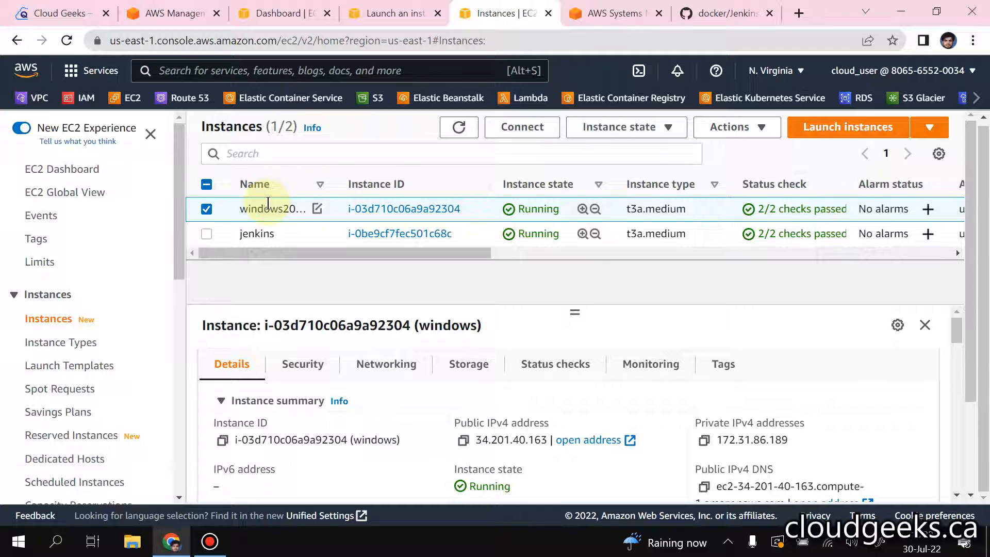
pyautogui.click(613, 13)
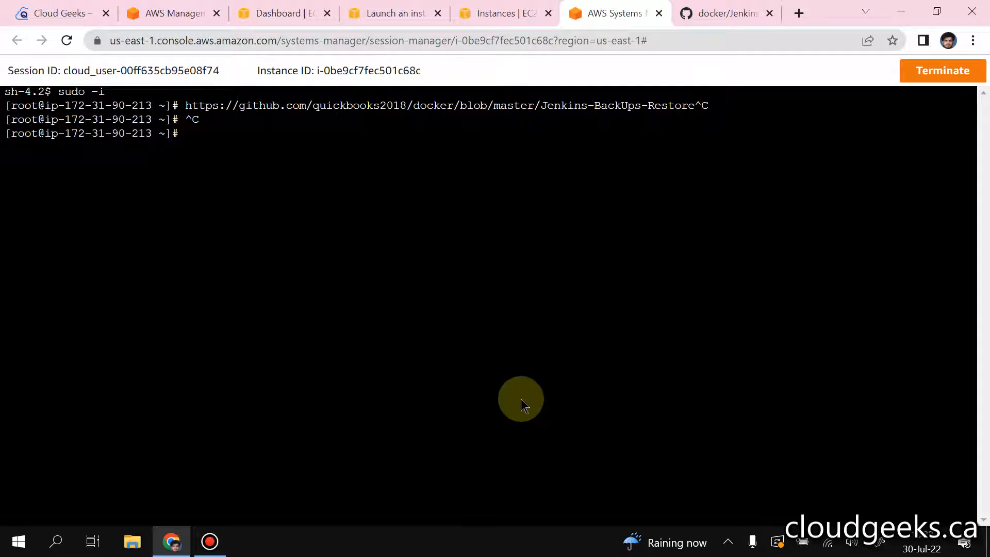
pyautogui.rightClick(477, 185)
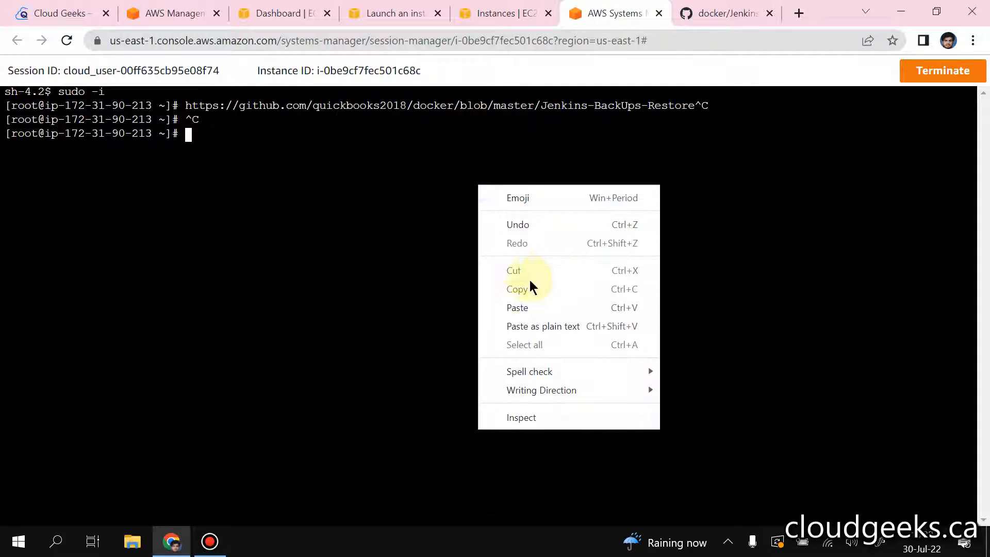
pyautogui.click(524, 306)
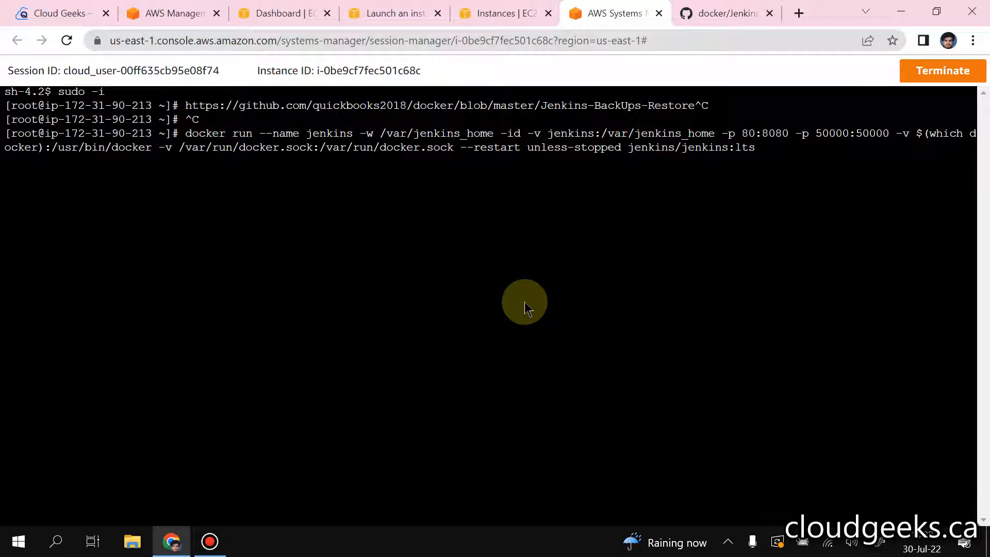
pyautogui.press('Return')
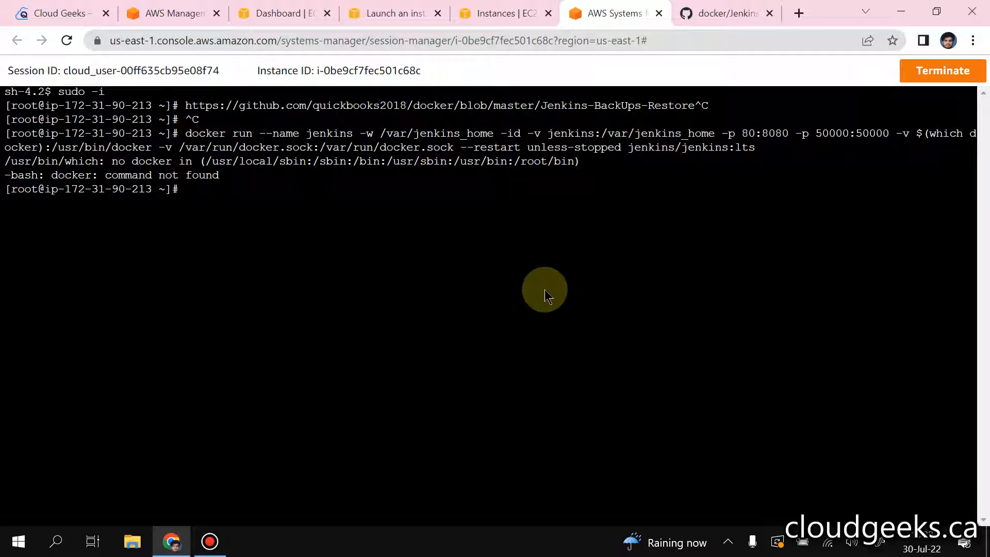
# Step: Search Google for "docker script" in a new tab and open the docker install script at get.docker.com
pyautogui.click(799, 13)
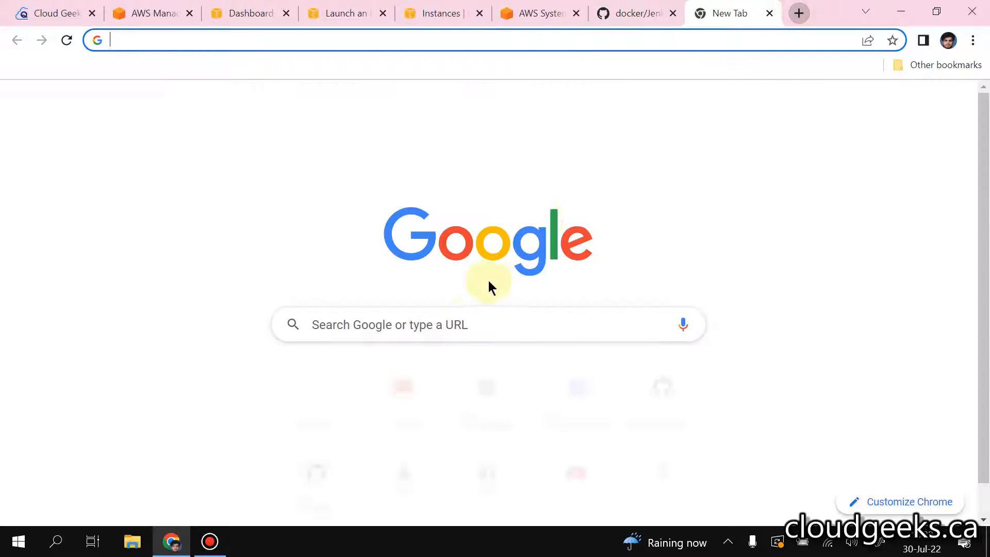
pyautogui.click(404, 326)
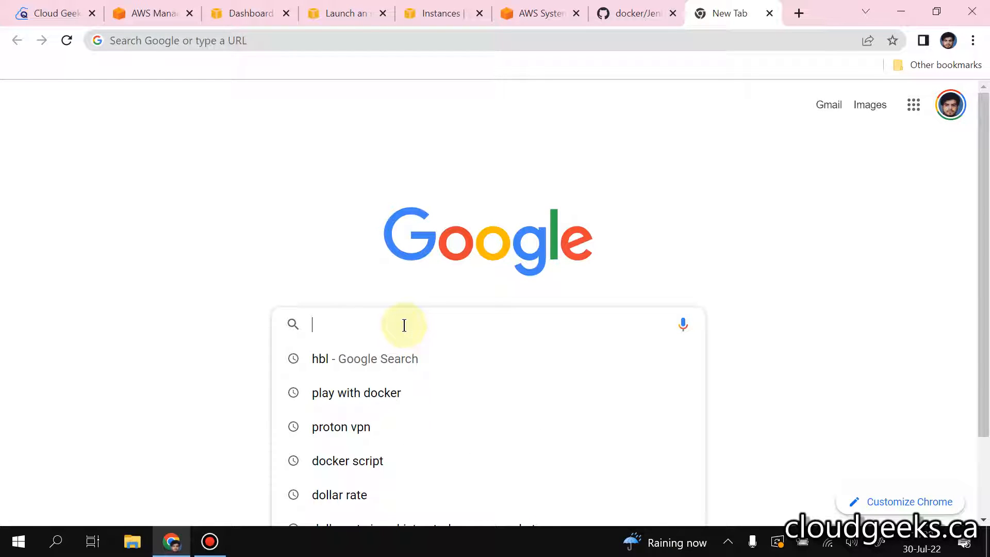
pyautogui.write('docker')
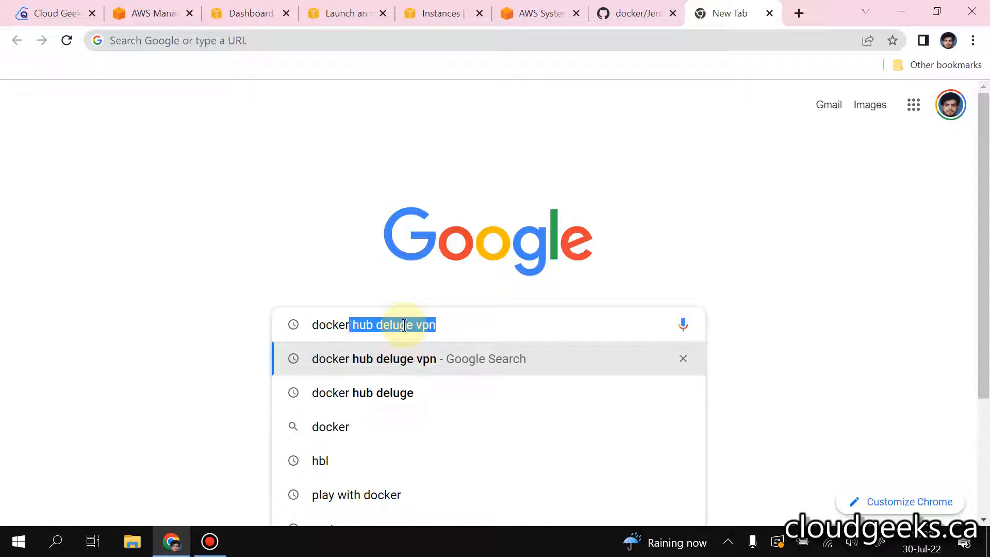
pyautogui.write(' script')
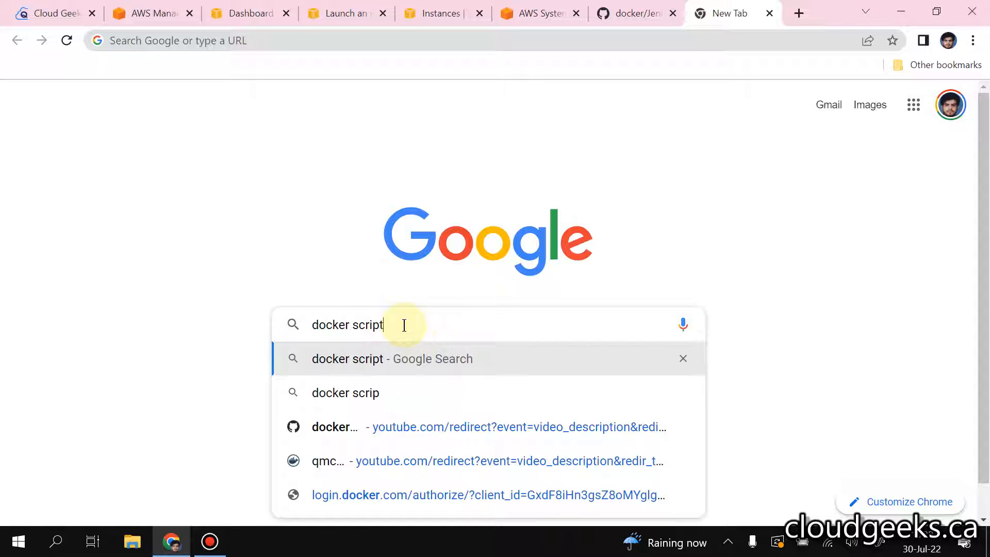
pyautogui.press('Return')
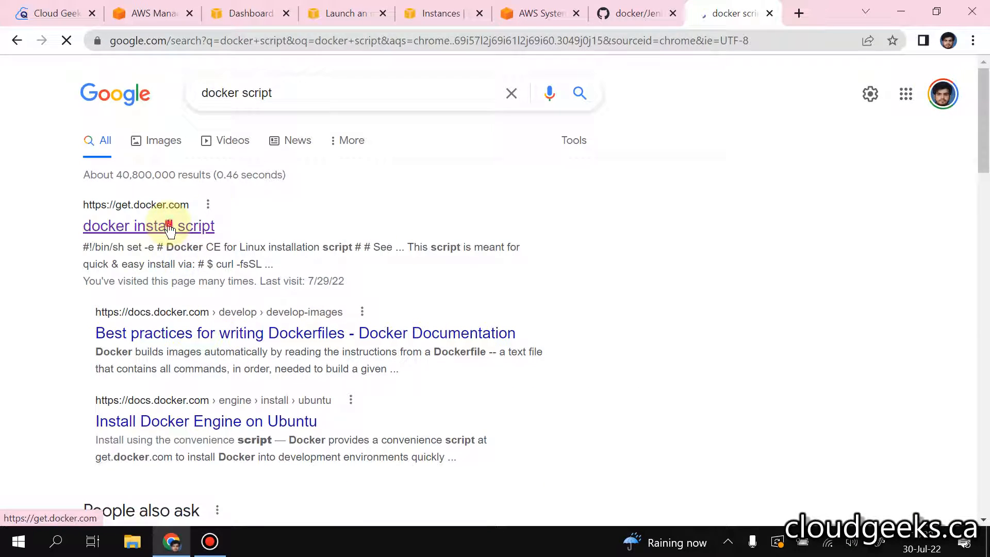
pyautogui.click(165, 223)
pyautogui.moveTo(316, 154); pyautogui.dragTo(70, 155)
pyautogui.rightClick(73, 154)
pyautogui.click(103, 166)
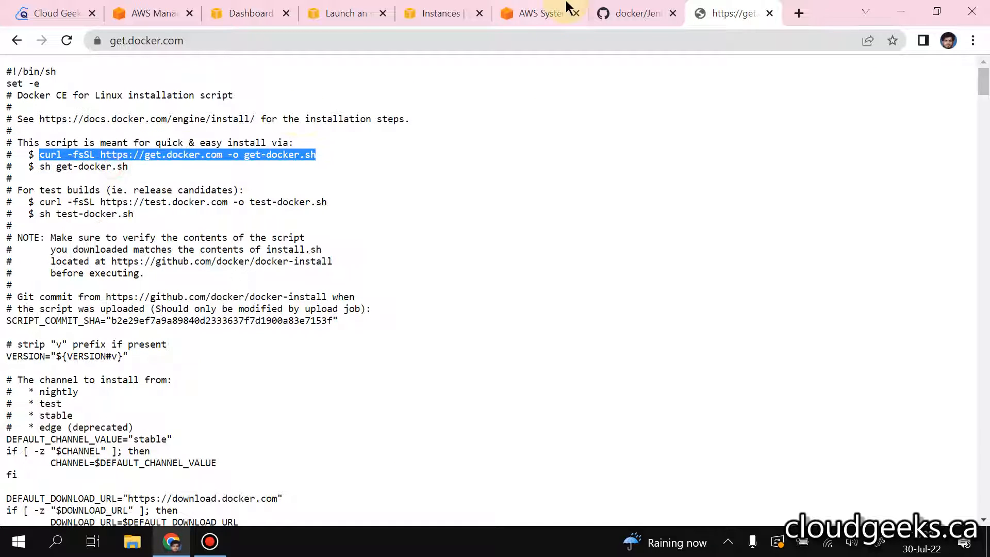
pyautogui.click(525, 13)
pyautogui.rightClick(401, 255)
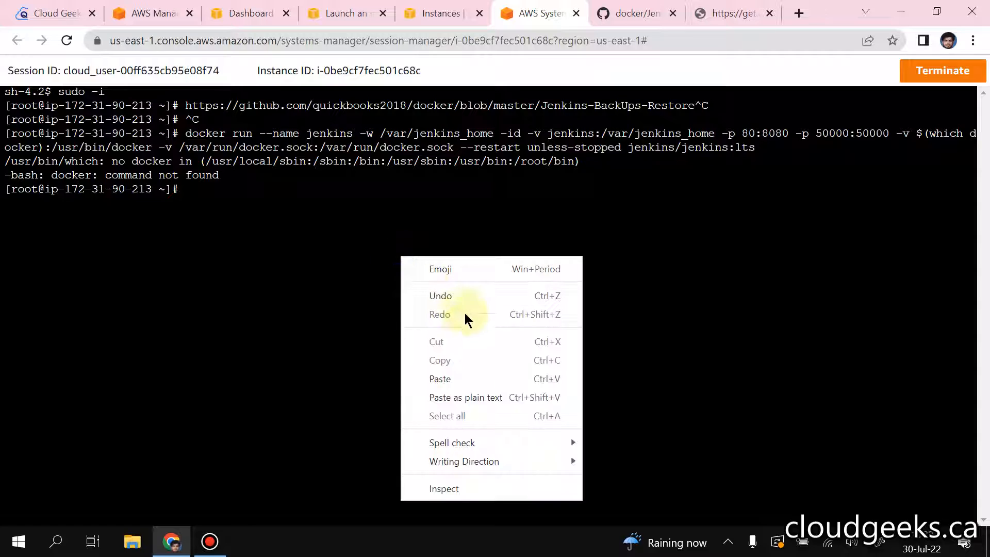
pyautogui.click(441, 372)
pyautogui.press('Return')
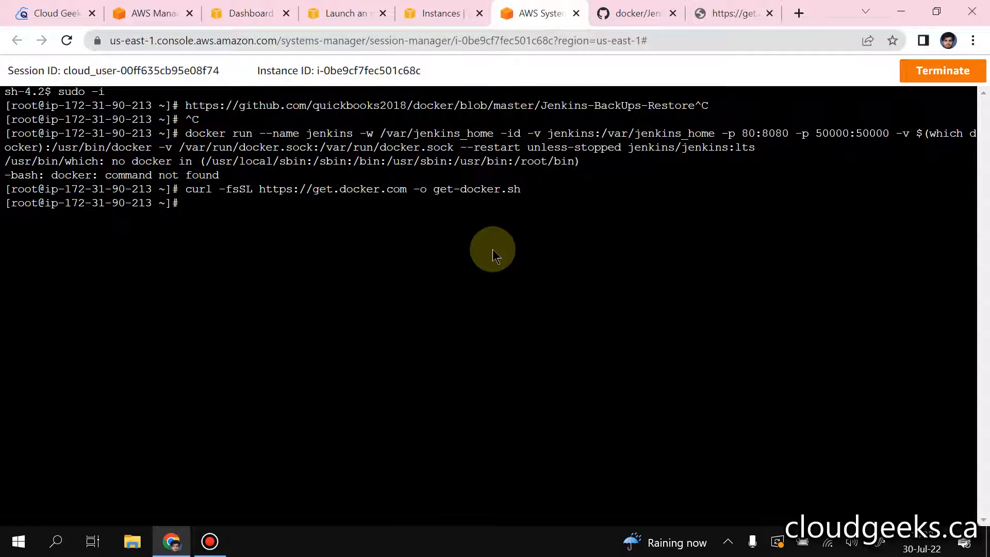
# Step: List the files in the home directory with ls and try to install Docker with sh get-docker.sh
pyautogui.write('ls')
pyautogui.press('Return')
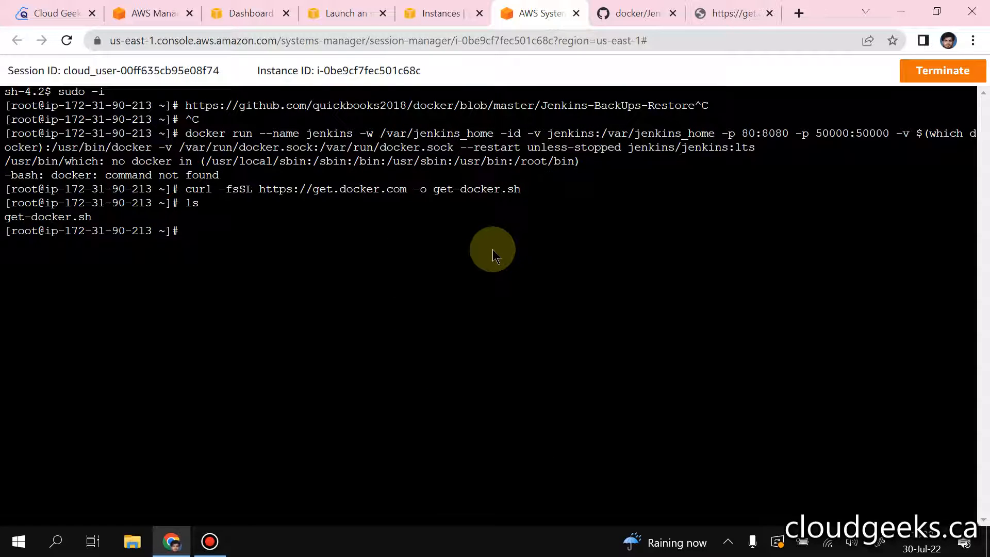
pyautogui.write('sh ge')
pyautogui.press('Tab')
pyautogui.press('Return')
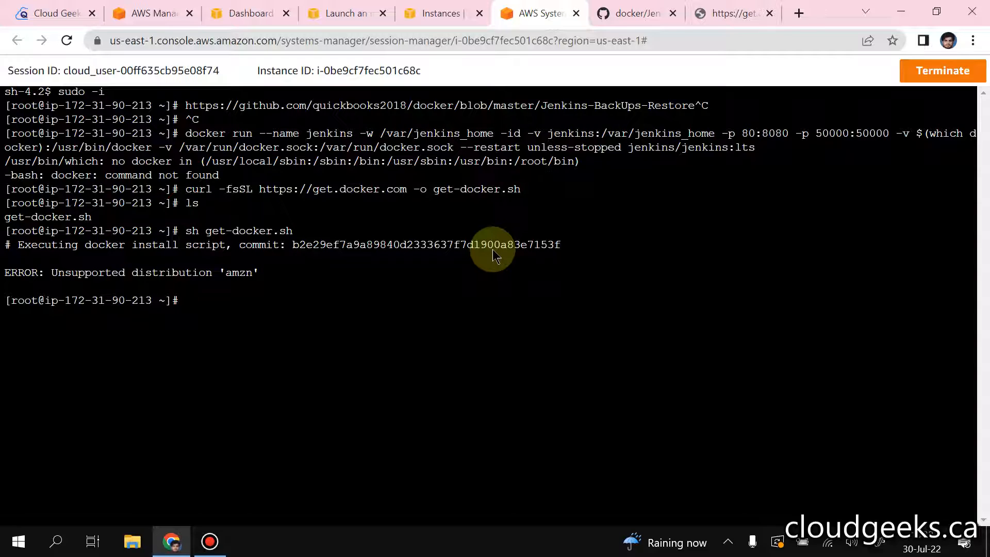
# Step: Select the jenkins instance in the EC2 instances list and examine its details
pyautogui.click(443, 14)
pyautogui.click(257, 234)
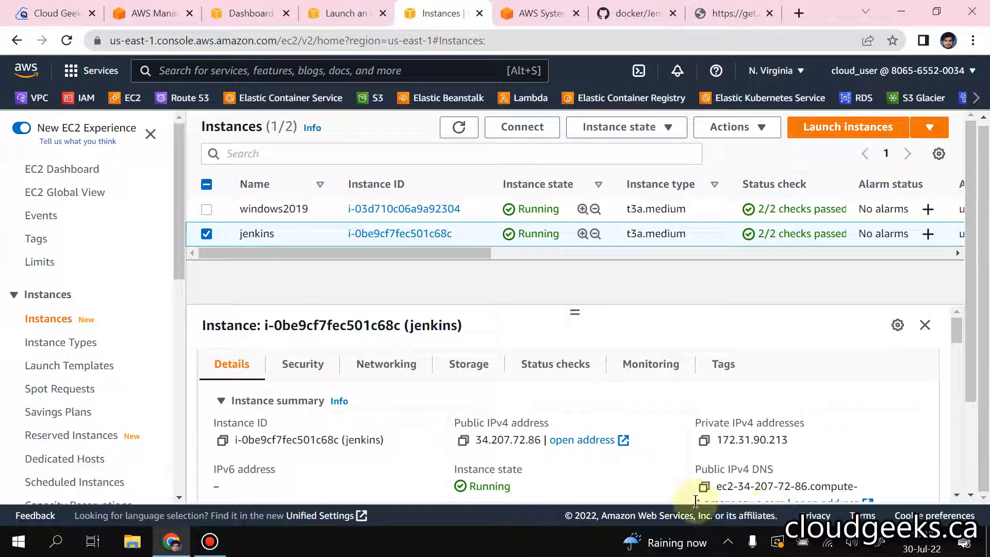
pyautogui.scroll(-5, 592, 427)
pyautogui.scroll(-4, 624, 440)
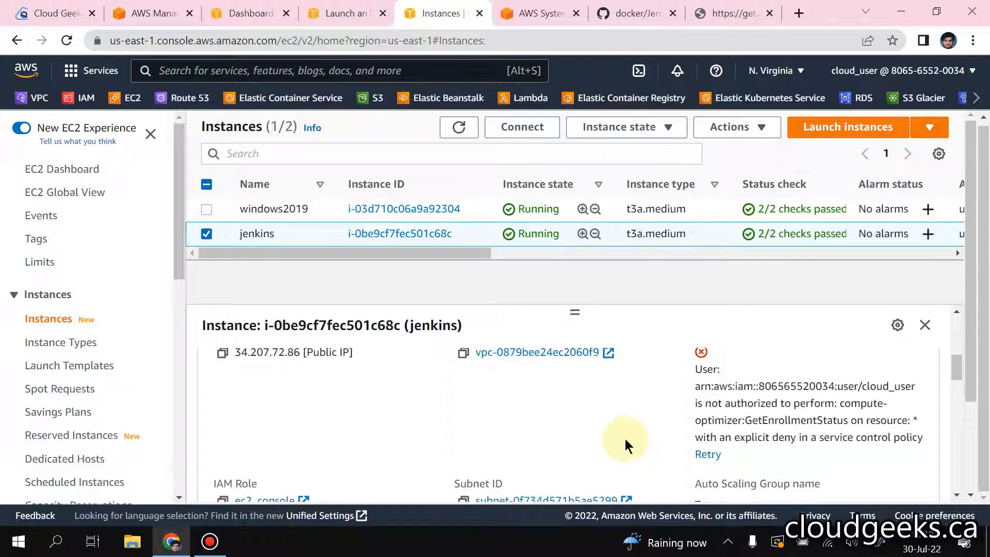
pyautogui.scroll(3, 619, 424)
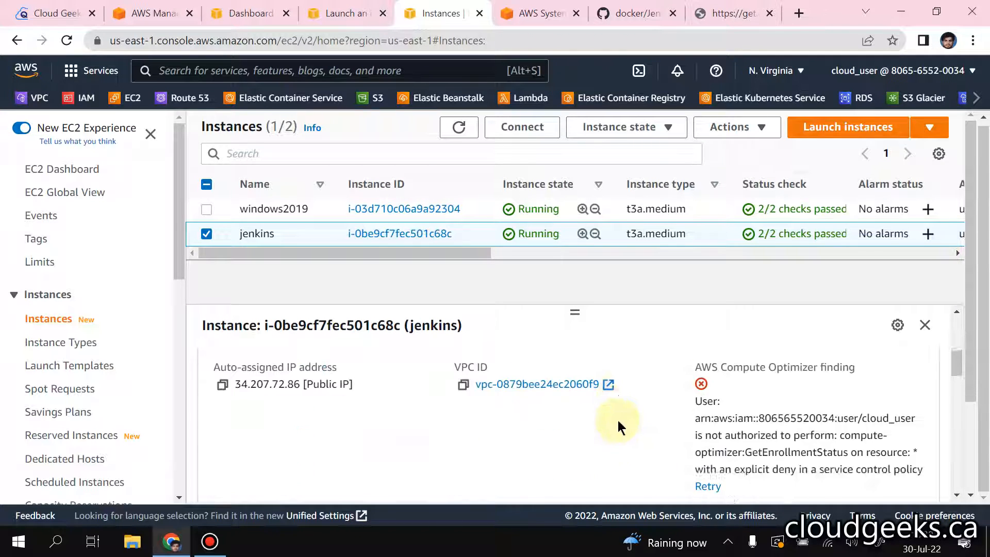
pyautogui.scroll(-5, 616, 423)
# Step: Install Docker on the jenkins instance by running yum install -y docker in its terminal session
pyautogui.click(533, 3)
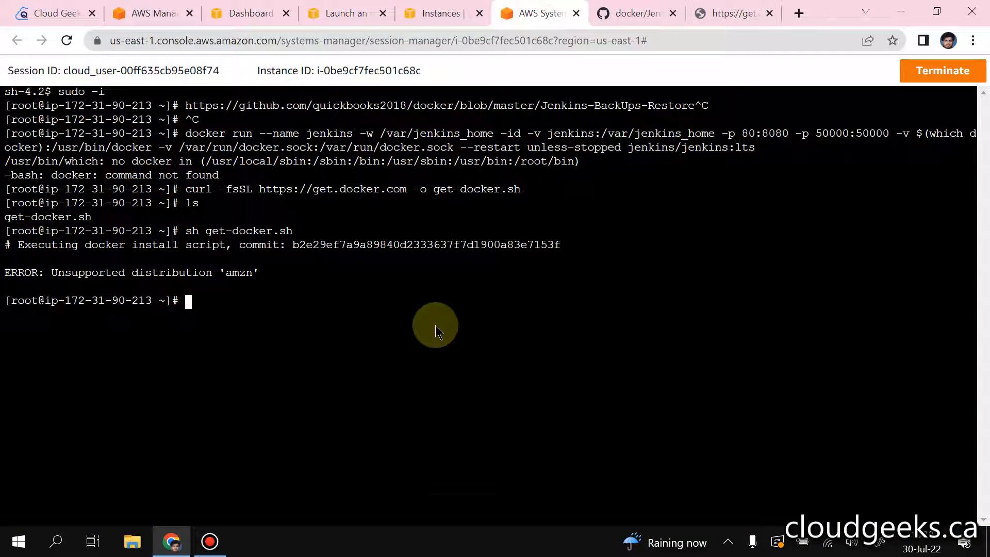
pyautogui.write('yum in')
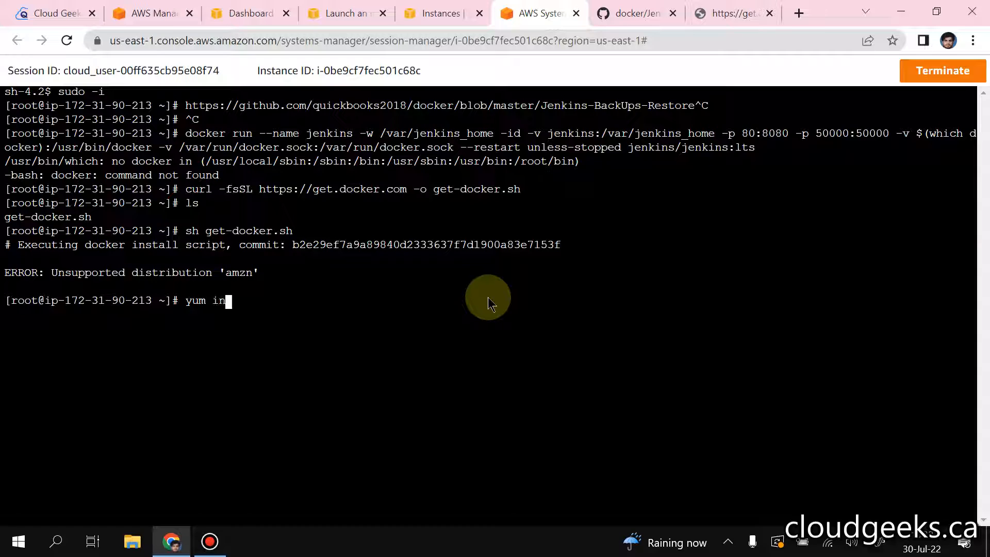
pyautogui.write('stall -y docker')
pyautogui.press('Return')
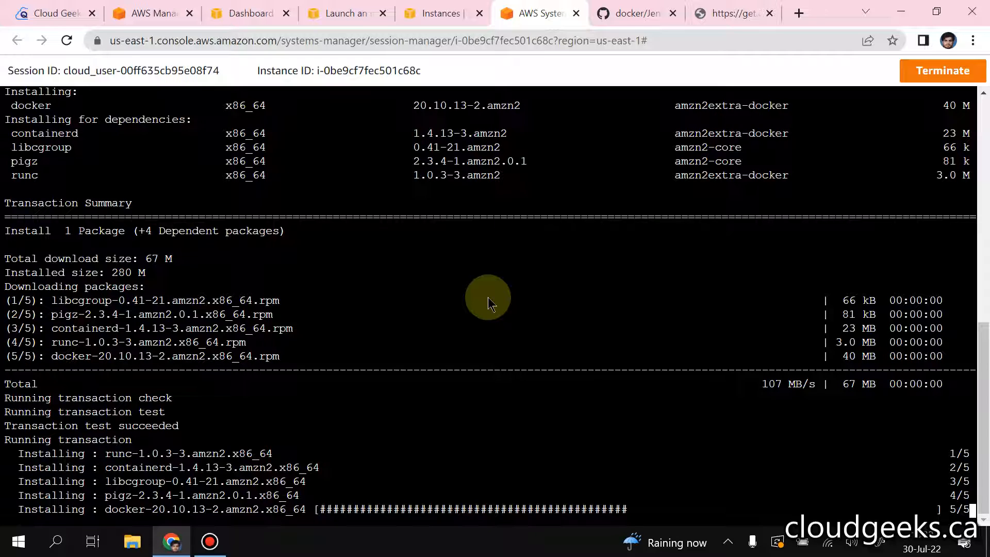
# Step: Close the get.docker.com script page and return to the instance's terminal session
pyautogui.click(755, 13)
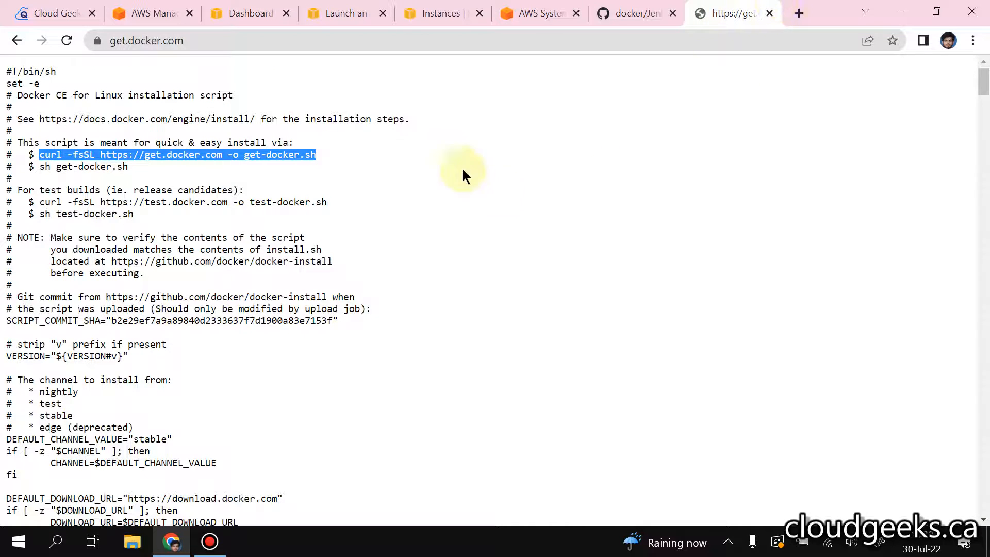
pyautogui.click(769, 13)
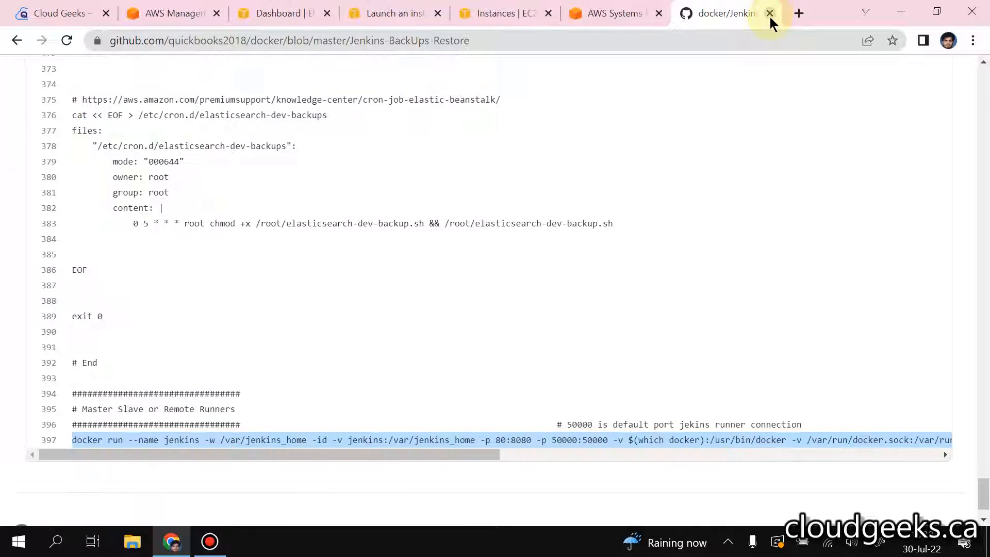
pyautogui.click(604, 17)
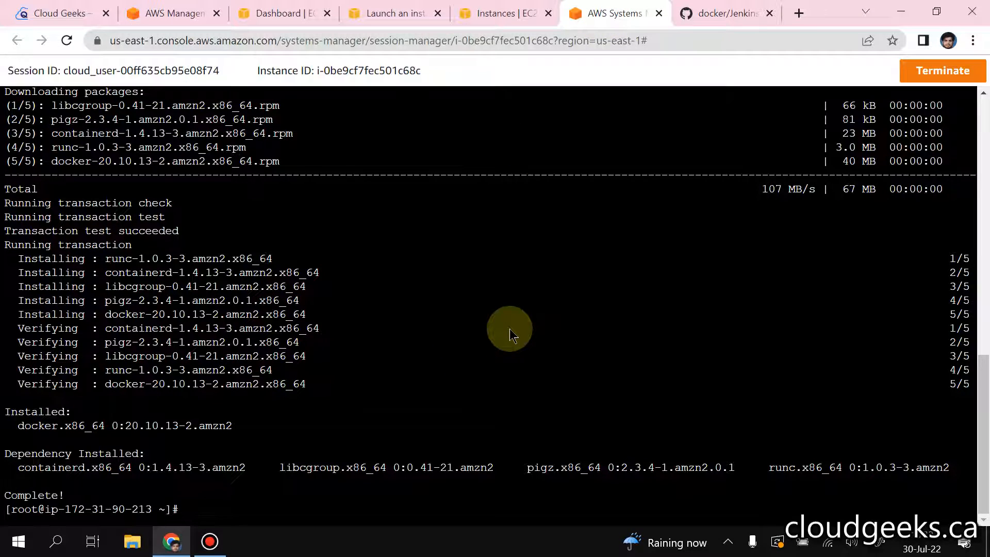
# Step: Restart the Docker service with systemctl restart docker
pyautogui.write('systemctl restart d')
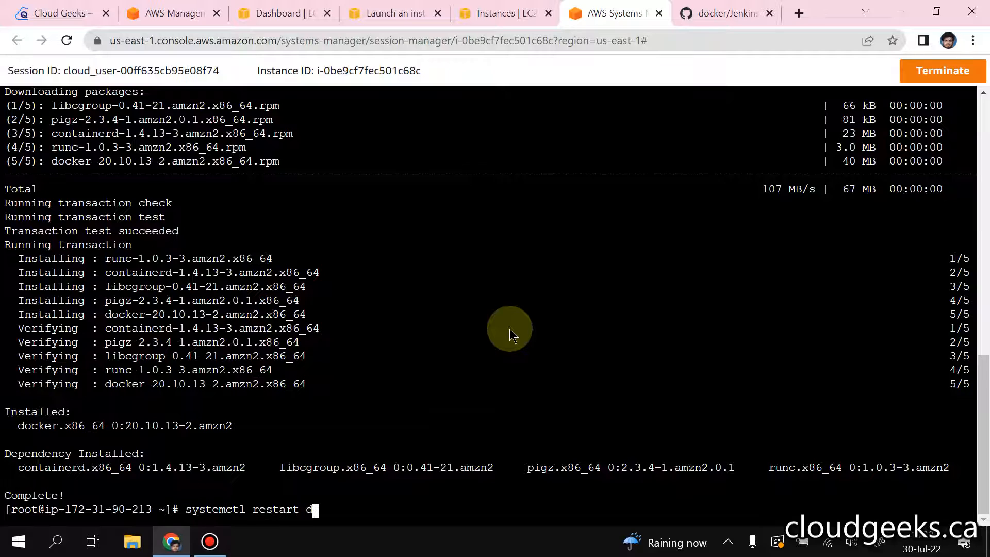
pyautogui.write('cocker')
pyautogui.press('Return')
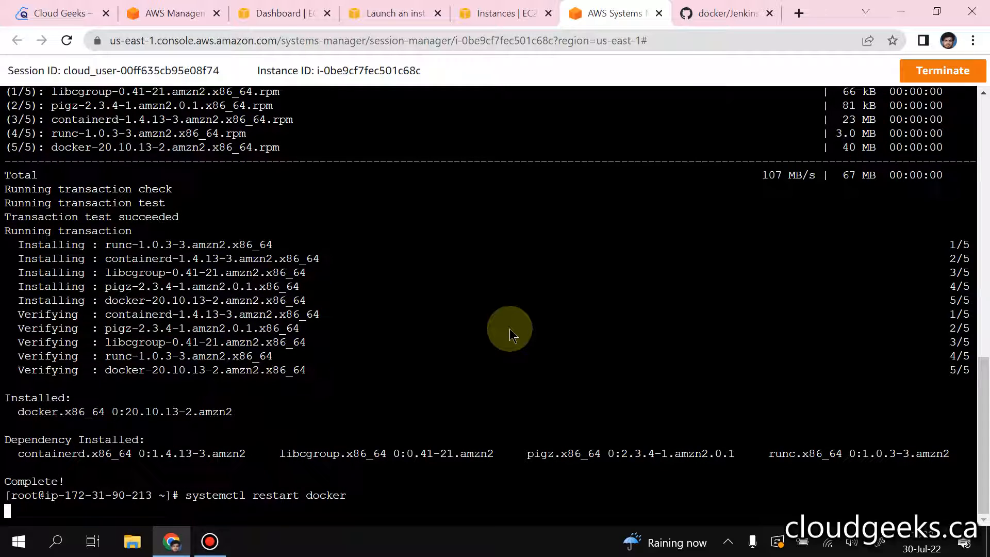
# Step: Check the Docker service's status by running systemctl status docker
pyautogui.press('Up')
pyautogui.press('Left')
pyautogui.press('Left')
pyautogui.press('Left')
pyautogui.press('Left')
pyautogui.press('Left')
pyautogui.press('Left')
pyautogui.press('Left')
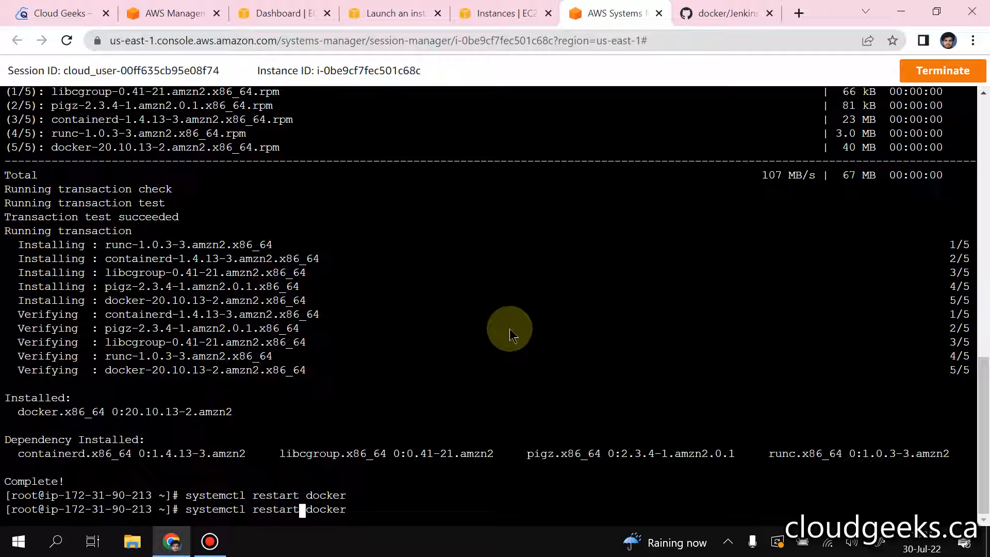
pyautogui.press('BackSpace')
pyautogui.press('BackSpace')
pyautogui.press('BackSpace')
pyautogui.press('BackSpace')
pyautogui.press('BackSpace')
pyautogui.press('BackSpace')
pyautogui.press('BackSpace')
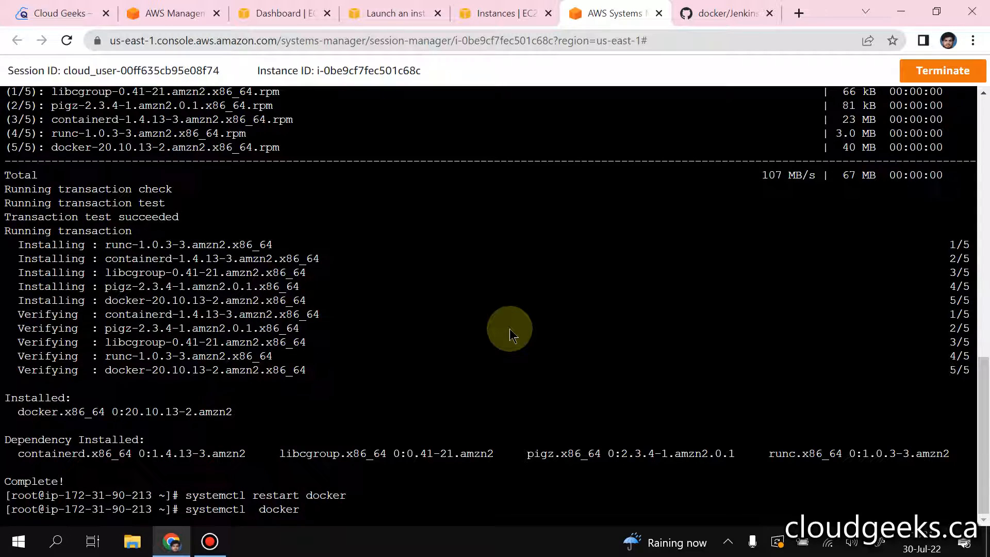
pyautogui.write('statu')
pyautogui.write('s')
pyautogui.press('Return')
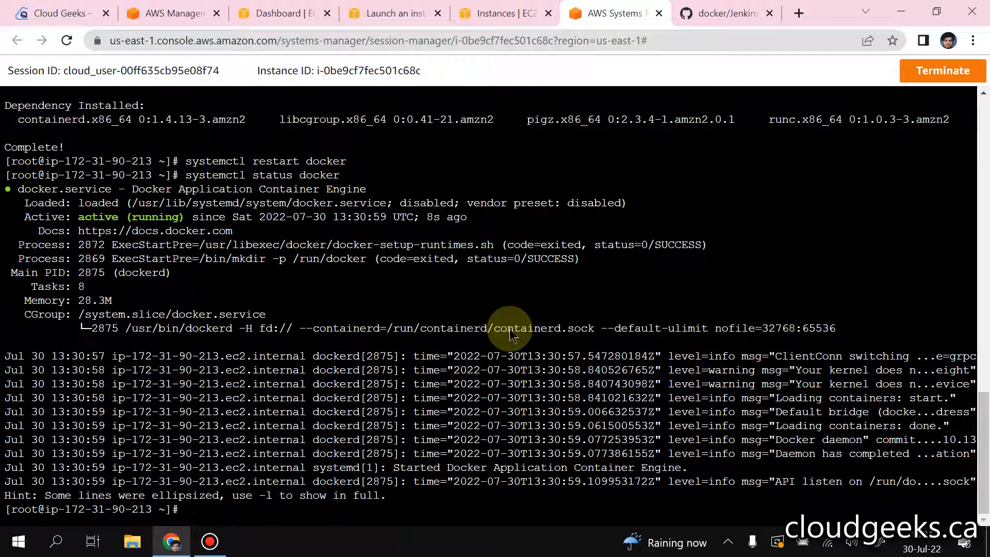
# Step: Enable the Docker service to start at boot with systemctl enable docker
pyautogui.write('systemctl enab')
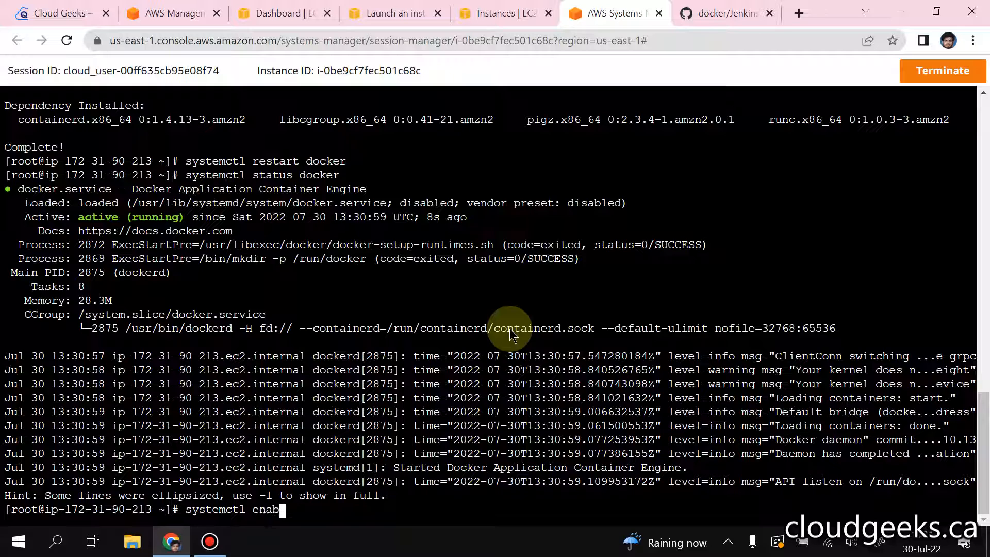
pyautogui.write('le docker')
pyautogui.press('Return')
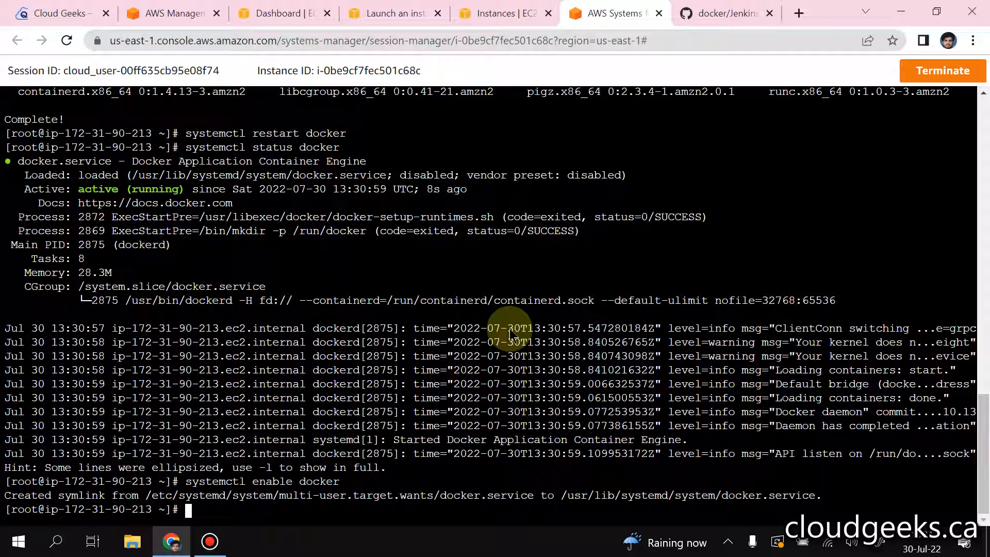
# Step: Clear the terminal and list the files in the current directory with ls
pyautogui.hotkey('ctrl', 'l')
pyautogui.write('ls')
pyautogui.press('Return')
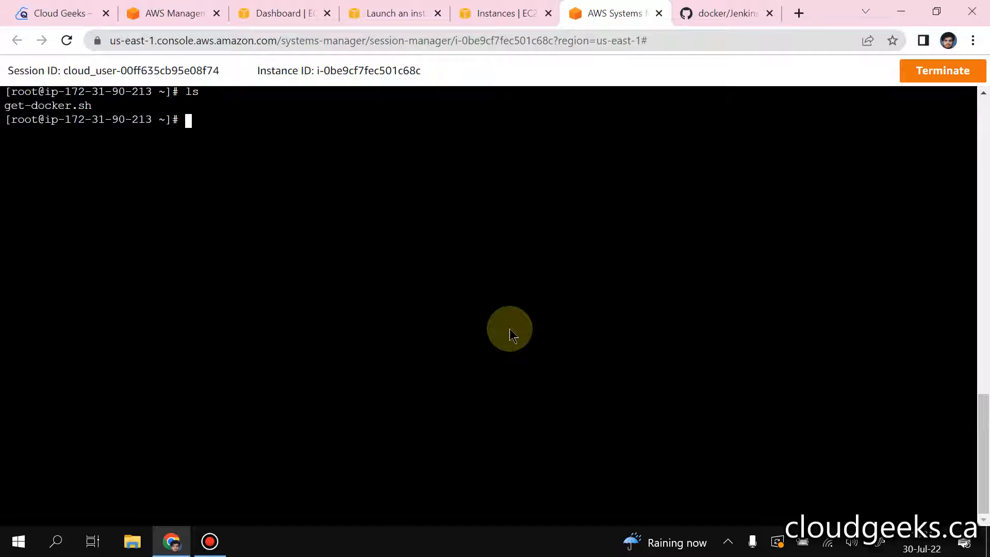
# Step: Copy the selected docker run command for jenkins/jenkins:lts from the GitHub page and run it in the instance's terminal session
pyautogui.click(722, 11)
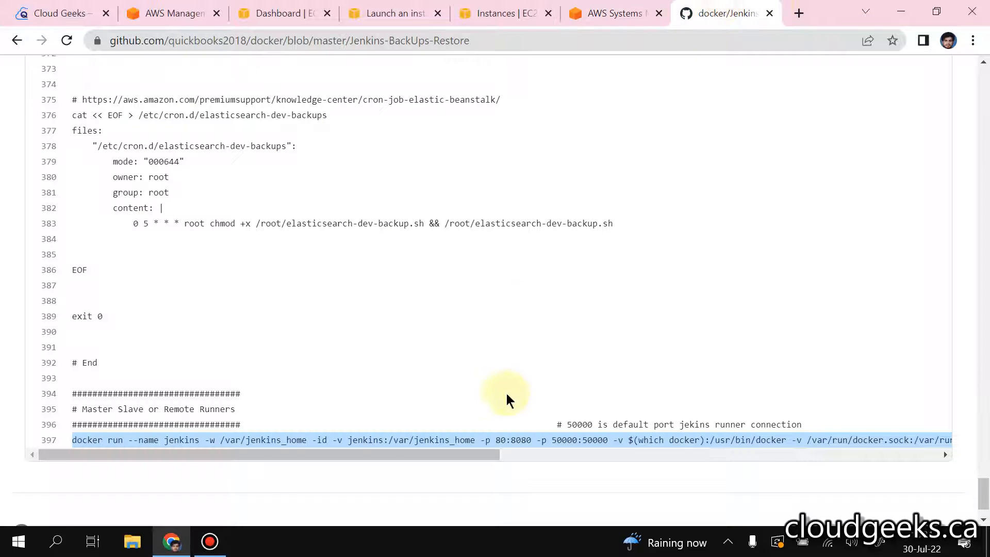
pyautogui.rightClick(453, 438)
pyautogui.click(507, 344)
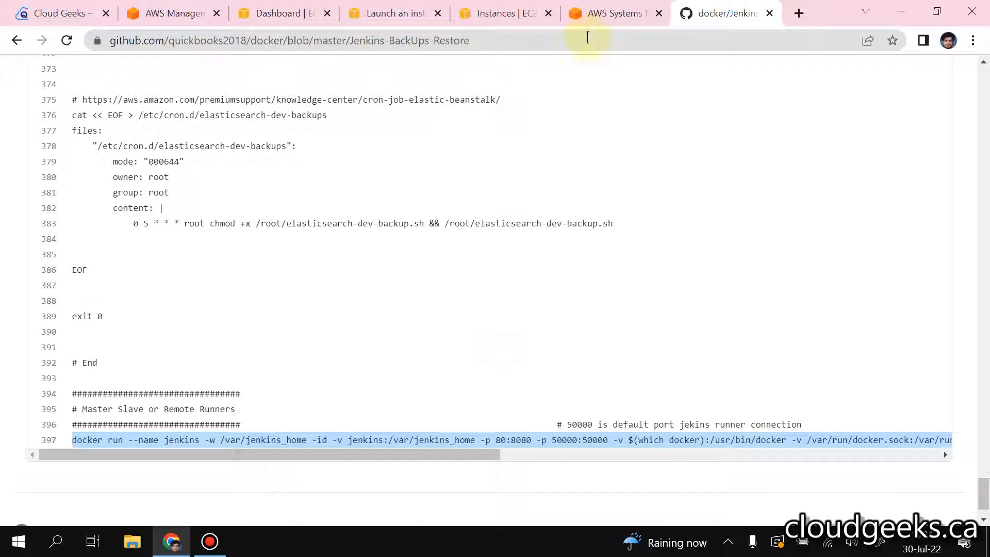
pyautogui.click(614, 13)
pyautogui.rightClick(474, 267)
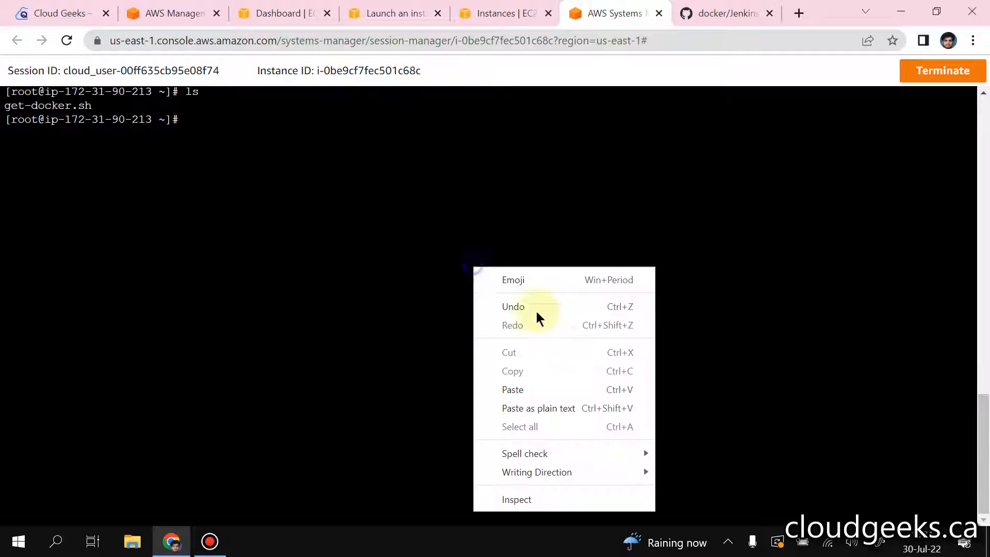
pyautogui.click(520, 384)
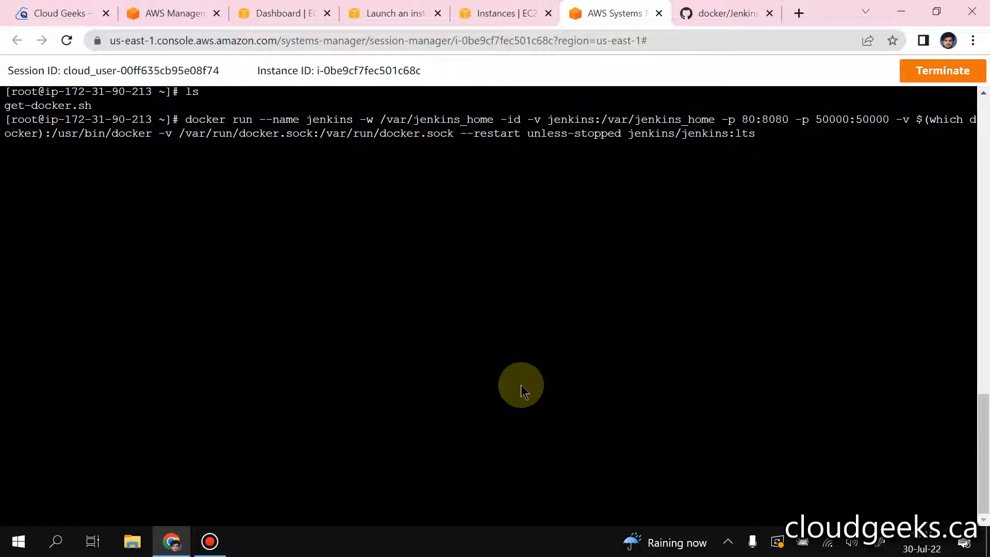
pyautogui.press('Return')
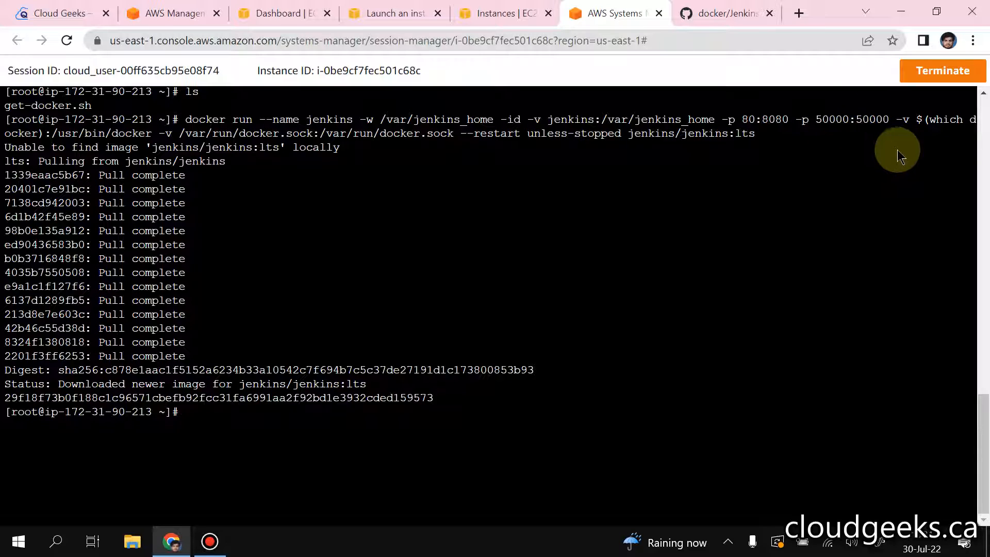
# Step: Review the port mappings in the GitHub docker run command, and list the running containers with docker ps in the terminal session
pyautogui.click(744, 12)
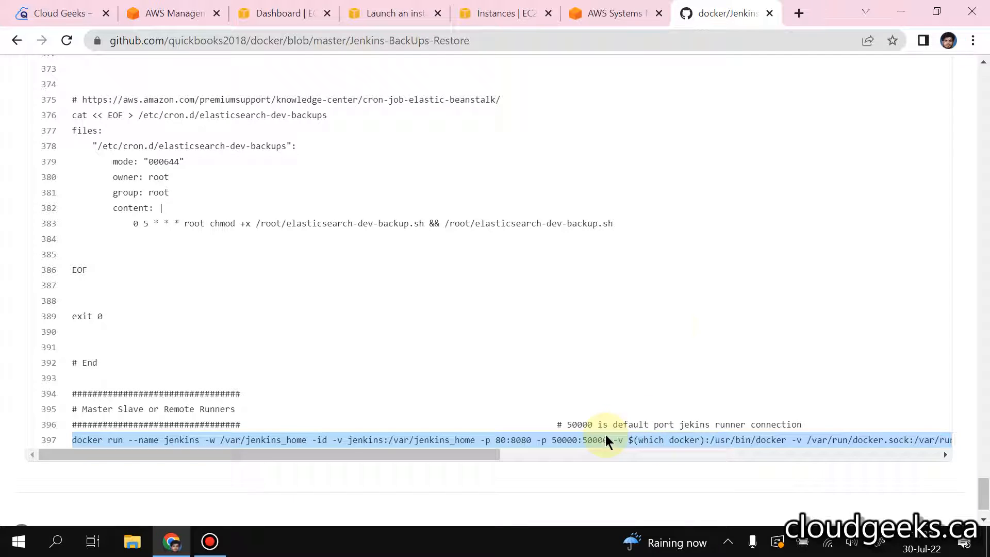
pyautogui.click(623, 18)
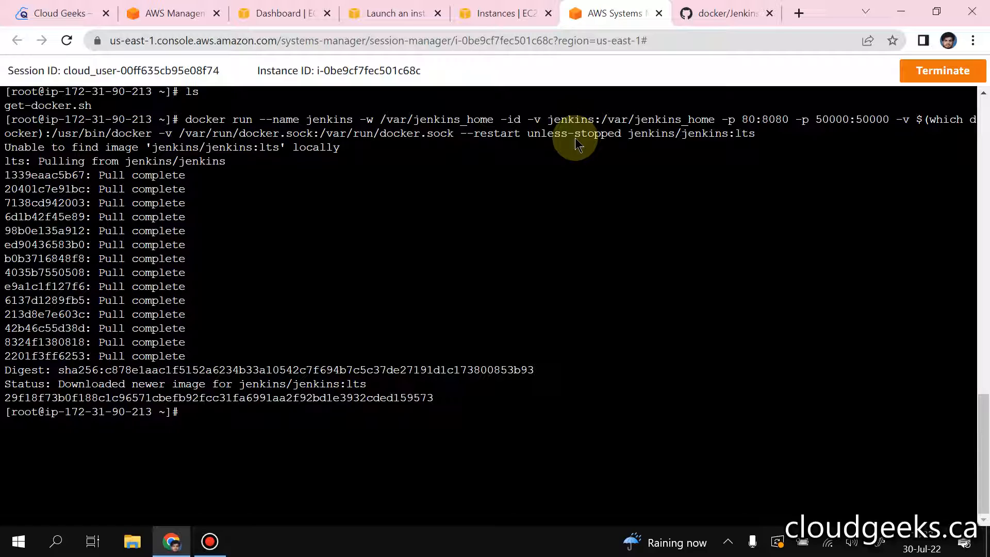
pyautogui.write('docker ps')
pyautogui.press('Return')
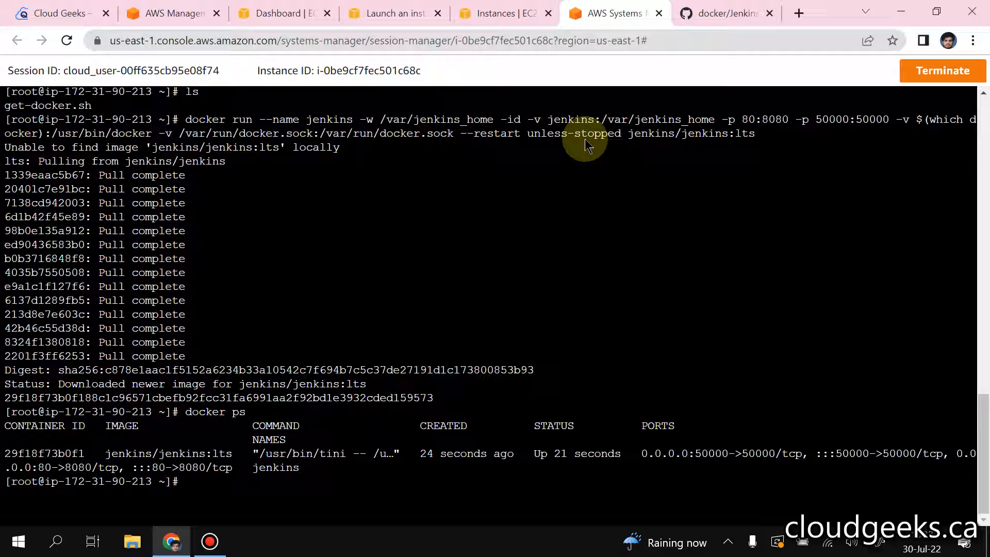
# Step: Show the container's output with docker logs jenkins and select the generated initial admin password
pyautogui.write('docker logs jenkins')
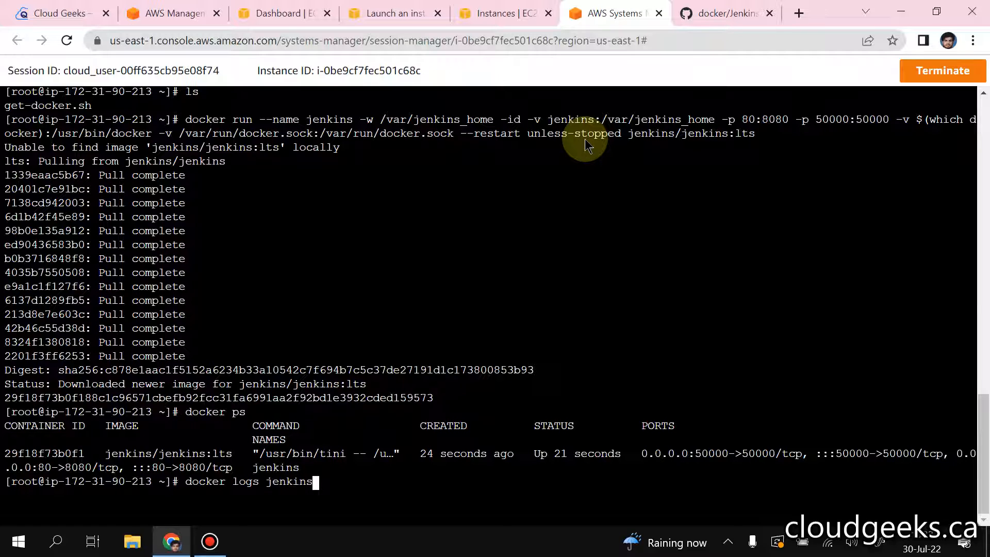
pyautogui.press('Return')
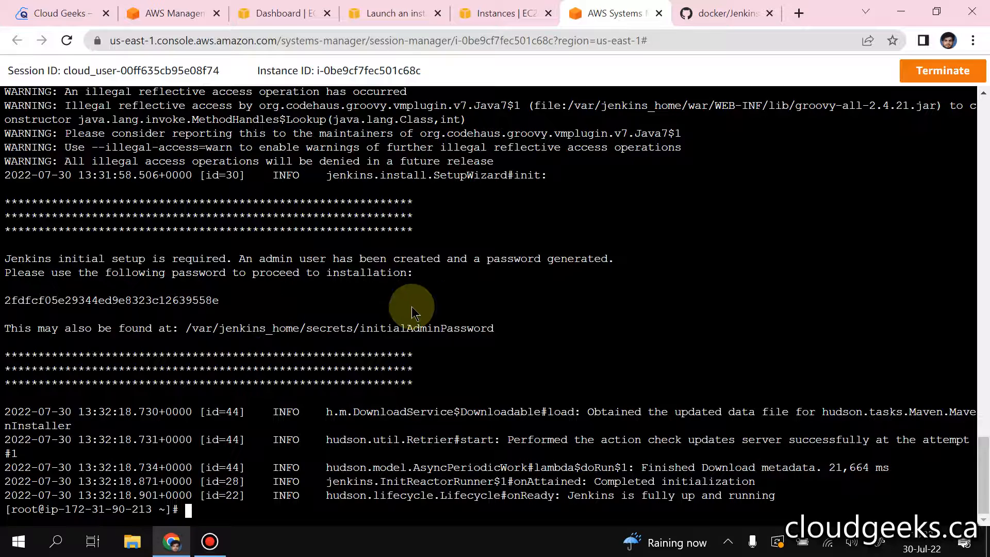
pyautogui.doubleClick(98, 300)
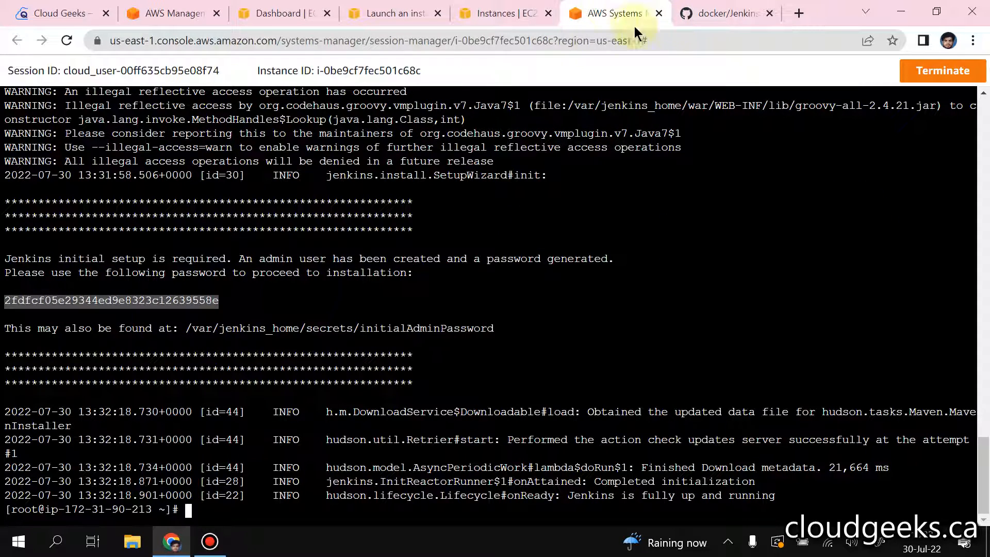
# Step: Copy the jenkins instance's public IPv4 address from the EC2 instances page and open it in a new browser tab
pyautogui.click(495, 13)
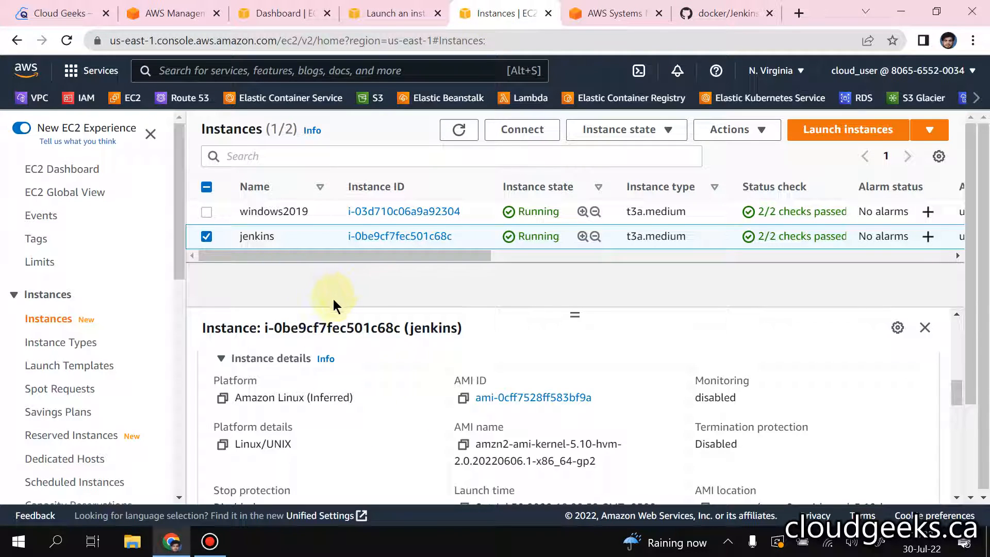
pyautogui.scroll(5, 956, 338)
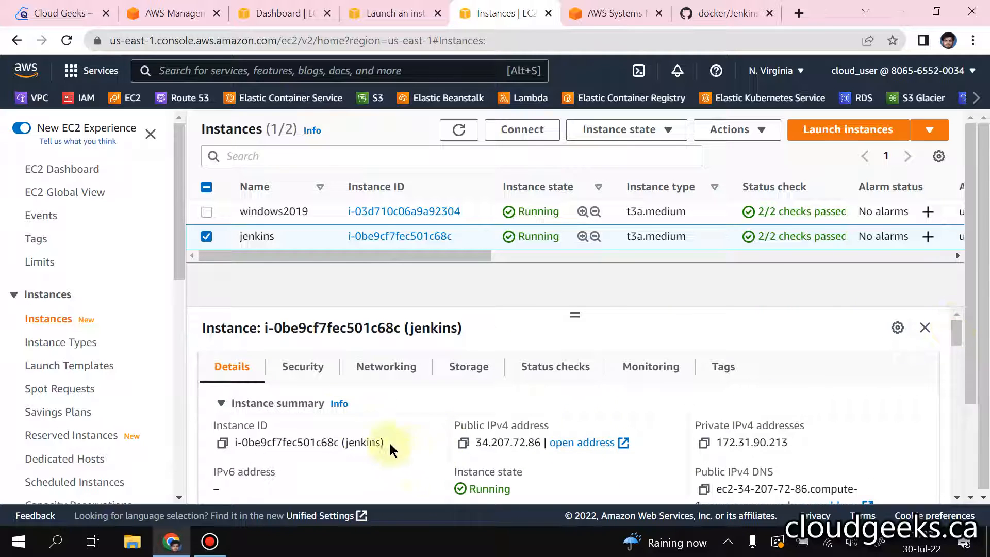
pyautogui.click(463, 442)
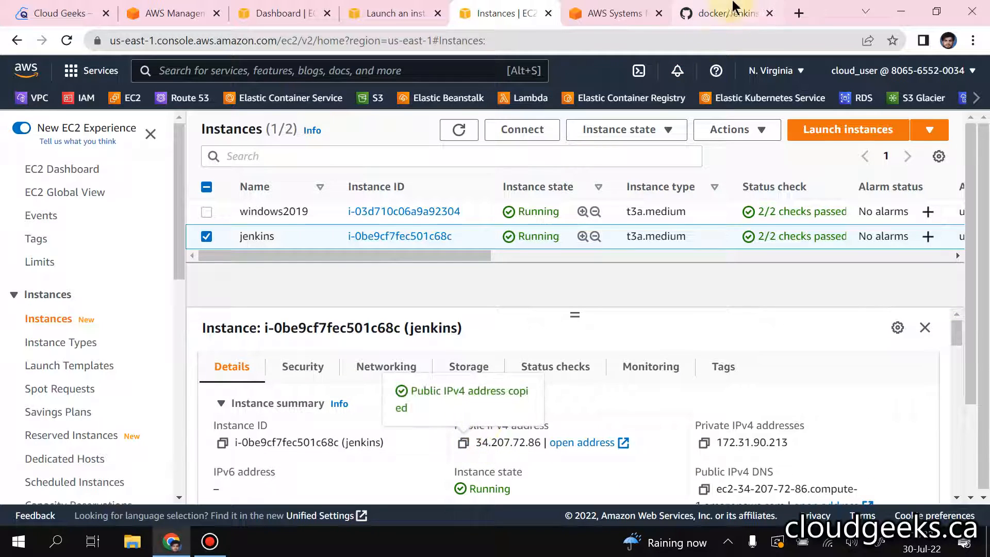
pyautogui.click(799, 13)
pyautogui.rightClick(663, 40)
pyautogui.click(726, 171)
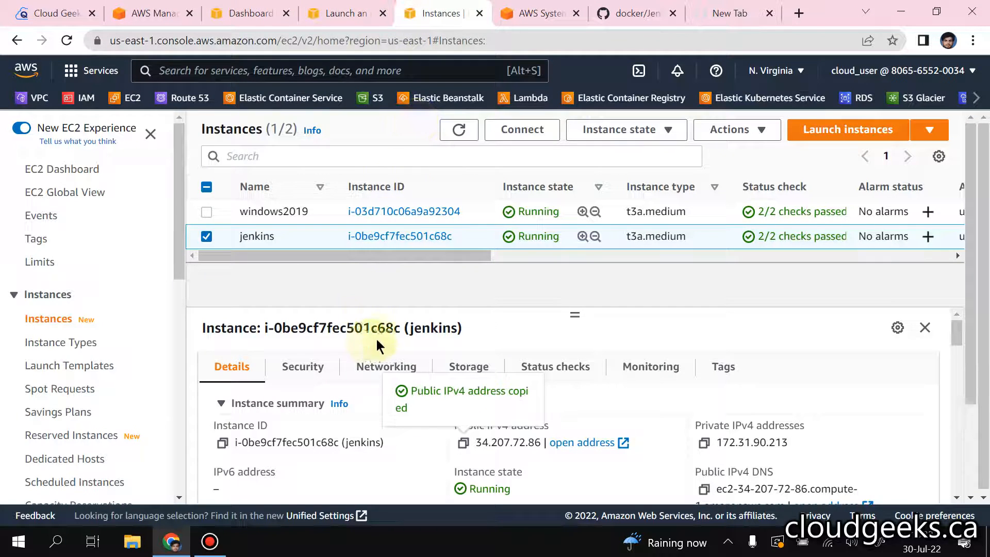
# Step: Open the default security group attached to the jenkins instance and start editing its inbound rules
pyautogui.click(303, 368)
pyautogui.scroll(-2, 353, 419)
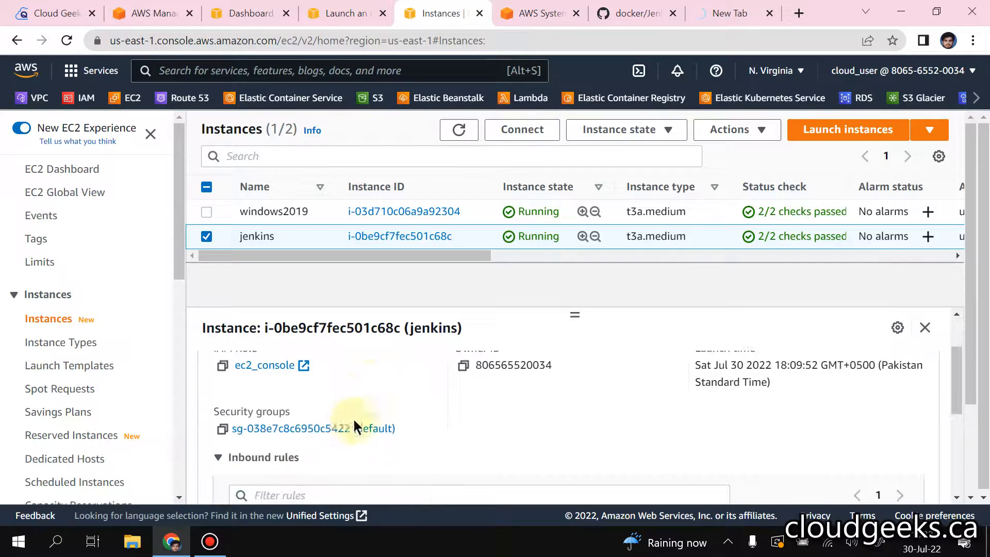
pyautogui.middleClick(325, 433)
pyautogui.click(453, 7)
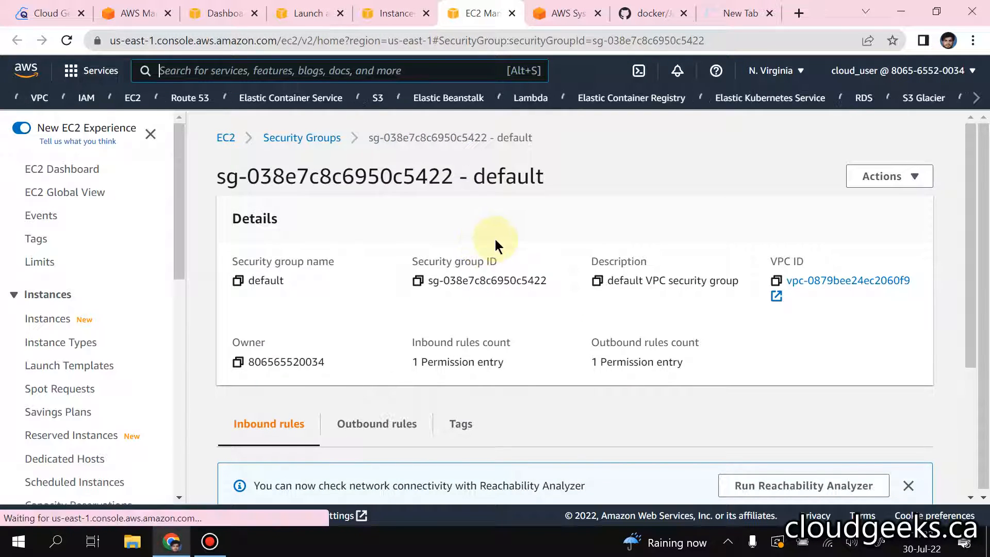
pyautogui.scroll(-3, 495, 239)
pyautogui.click(850, 394)
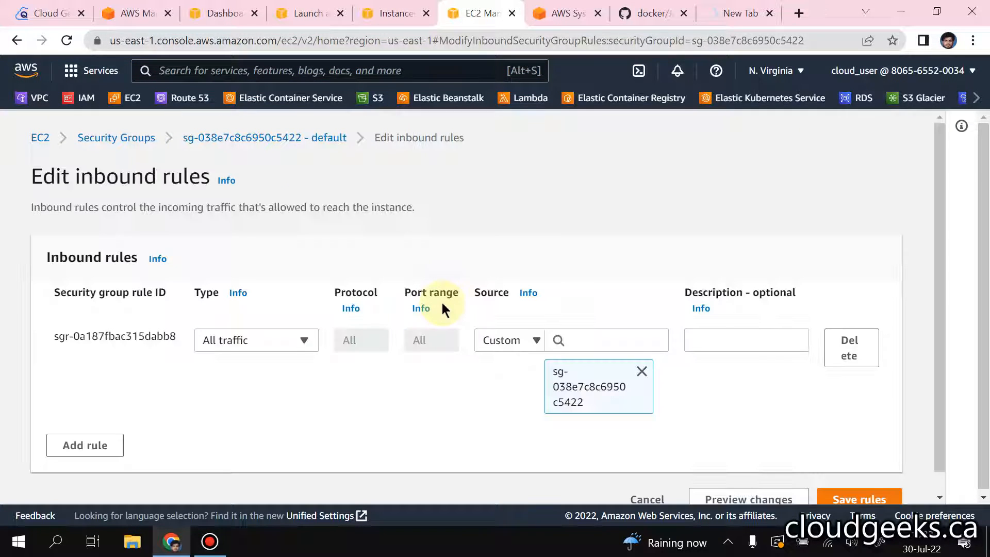
# Step: Add an inbound rule of type HTTP with My IP as its source
pyautogui.scroll(-1, 441, 289)
pyautogui.click(88, 426)
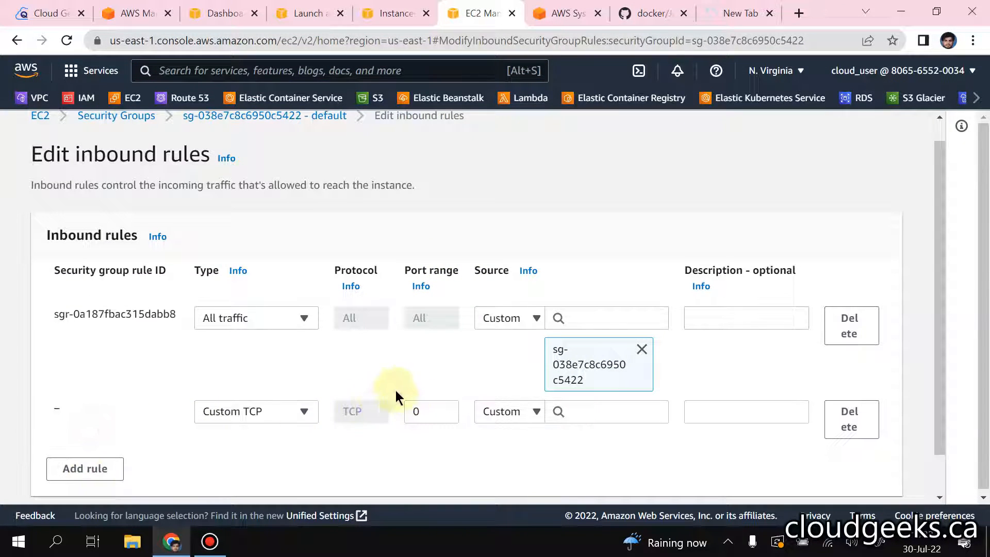
pyautogui.click(297, 415)
pyautogui.write('ht')
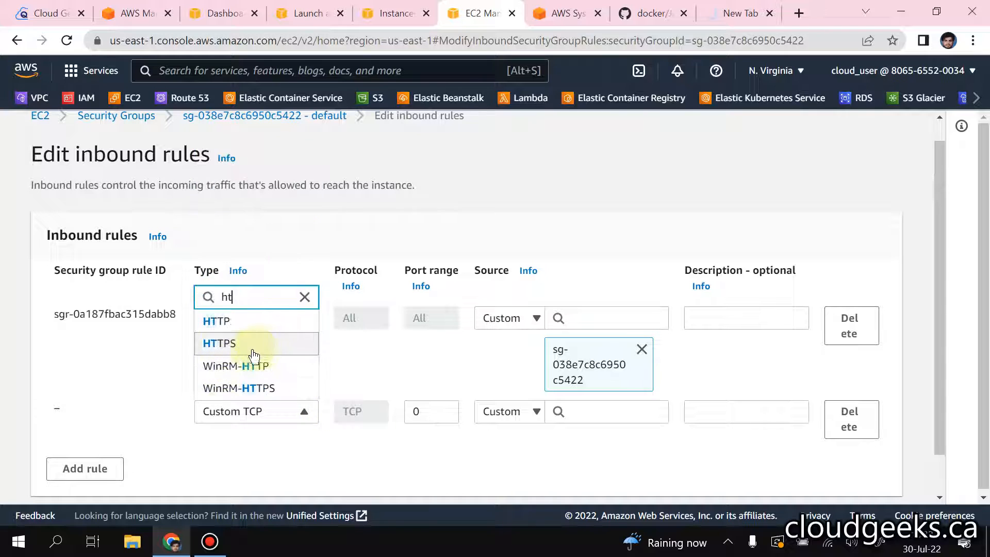
pyautogui.click(261, 318)
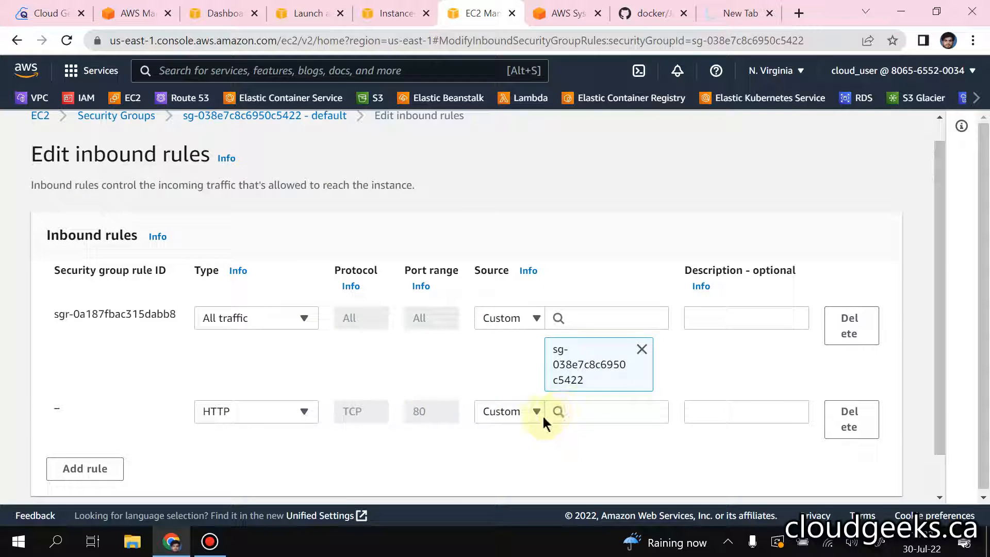
pyautogui.click(506, 412)
pyautogui.click(493, 390)
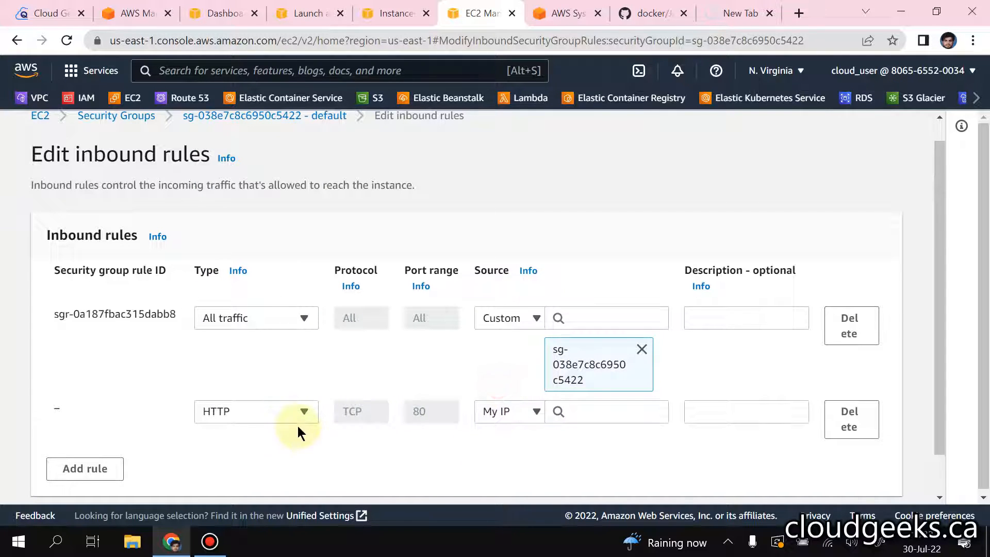
# Step: Add an inbound rule of type RDP with My IP as its source
pyautogui.scroll(-1, 258, 428)
pyautogui.click(117, 457)
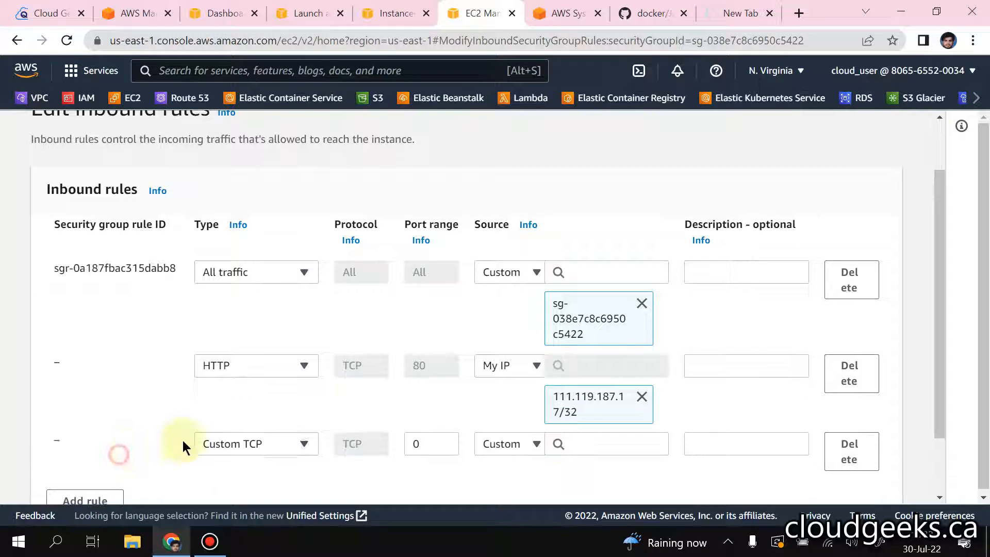
pyautogui.click(267, 446)
pyautogui.write('rd')
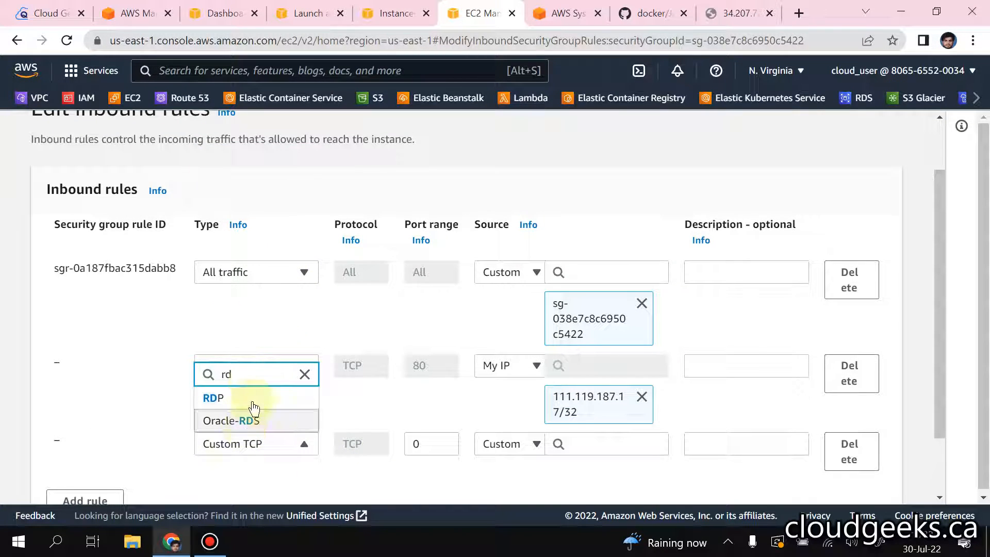
pyautogui.click(254, 407)
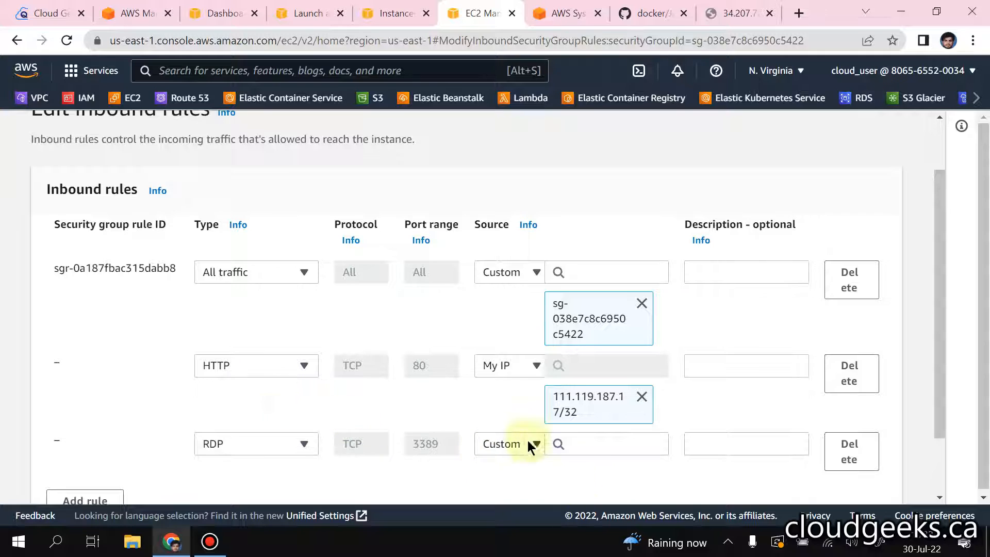
pyautogui.click(518, 446)
pyautogui.click(510, 421)
pyautogui.scroll(-2, 713, 411)
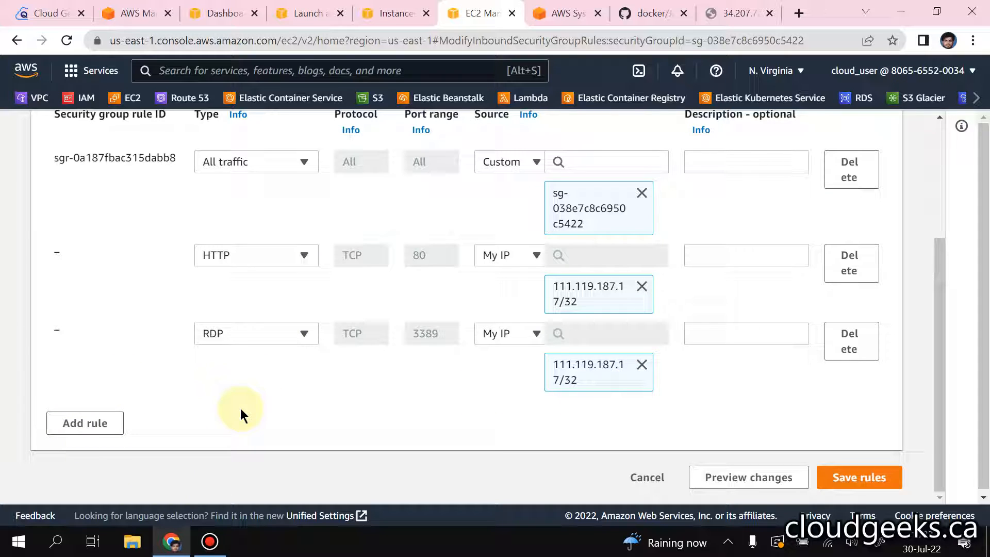
pyautogui.click(98, 423)
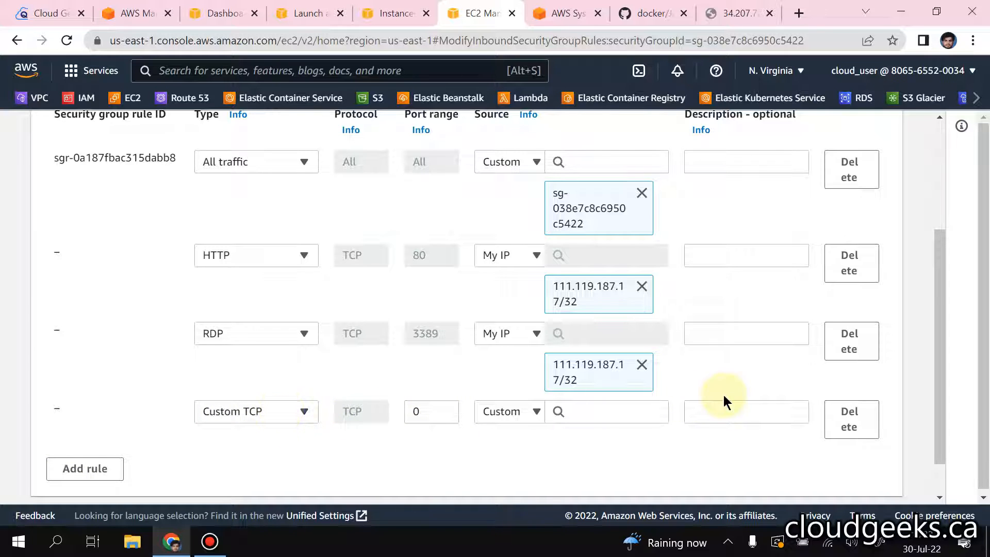
pyautogui.scroll(-2, 752, 407)
pyautogui.click(839, 366)
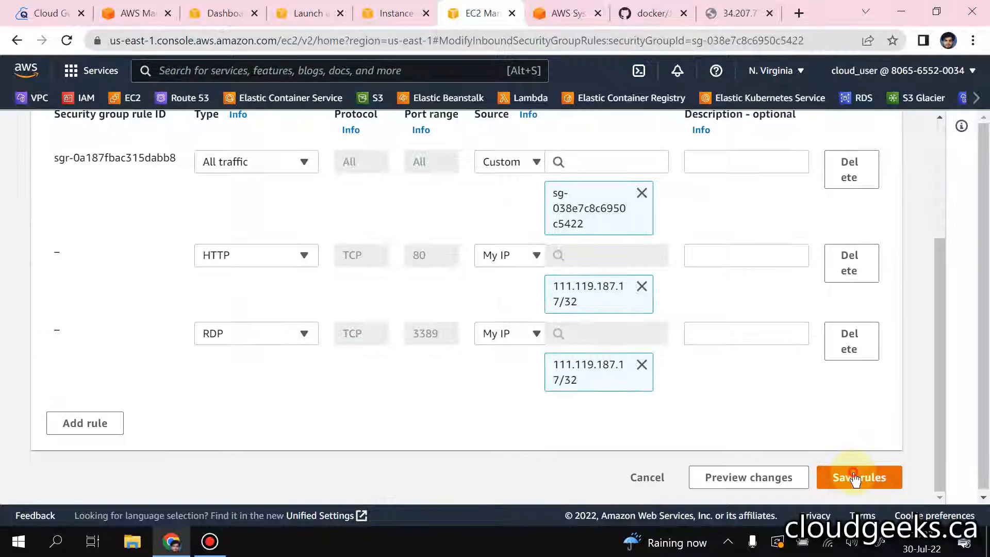
# Step: Save the edited inbound rules of the default security group
pyautogui.click(848, 475)
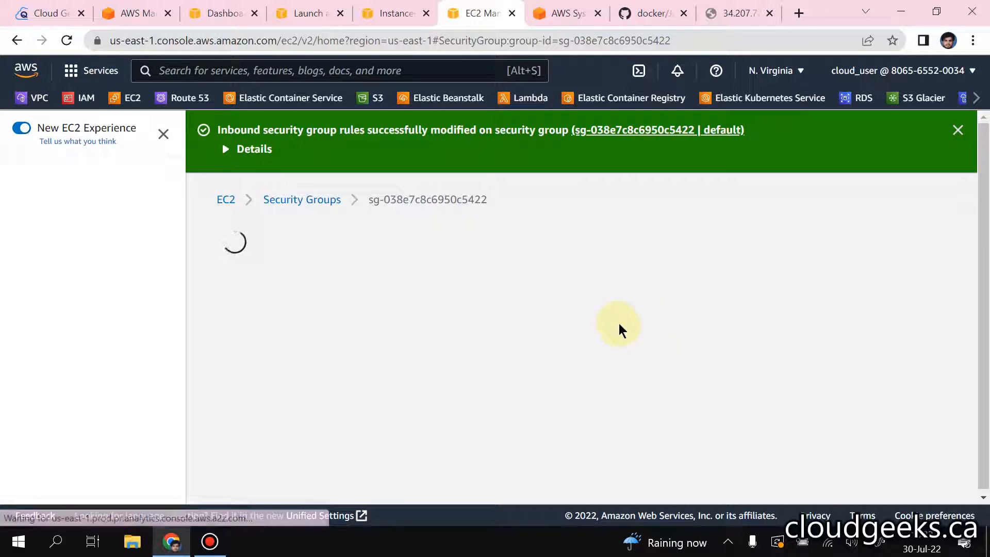
# Step: Reload the Jenkins page at 34.207.72.86 to open the Unlock Jenkins screen
pyautogui.click(558, 7)
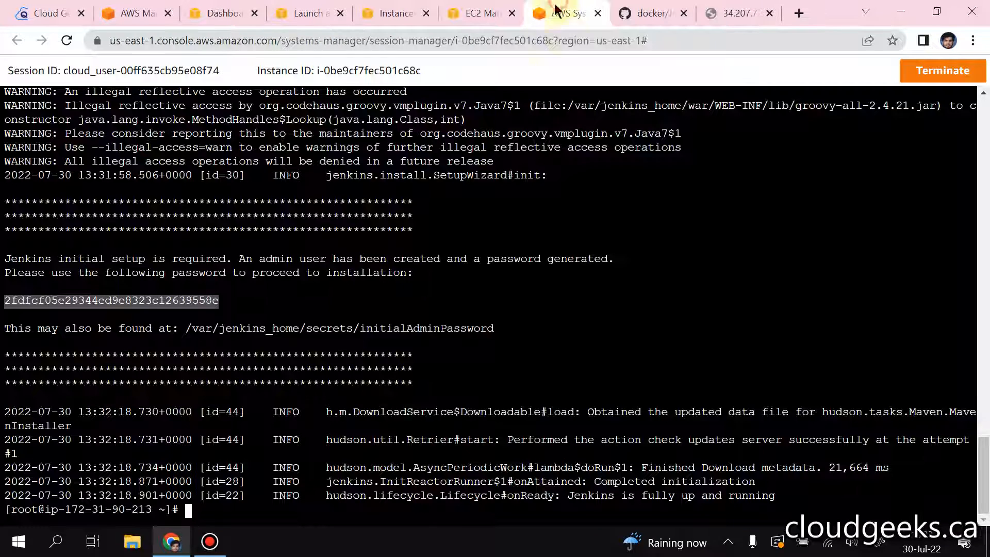
pyautogui.click(737, 13)
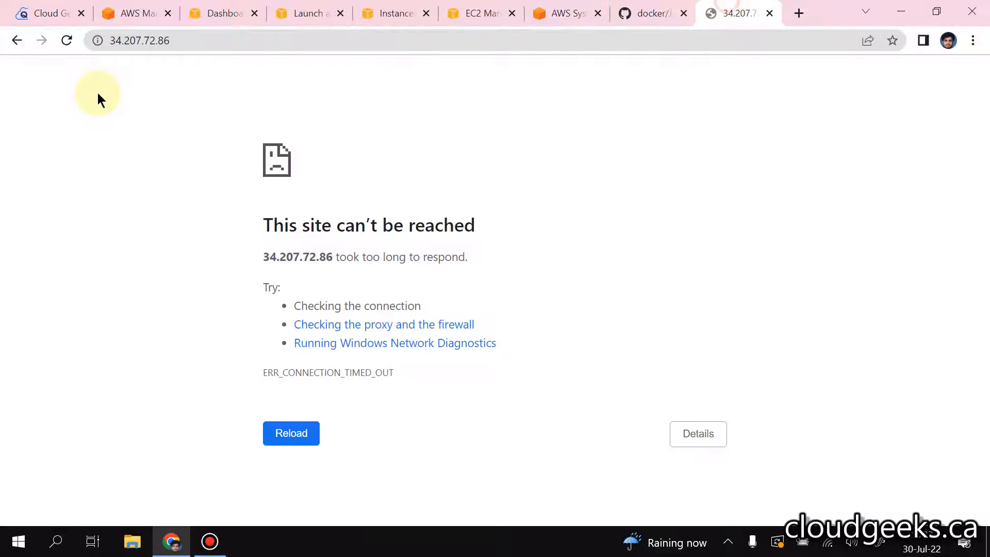
pyautogui.click(284, 432)
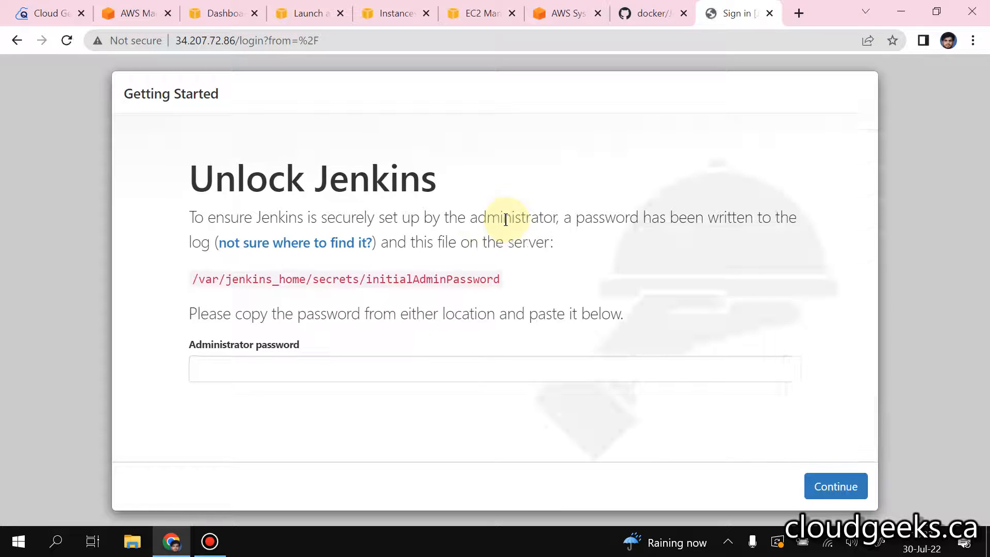
pyautogui.click(325, 360)
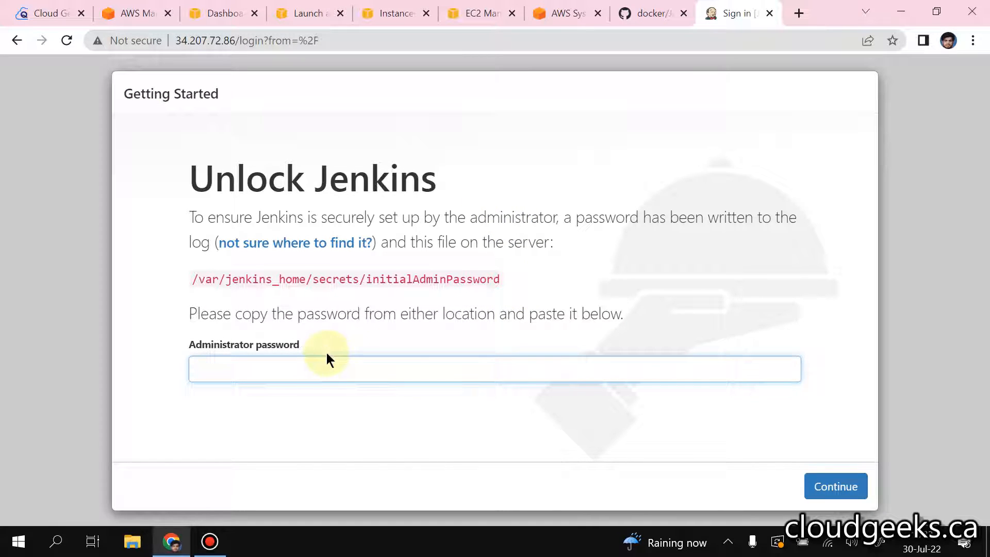
pyautogui.hotkey('ctrl', 'v')
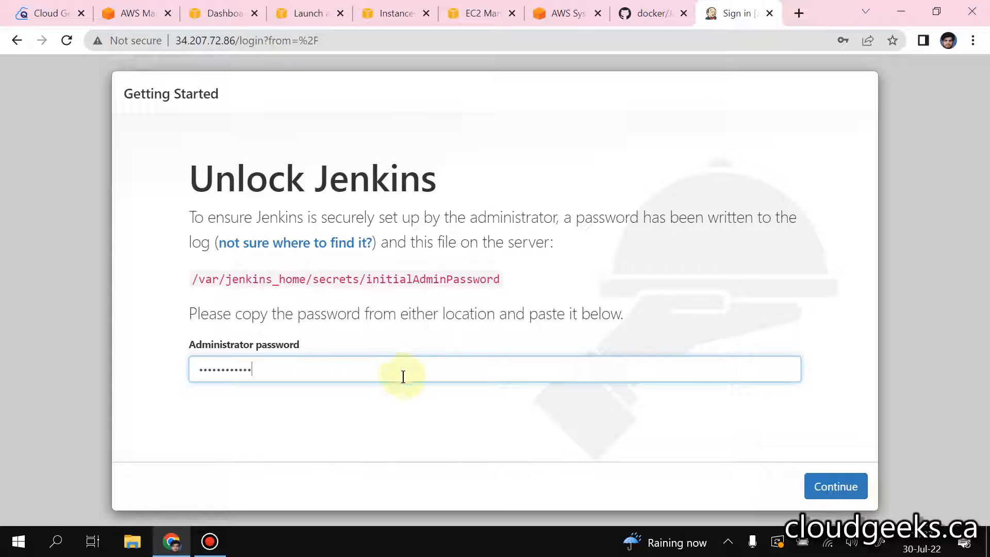
pyautogui.press('BackSpace')
pyautogui.press('BackSpace')
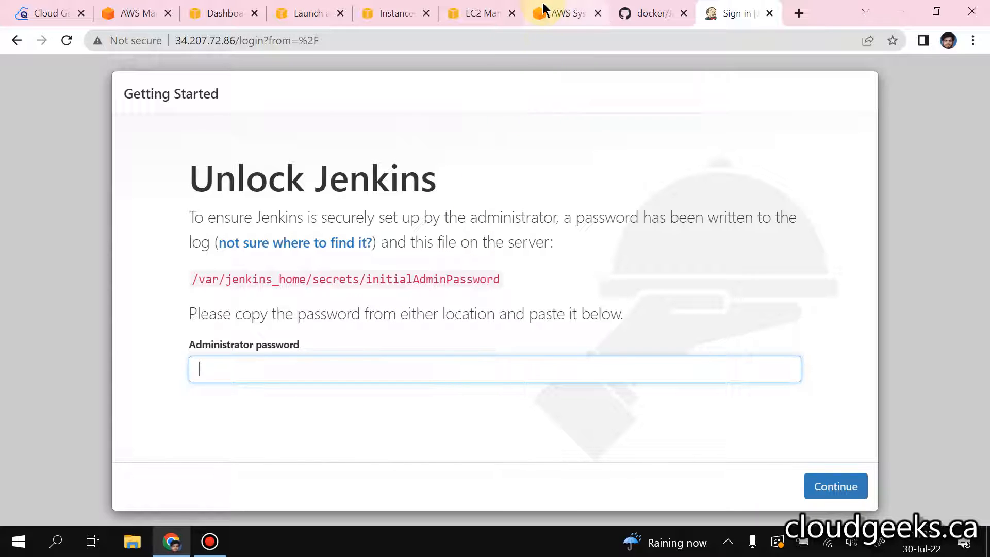
# Step: Copy the generated initial admin password from the Jenkins container log in the Session Manager terminal
pyautogui.click(556, 9)
pyautogui.click(138, 301)
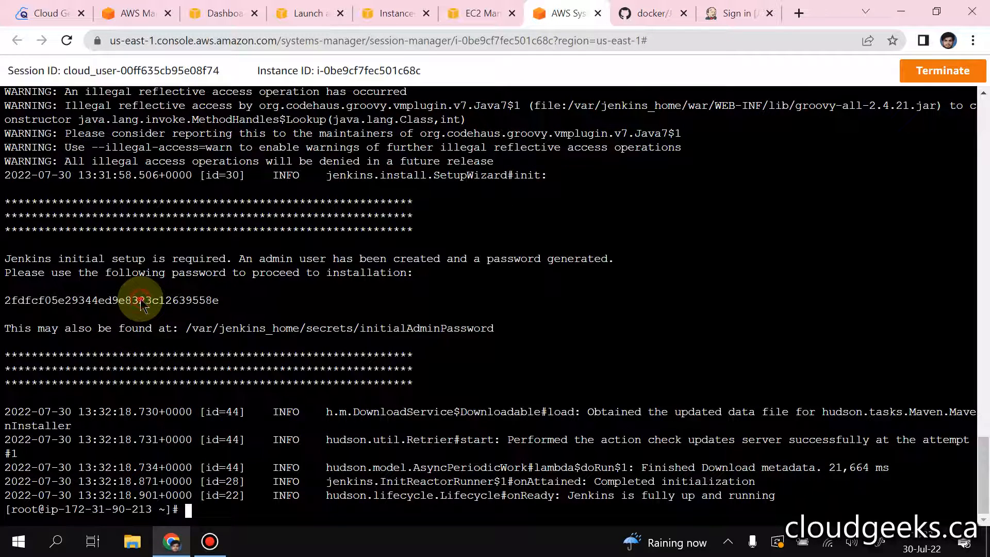
pyautogui.tripleClick(140, 300)
pyautogui.click(142, 301)
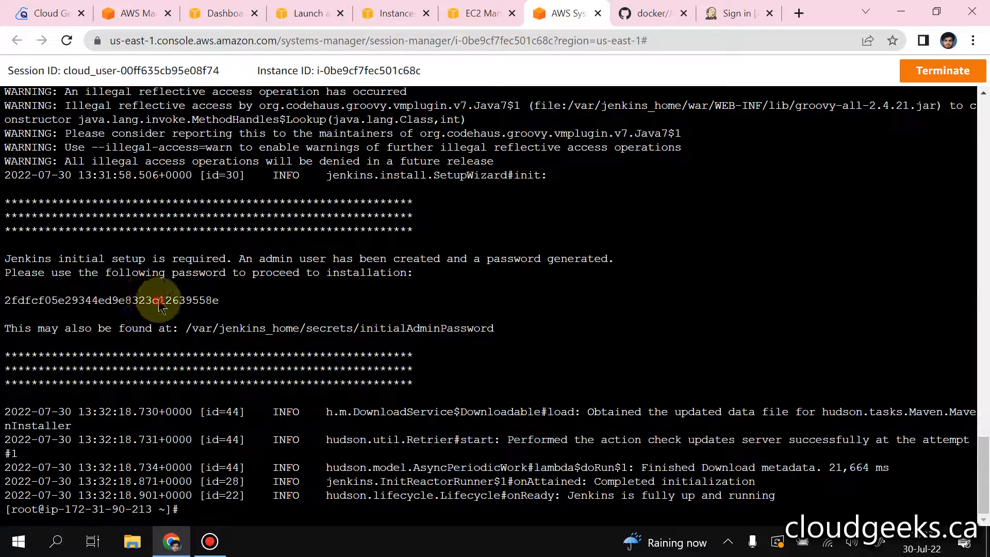
pyautogui.doubleClick(156, 300)
pyautogui.rightClick(160, 304)
pyautogui.click(216, 107)
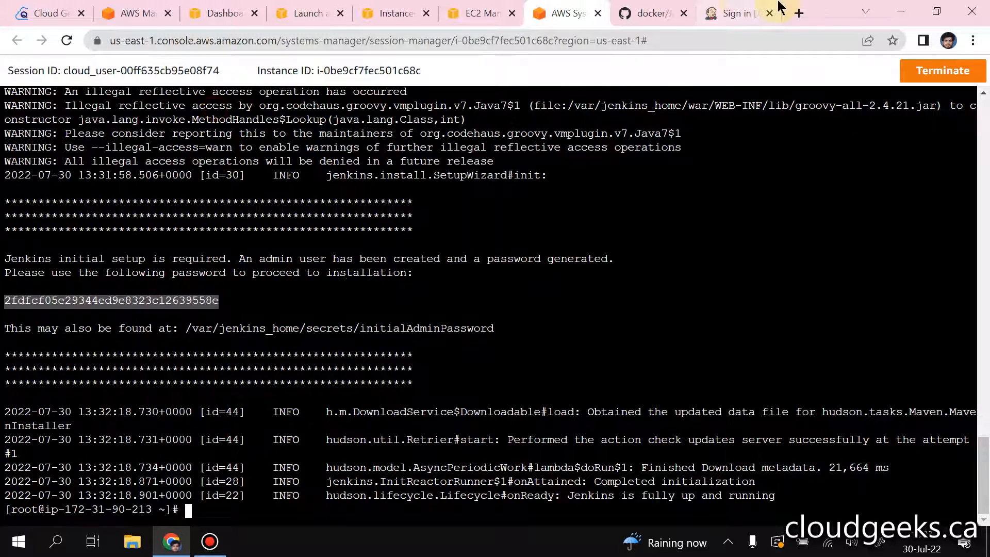
# Step: Unlock Jenkins by pasting the copied password as the administrator password, and install the suggested plugins
pyautogui.click(732, 13)
pyautogui.click(311, 369)
pyautogui.hotkey('ctrl', 'v')
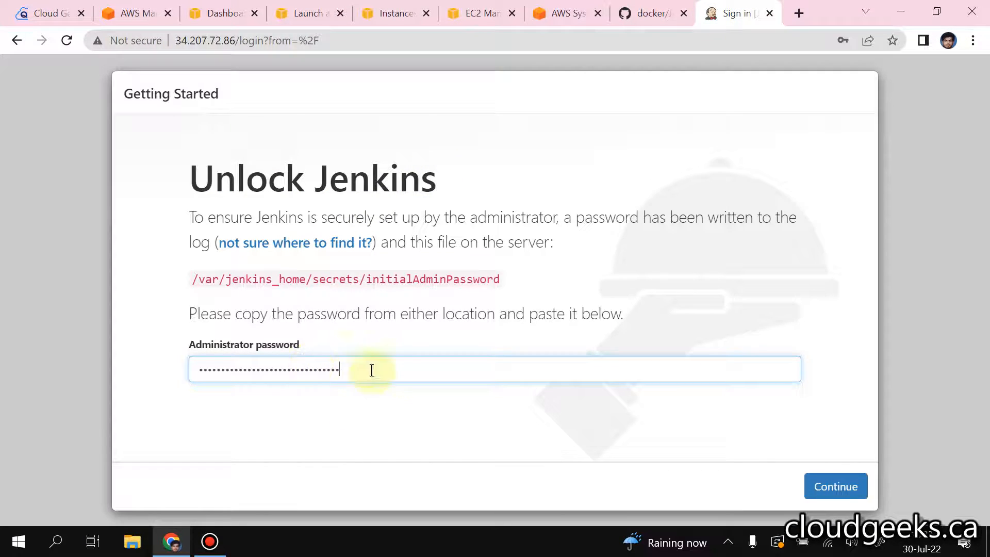
pyautogui.click(825, 482)
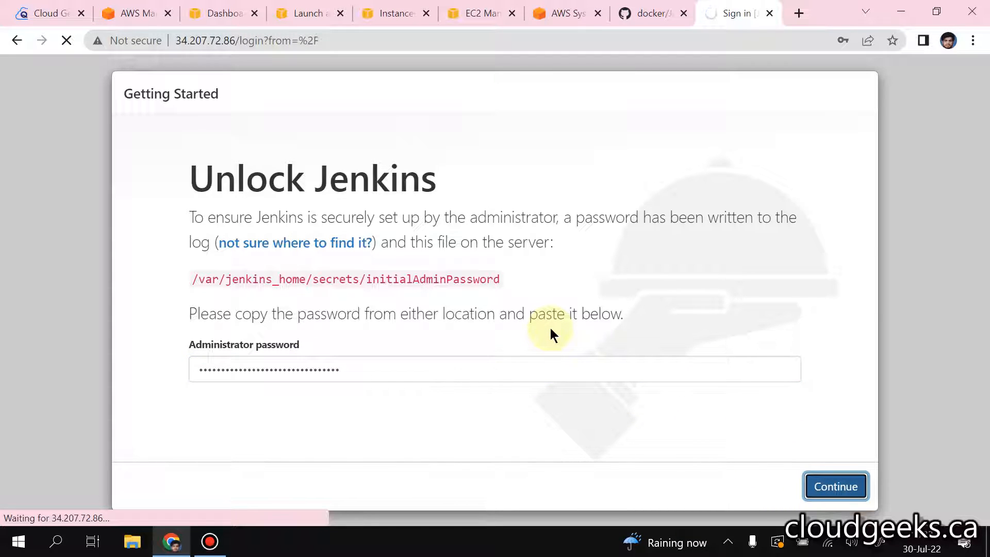
pyautogui.click(869, 294)
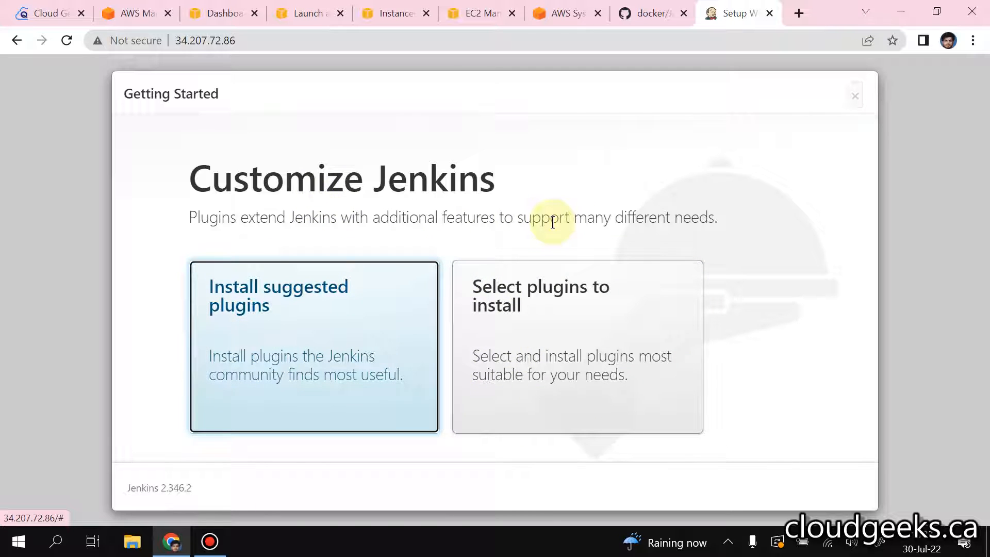
pyautogui.press('Return')
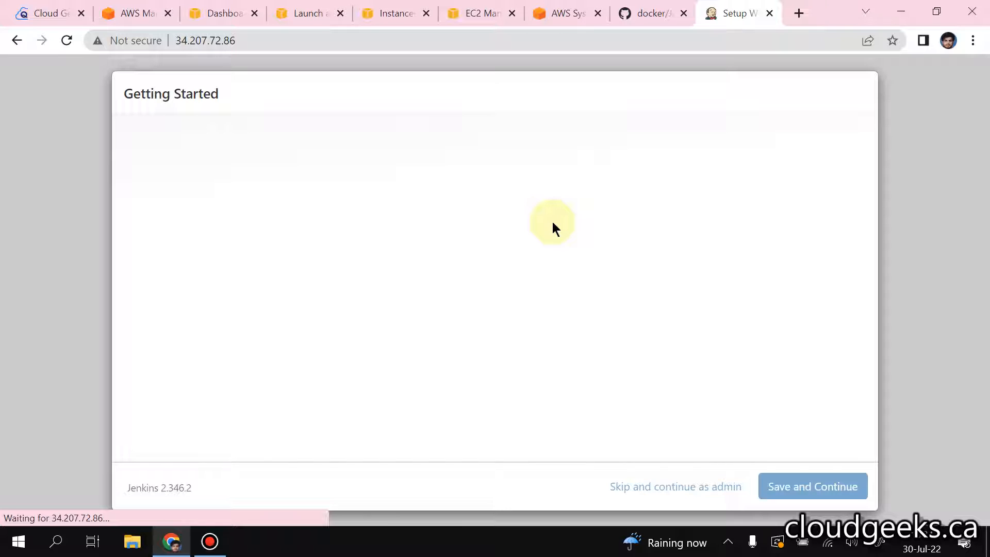
# Step: Set the first admin user's username to admin, and enter and confirm the account password
pyautogui.write('admin')
pyautogui.press('Tab')
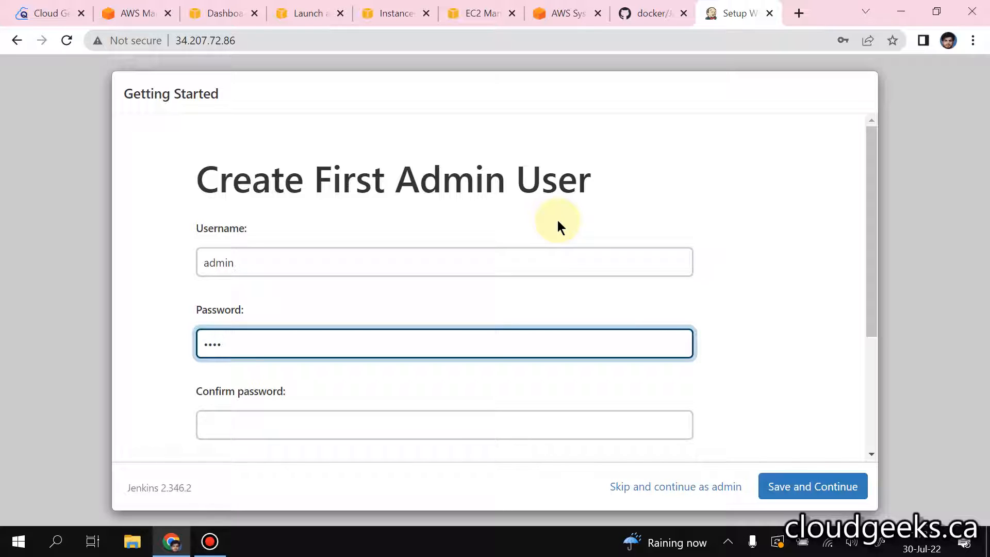
pyautogui.write('admin')
pyautogui.press('Tab')
pyautogui.write('admin')
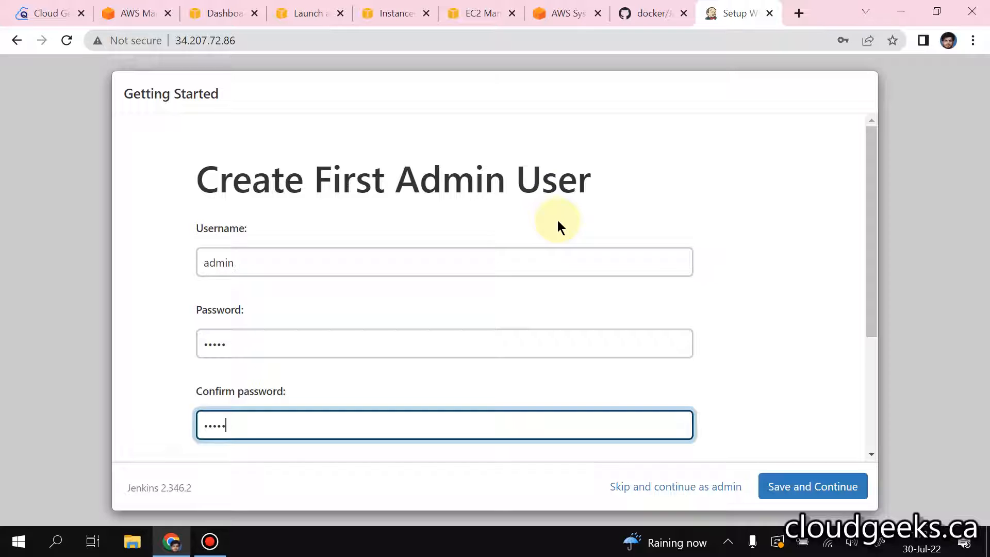
# Step: Enter the admin user's full name and e-mail address, and save the account
pyautogui.scroll(-3, 557, 221)
pyautogui.click(336, 352)
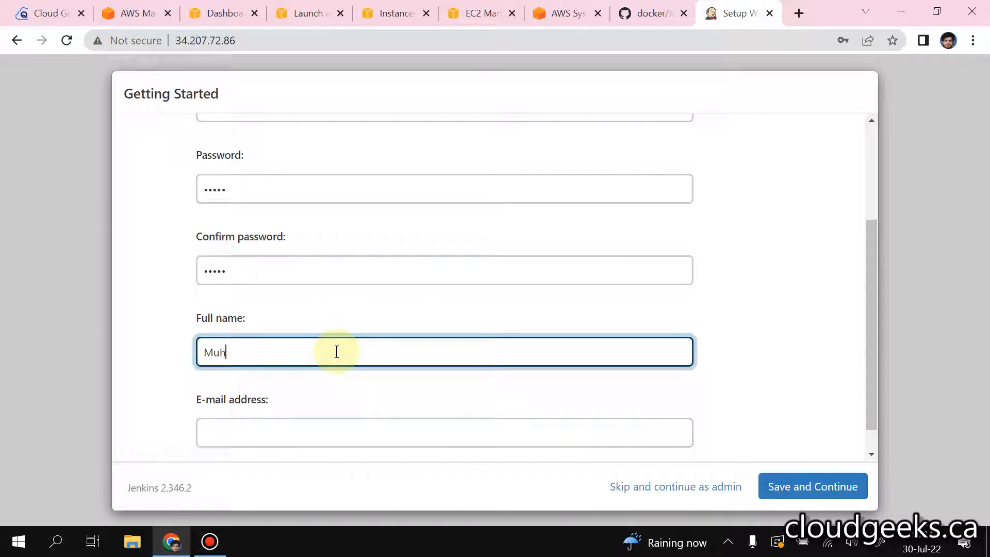
pyautogui.write('Muhammad Asim')
pyautogui.press('Tab')
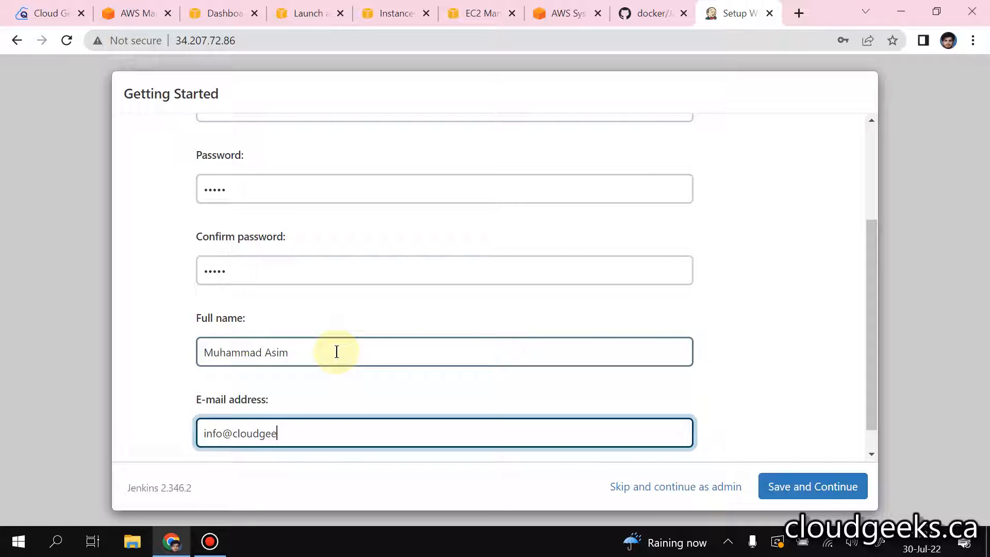
pyautogui.write('s.ca')
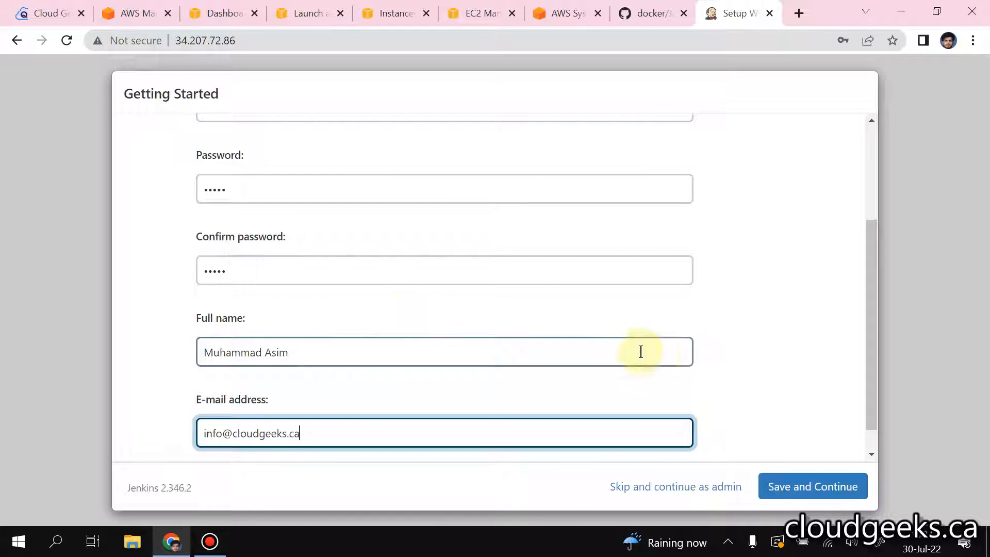
pyautogui.scroll(-1, 641, 349)
pyautogui.click(834, 485)
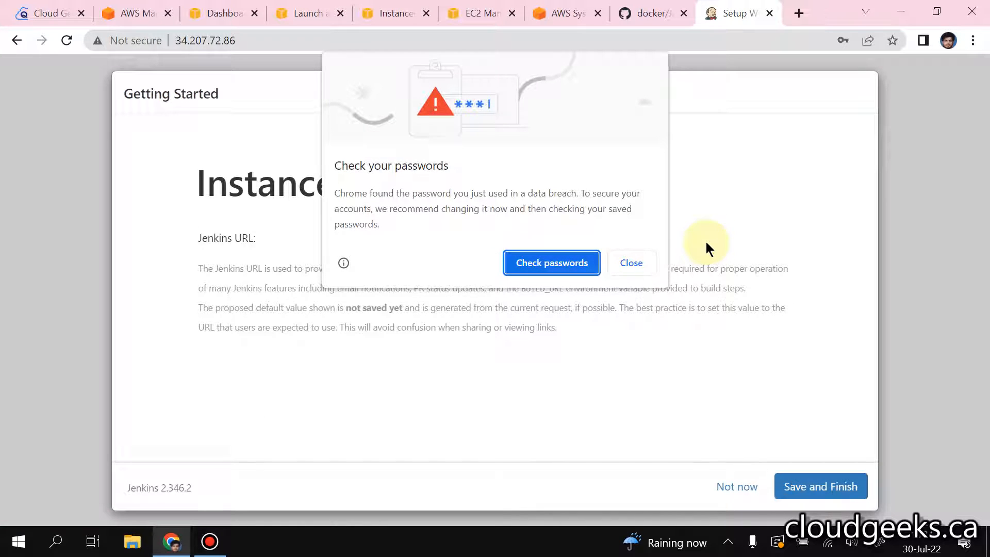
pyautogui.click(627, 268)
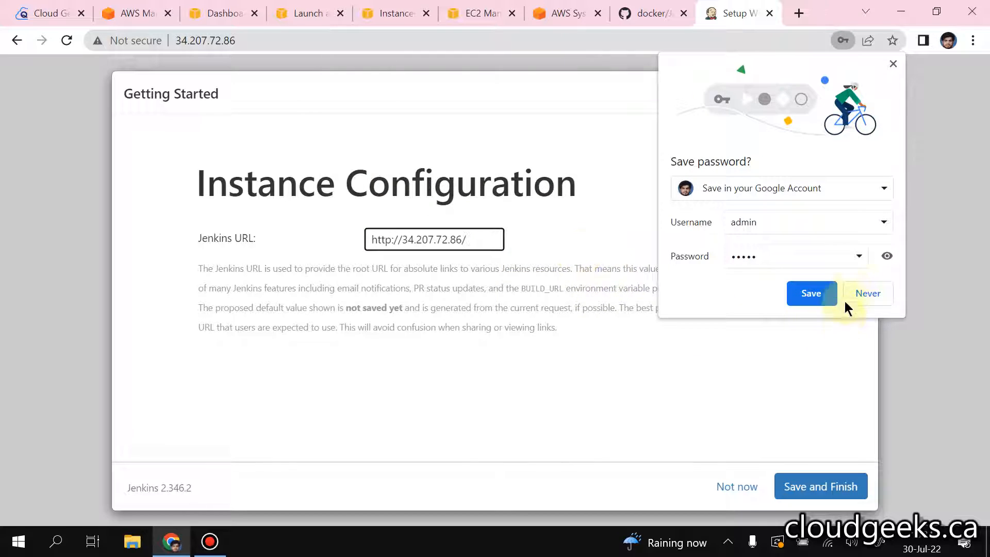
pyautogui.click(864, 295)
pyautogui.click(819, 486)
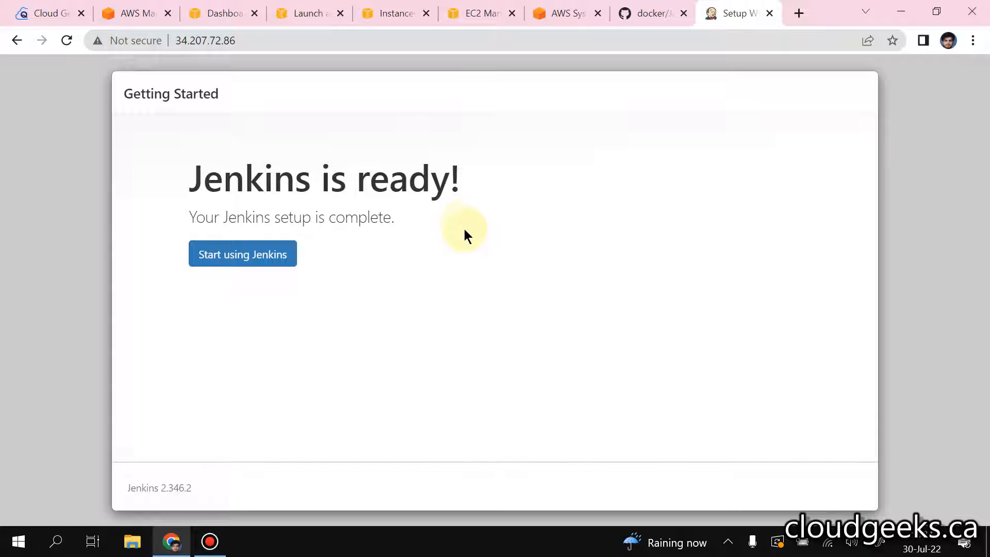
pyautogui.click(243, 254)
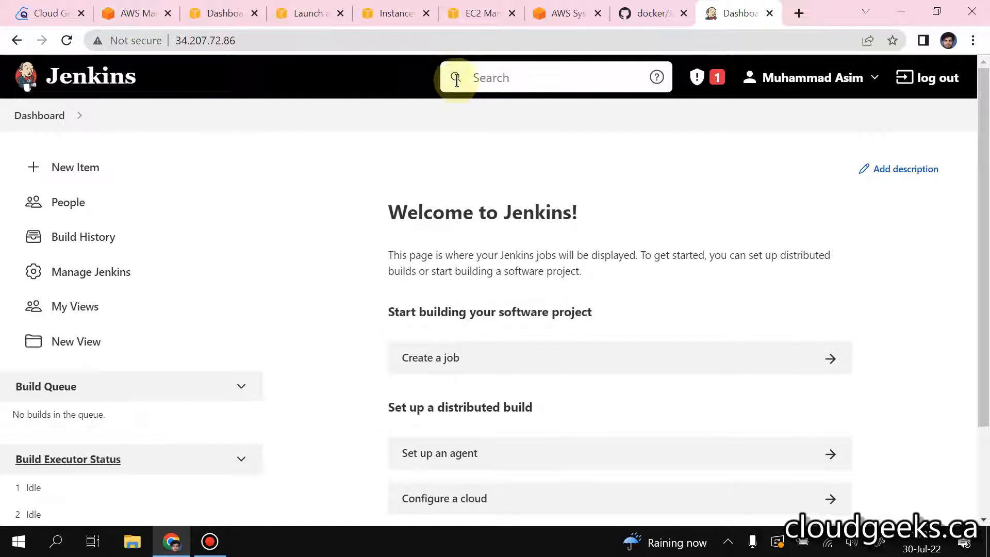
# Step: Switch to YouTube in a new tab, search for cloudgeeks and open the cloudgeeks inc channel
pyautogui.click(798, 11)
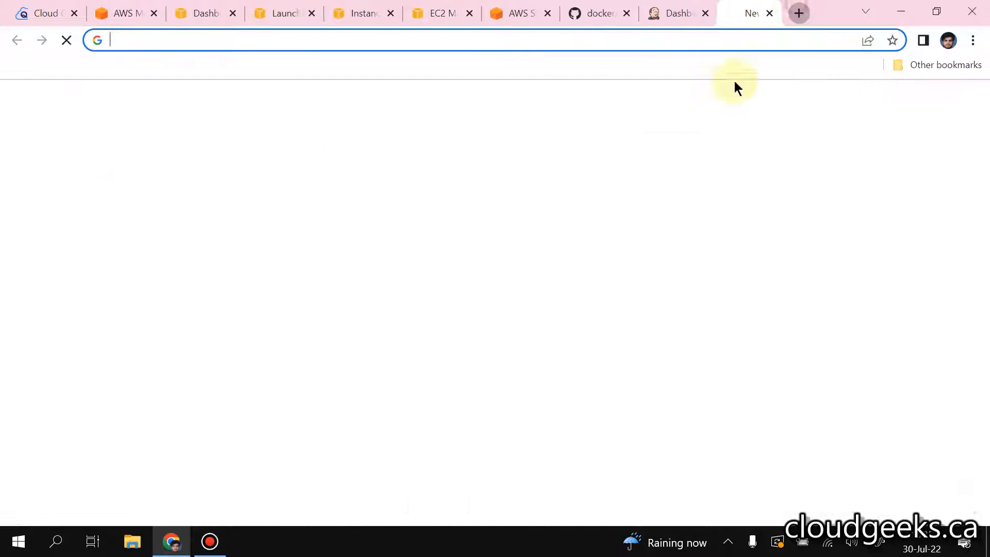
pyautogui.click(402, 398)
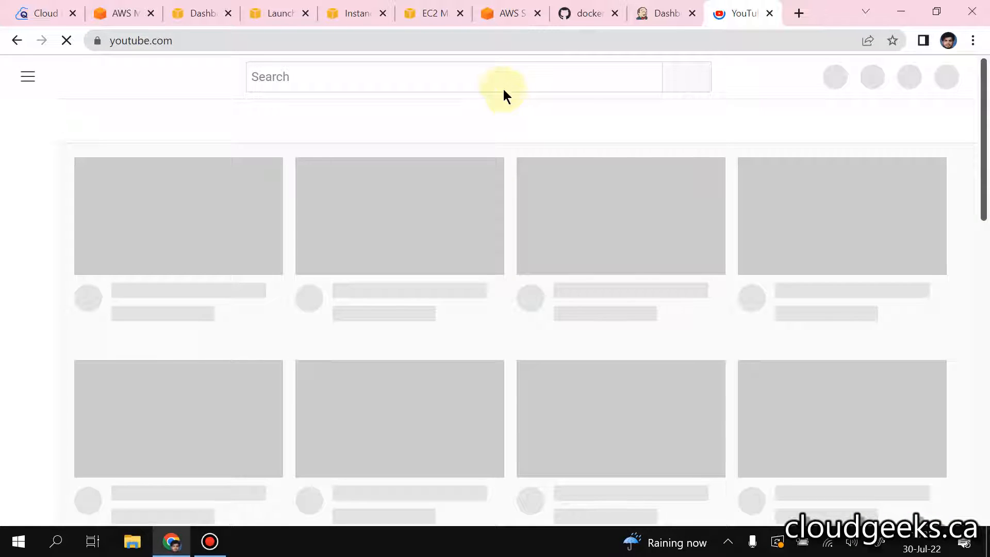
pyautogui.click(499, 80)
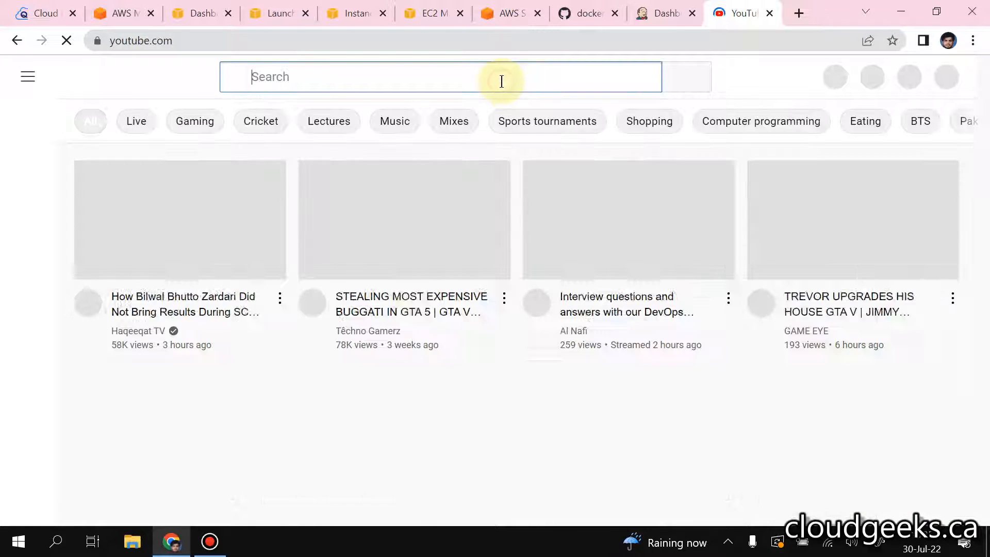
pyautogui.write('cloudgeeks')
pyautogui.press('Return')
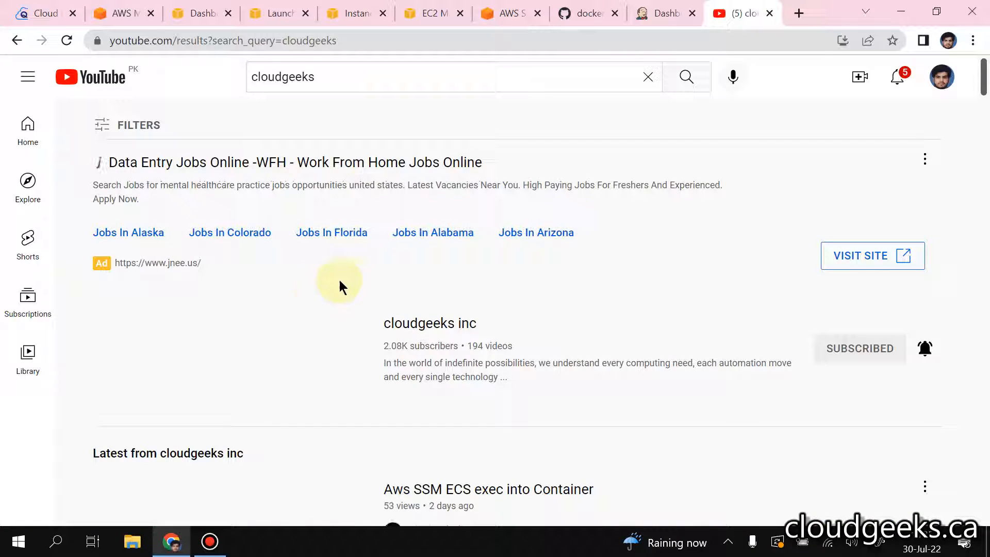
pyautogui.click(424, 323)
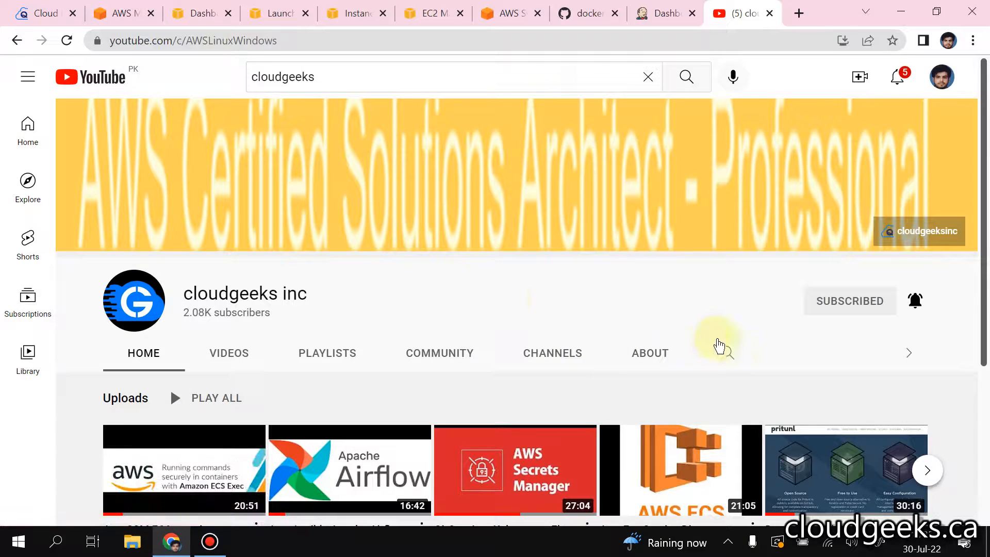
# Step: Search the cloudgeeks inc channel for vpn and look through the matching videos and playlists
pyautogui.click(727, 352)
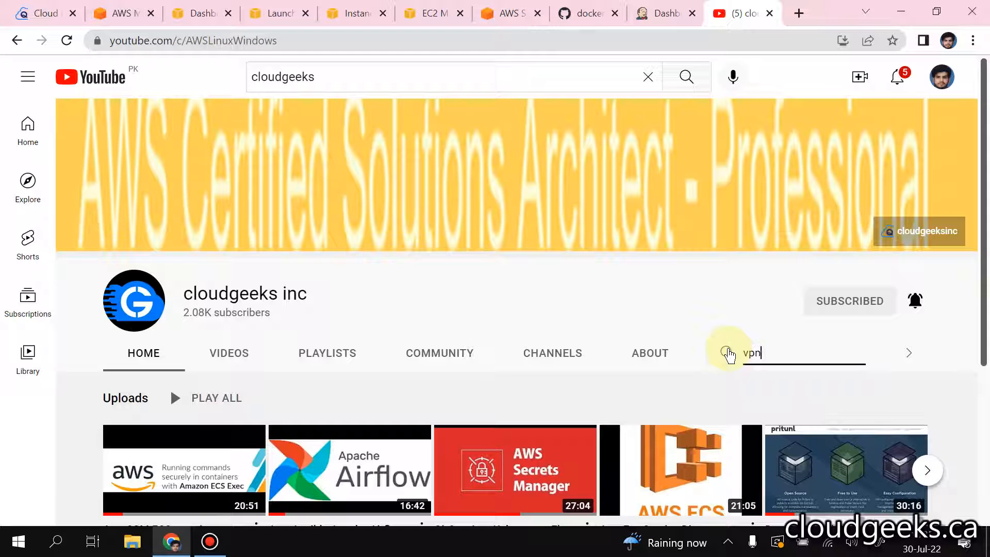
pyautogui.press('Return')
pyautogui.scroll(-4, 664, 258)
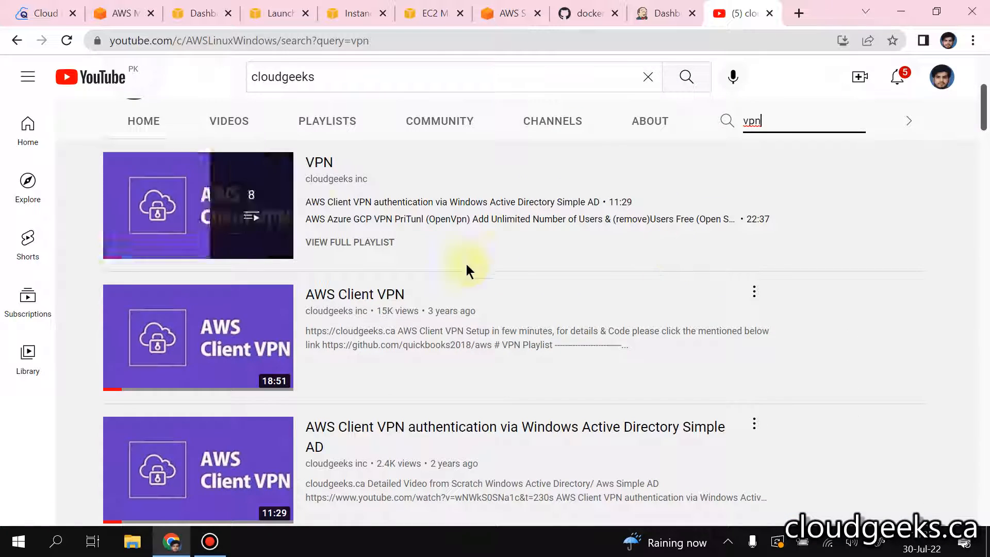
pyautogui.scroll(-10, 522, 247)
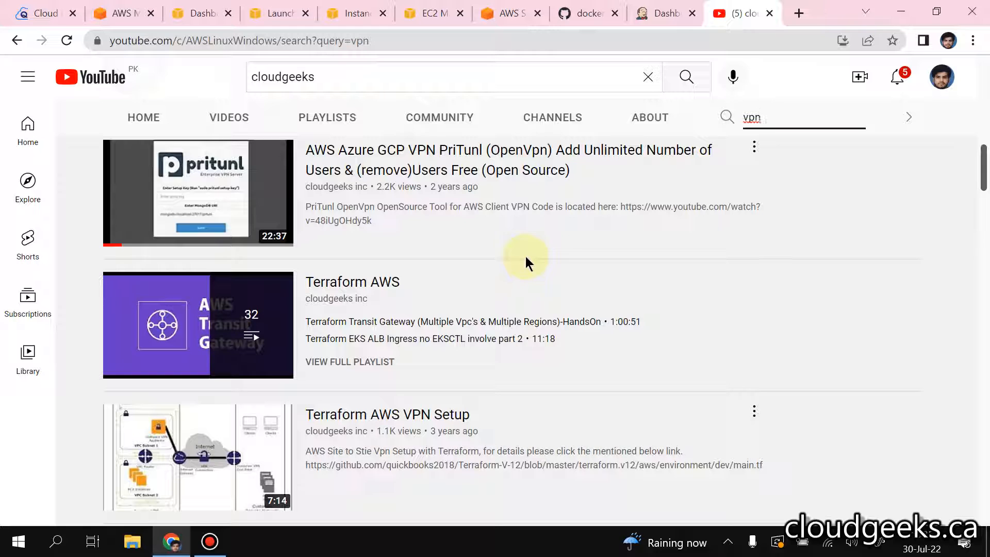
pyautogui.scroll(5, 524, 256)
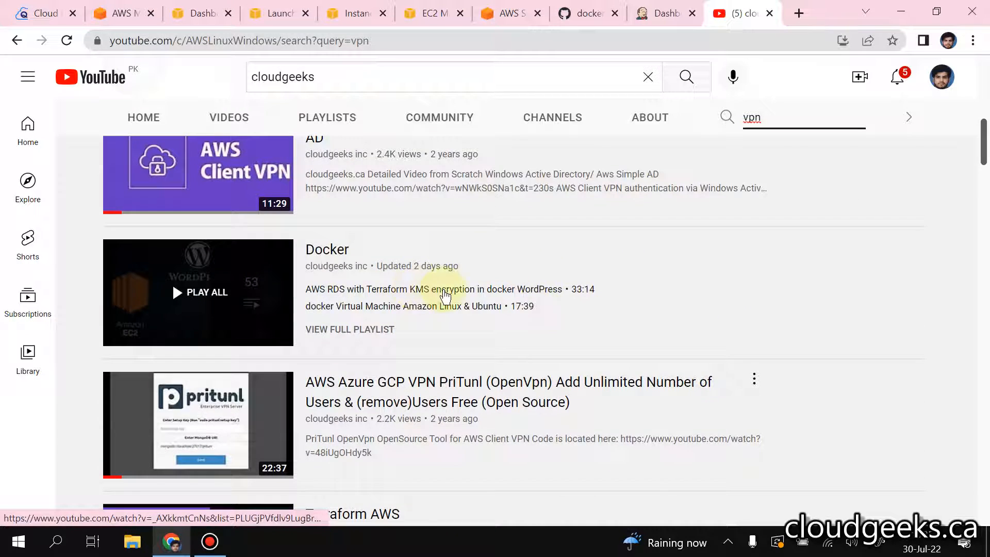
pyautogui.scroll(-5, 444, 293)
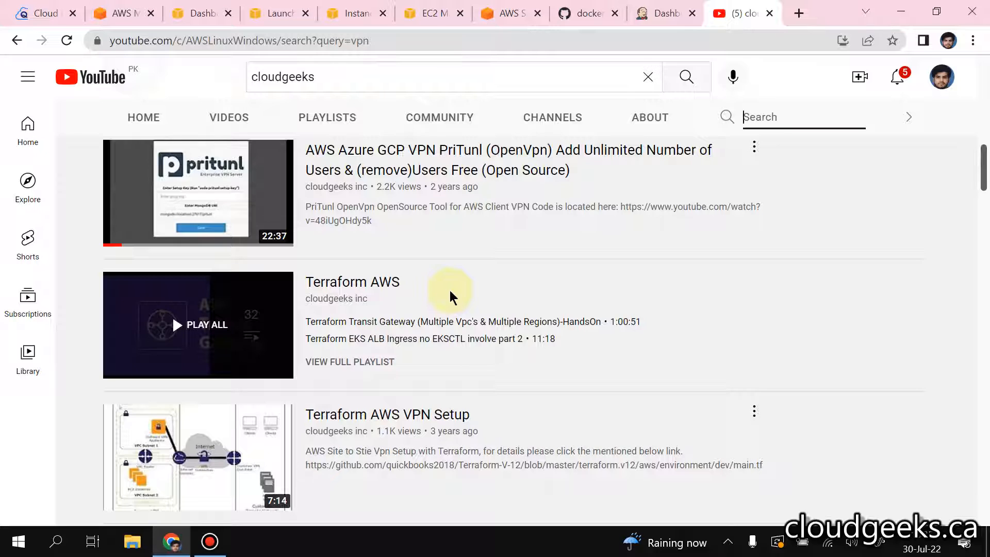
# Step: Search the channel for pritunl, and close YouTube to return to the Jenkins dashboard
pyautogui.press('Return')
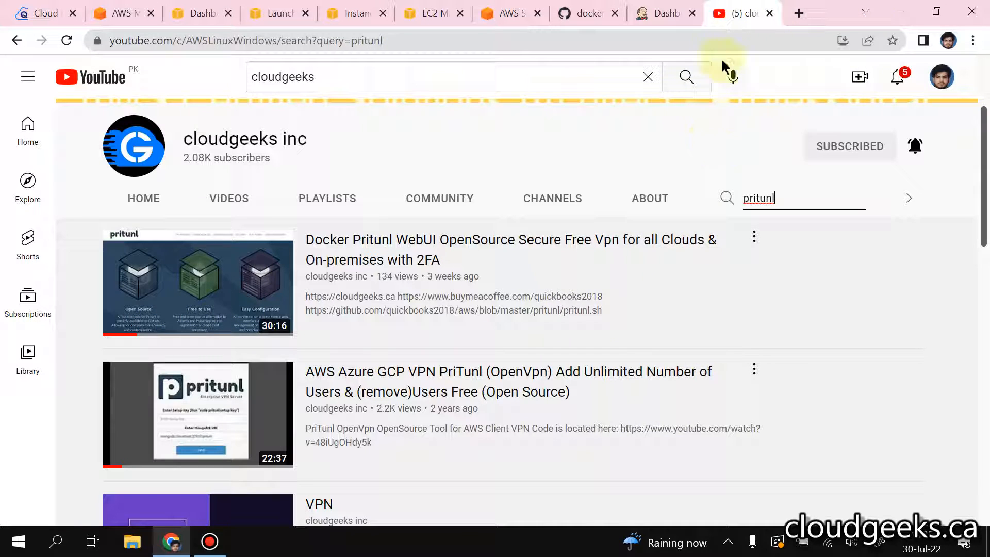
pyautogui.click(769, 13)
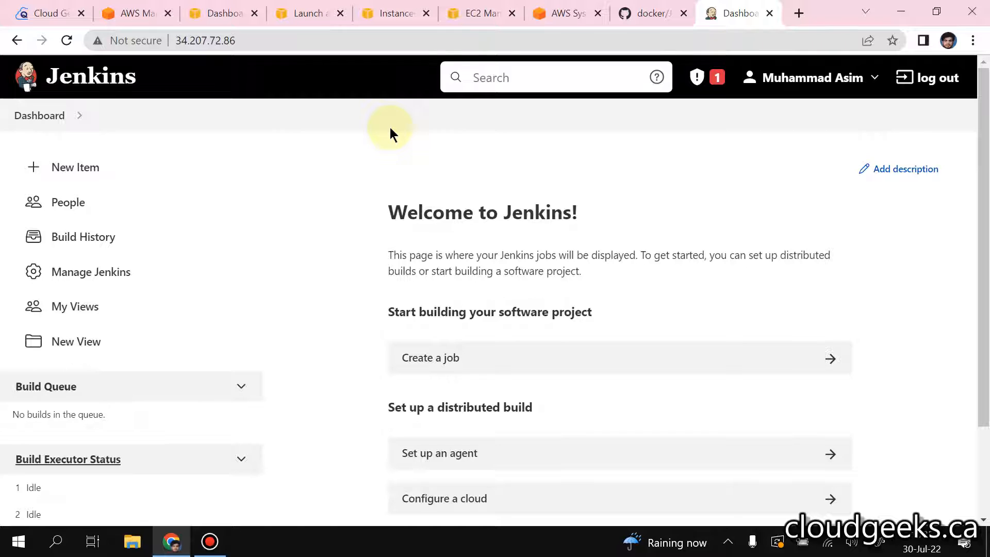
pyautogui.scroll(-3, 404, 157)
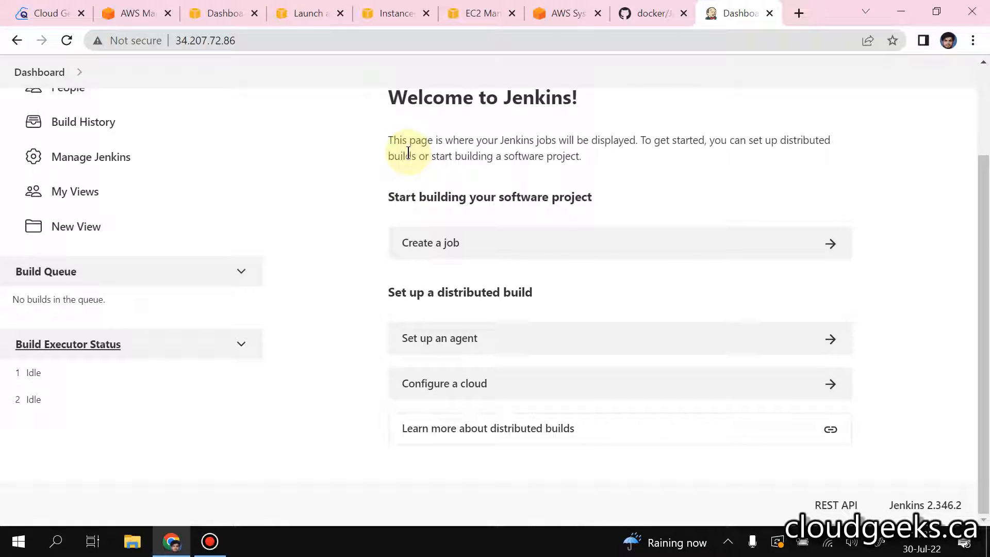
# Step: Open the Manage Nodes and Clouds page from the Manage Jenkins settings
pyautogui.scroll(3, 408, 153)
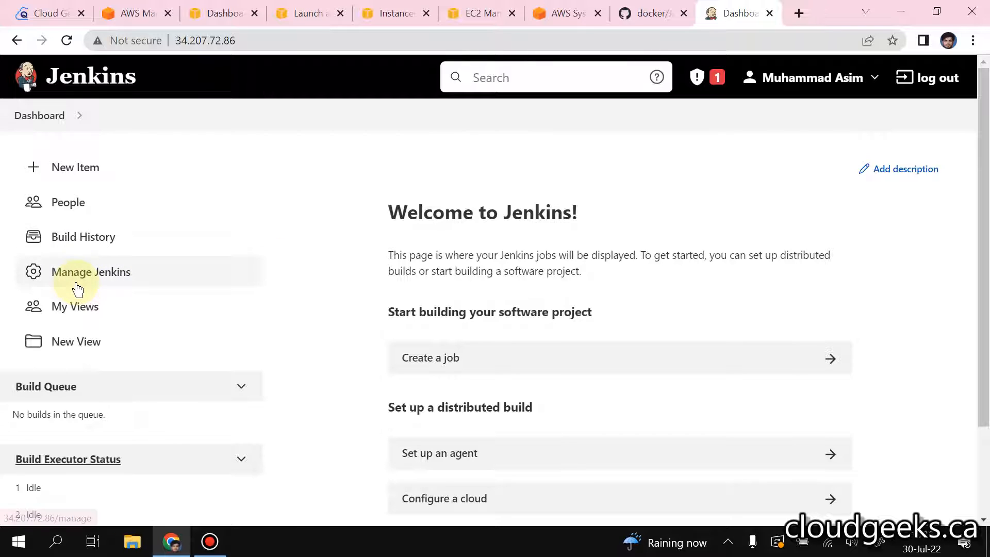
pyautogui.click(97, 279)
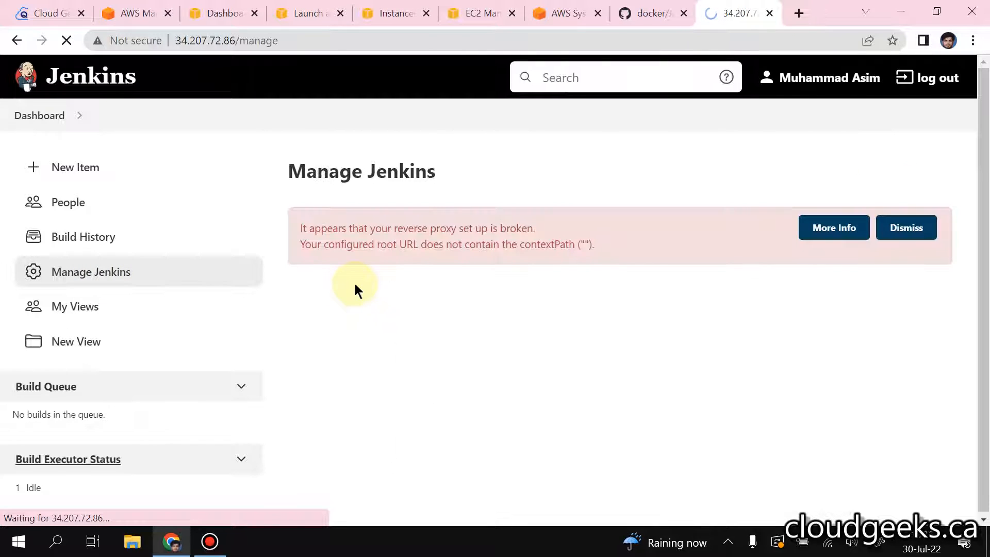
pyautogui.scroll(-1, 464, 330)
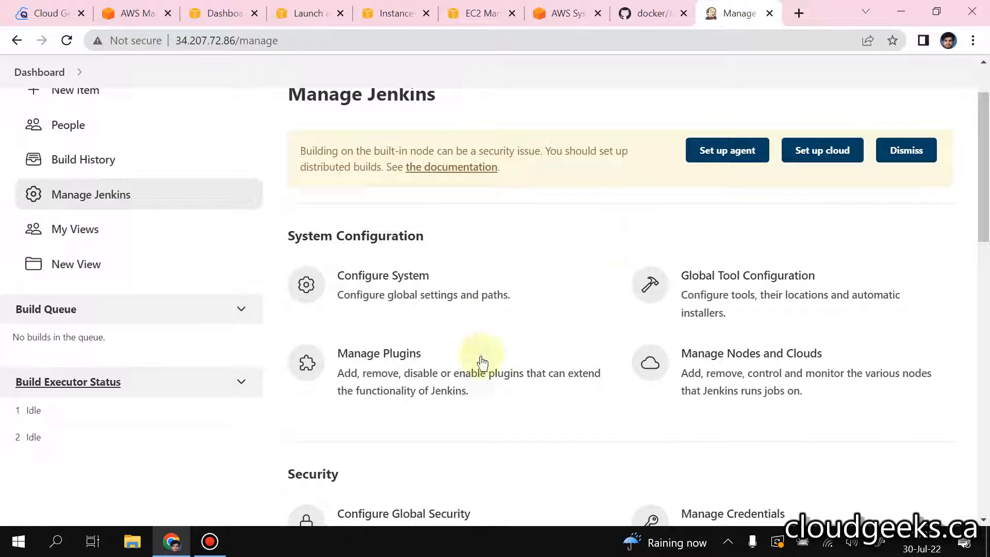
pyautogui.scroll(-3, 526, 309)
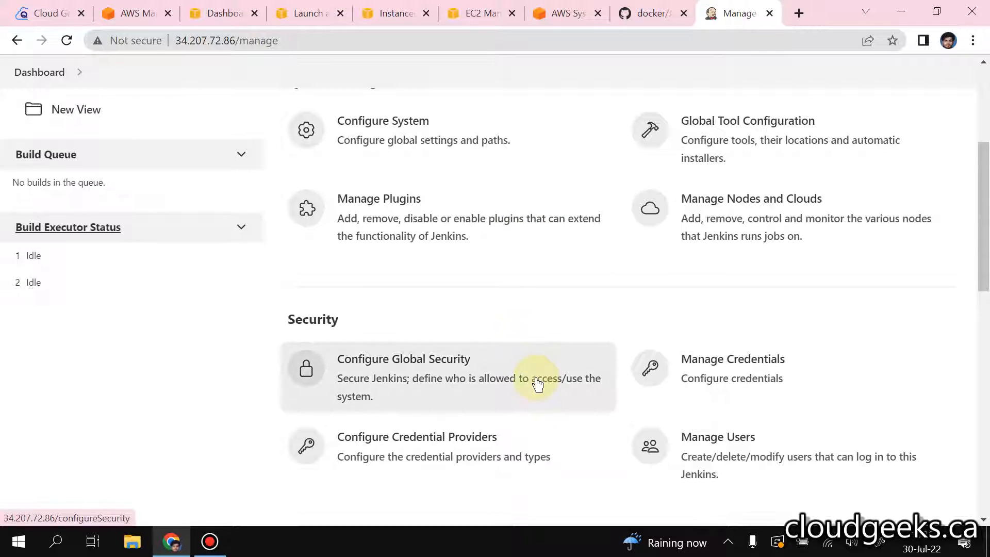
pyautogui.click(742, 205)
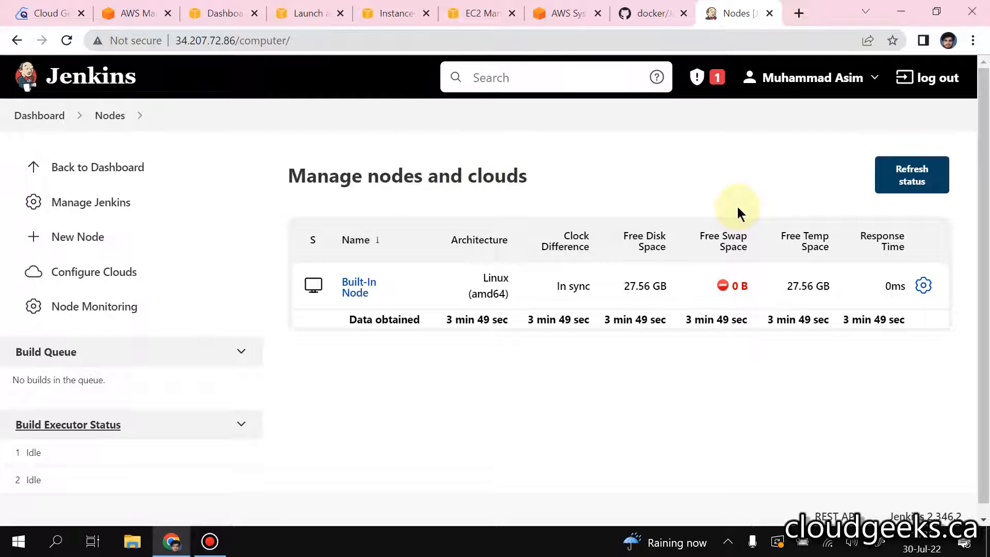
# Step: Create a new node named windows of type Permanent Agent
pyautogui.click(82, 240)
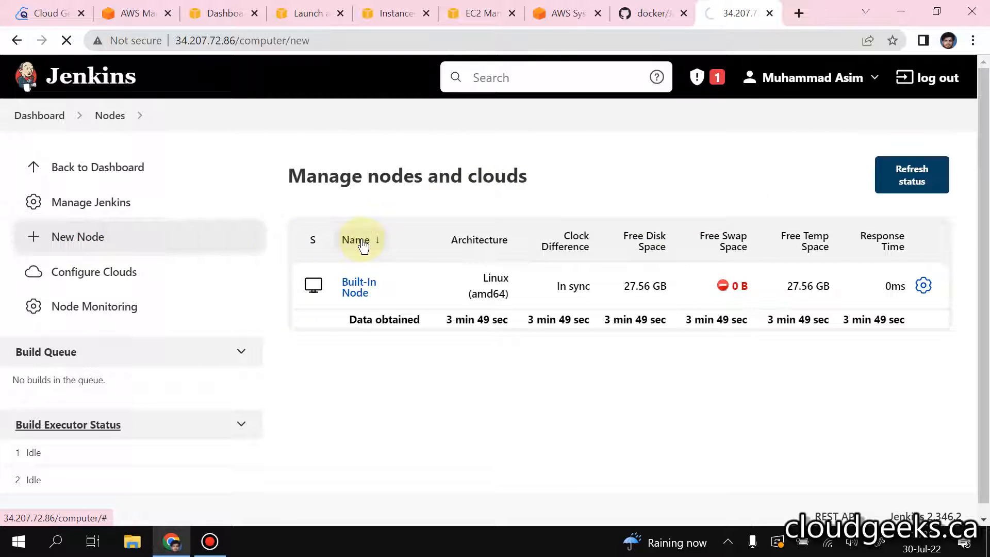
pyautogui.click(360, 247)
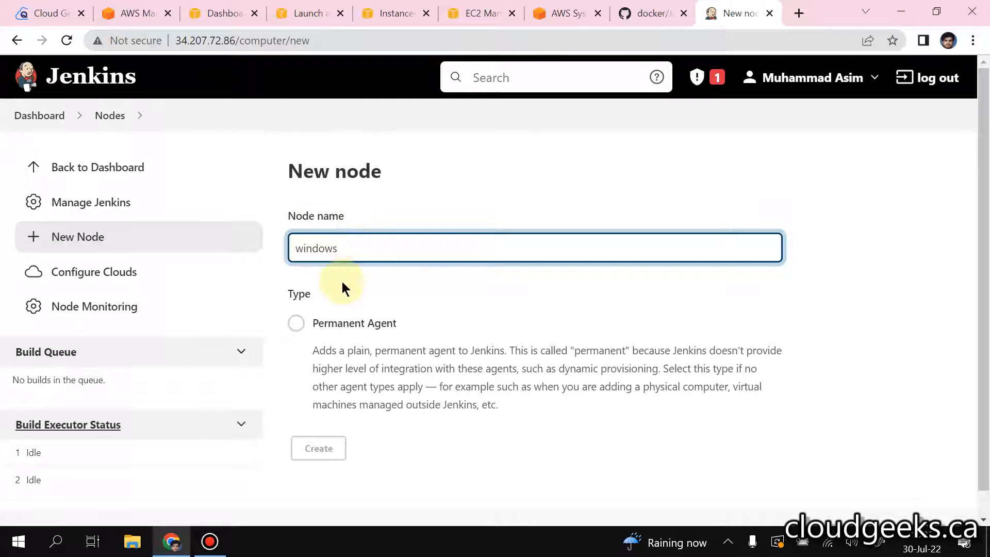
pyautogui.click(296, 323)
pyautogui.click(325, 457)
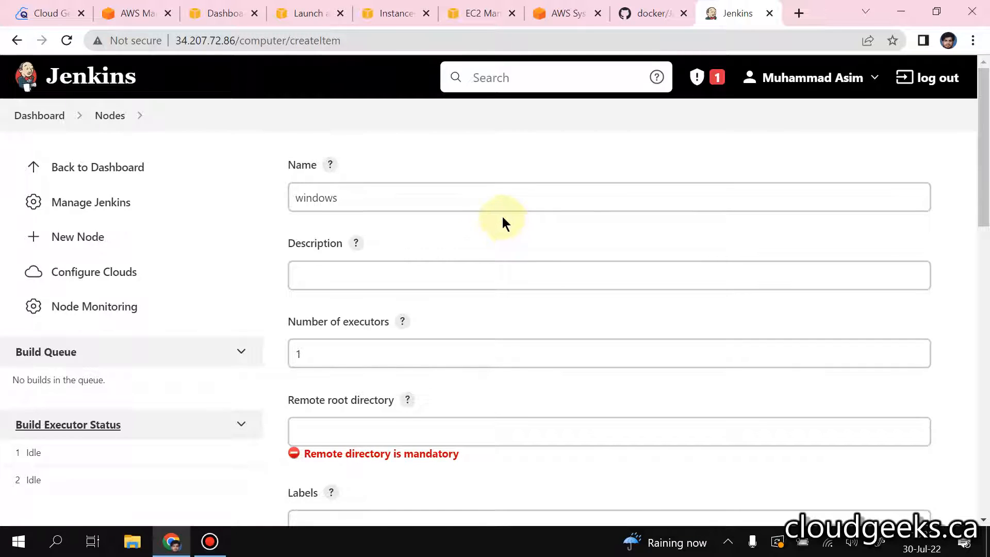
# Step: Set the windows node's number of executors to 2 and start editing its remote root directory
pyautogui.click(365, 355)
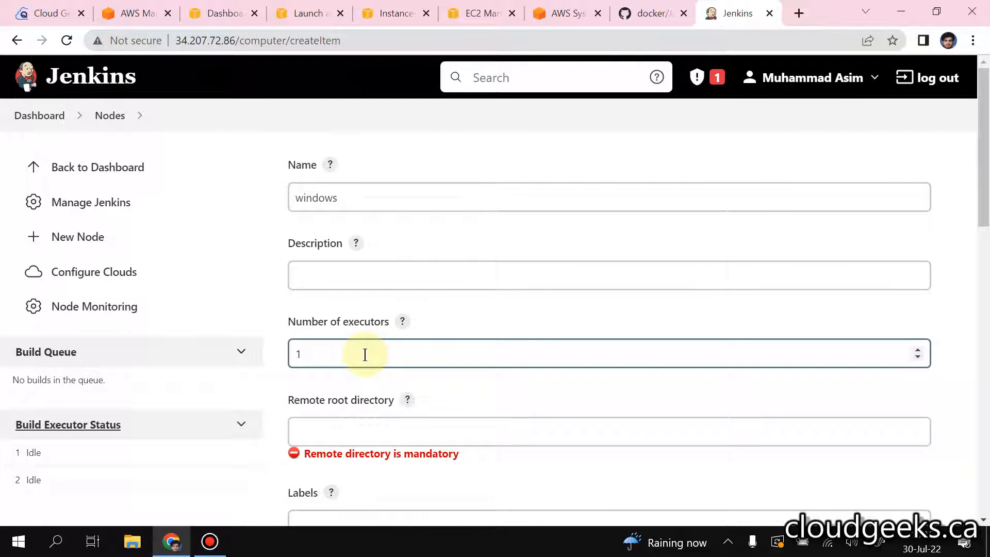
pyautogui.click(917, 349)
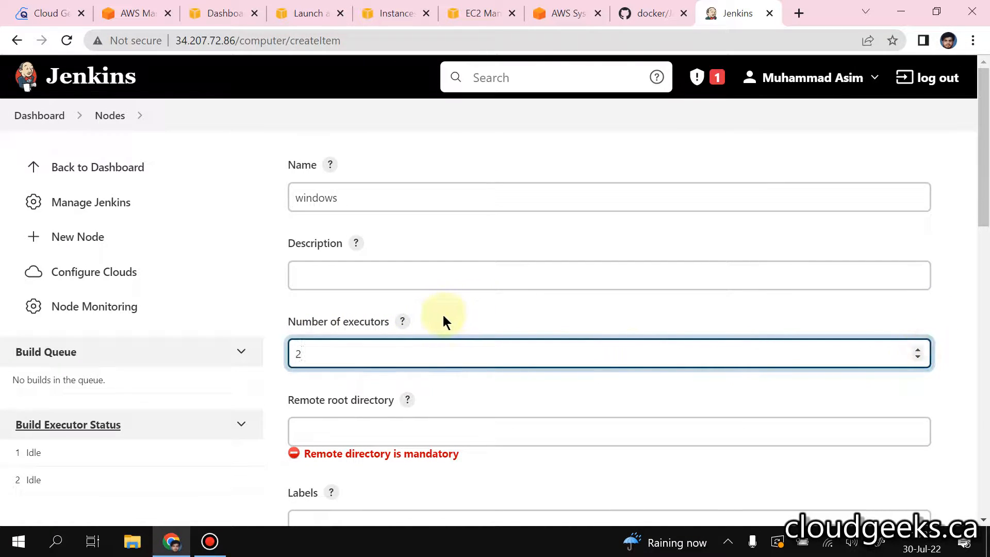
pyautogui.scroll(-1, 443, 316)
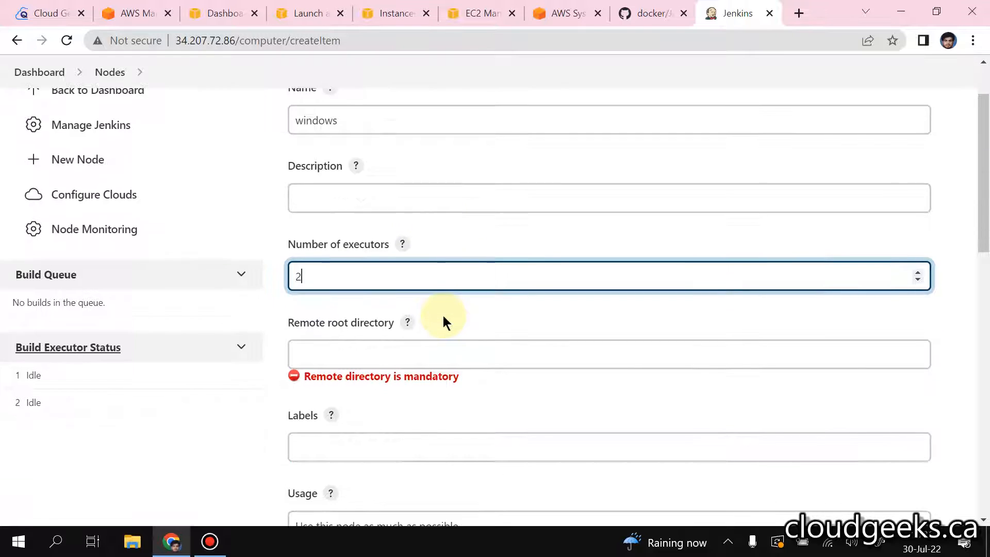
pyautogui.click(406, 354)
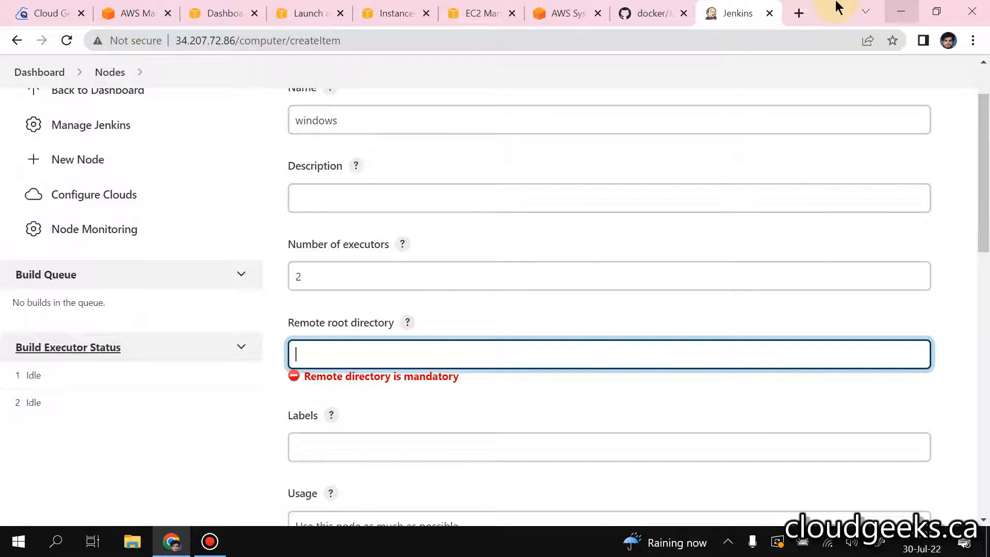
# Step: Switch to the EC2 instances list, choose only windows2019 and show its RDP client connection details
pyautogui.click(467, 11)
pyautogui.click(395, 13)
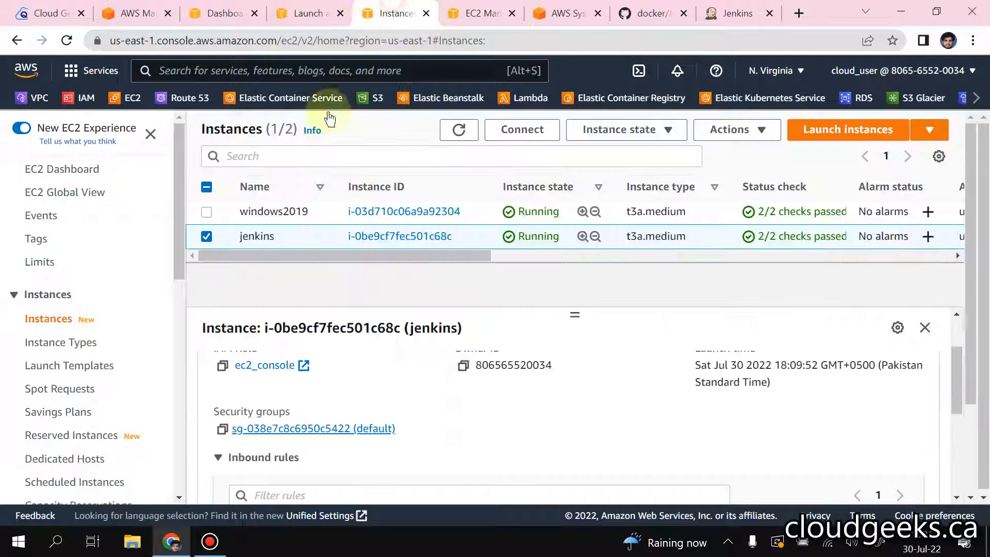
pyautogui.click(276, 211)
pyautogui.click(522, 128)
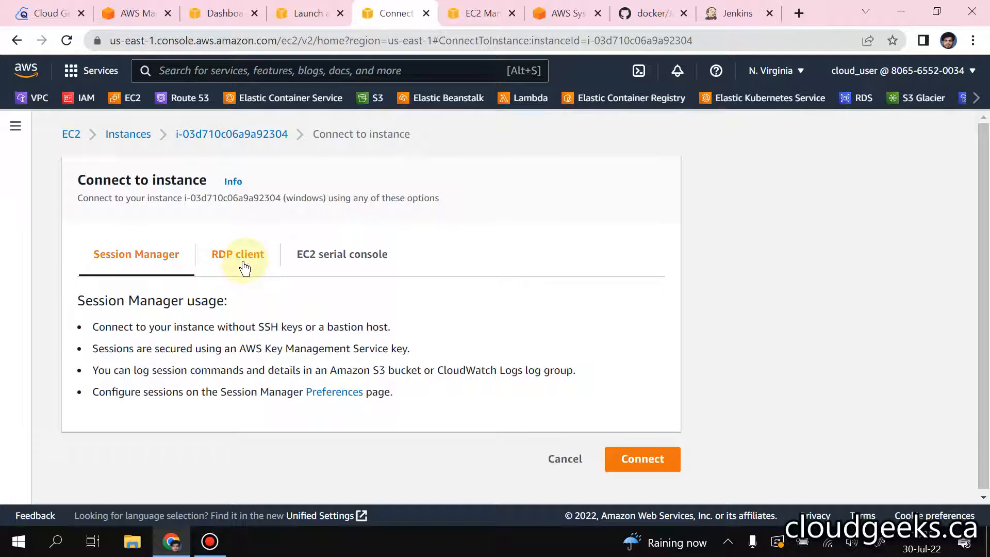
pyautogui.click(246, 263)
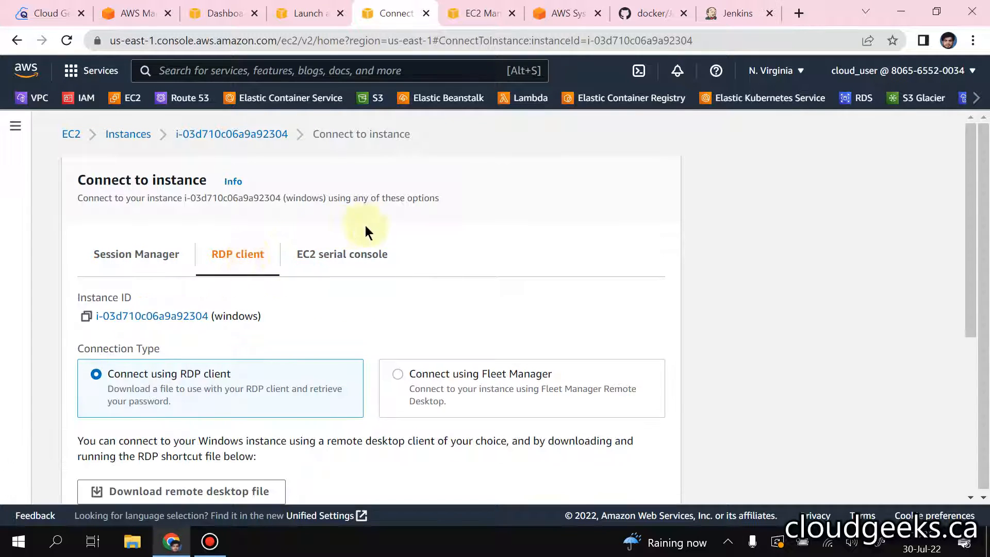
pyautogui.scroll(-3, 418, 298)
pyautogui.scroll(-2, 402, 327)
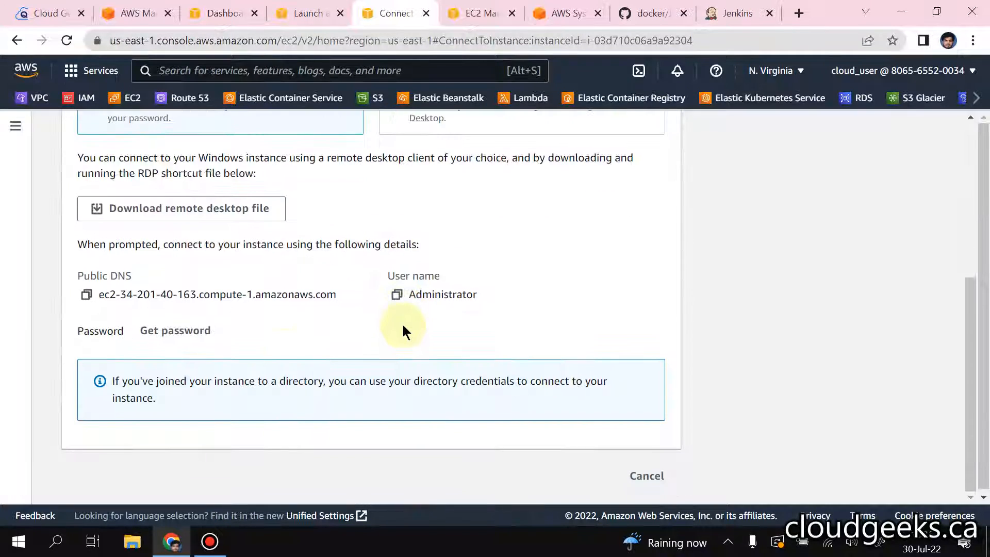
# Step: Request the Windows password, load the PEM key pair file from the Desktop and decrypt the password
pyautogui.click(189, 331)
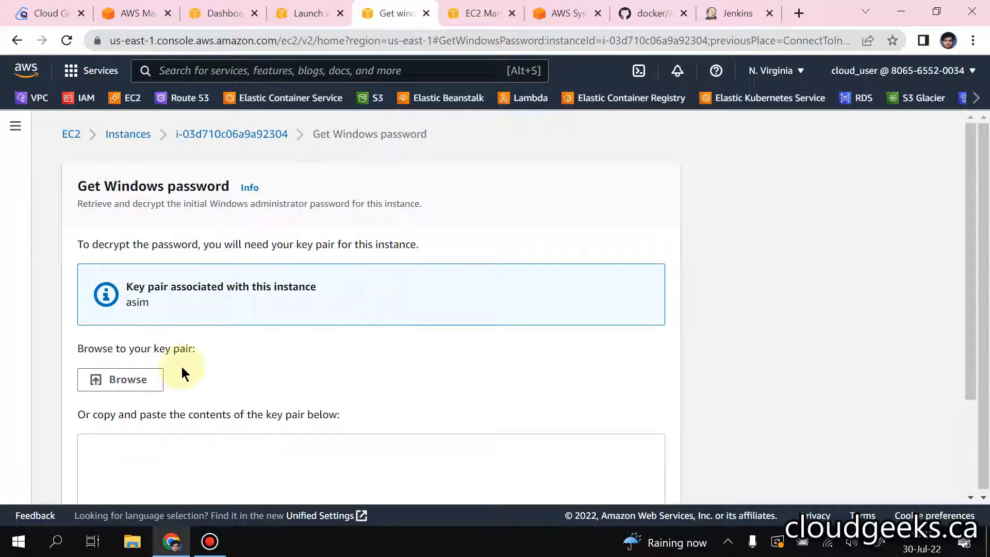
pyautogui.click(150, 378)
pyautogui.click(176, 244)
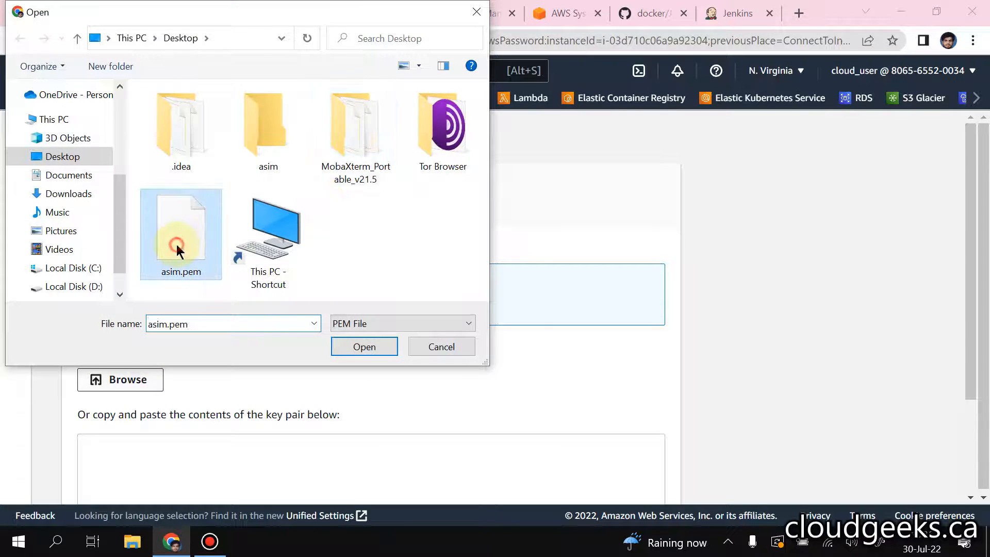
pyautogui.doubleClick(176, 245)
pyautogui.scroll(-3, 447, 263)
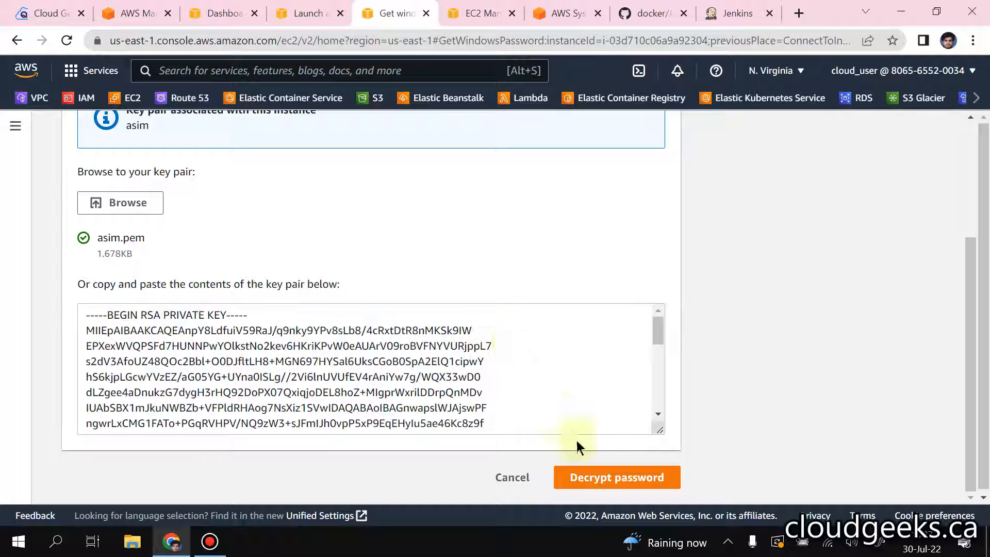
pyautogui.click(593, 475)
# Step: Copy the decrypted Windows administrator password, minimise the browser and open Notepad++
pyautogui.scroll(-5, 413, 402)
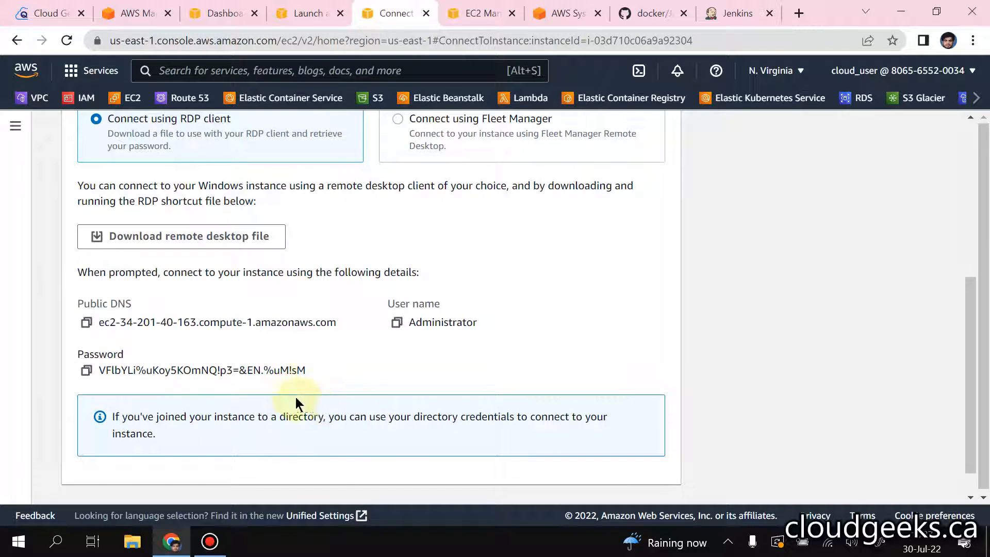
pyautogui.click(86, 370)
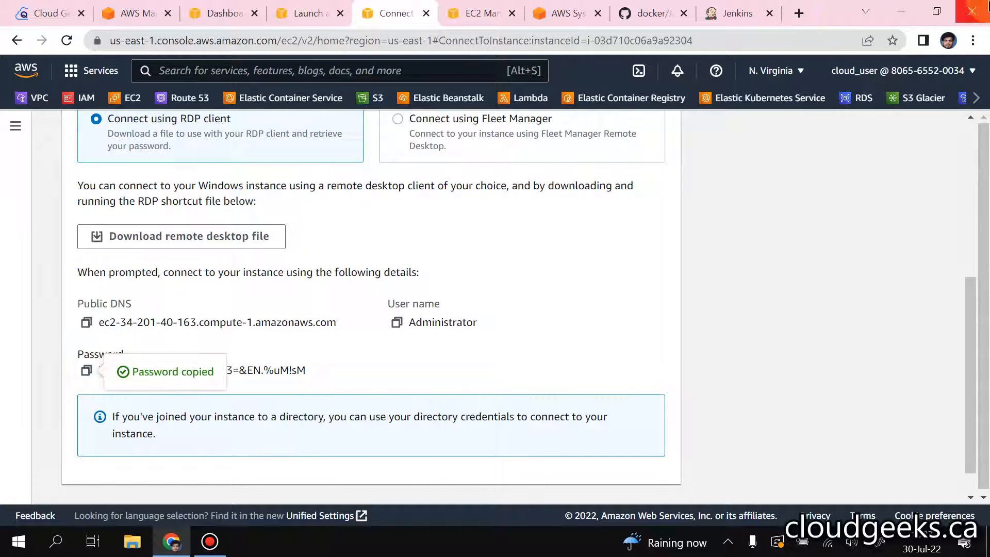
pyautogui.click(899, 10)
pyautogui.rightClick(723, 88)
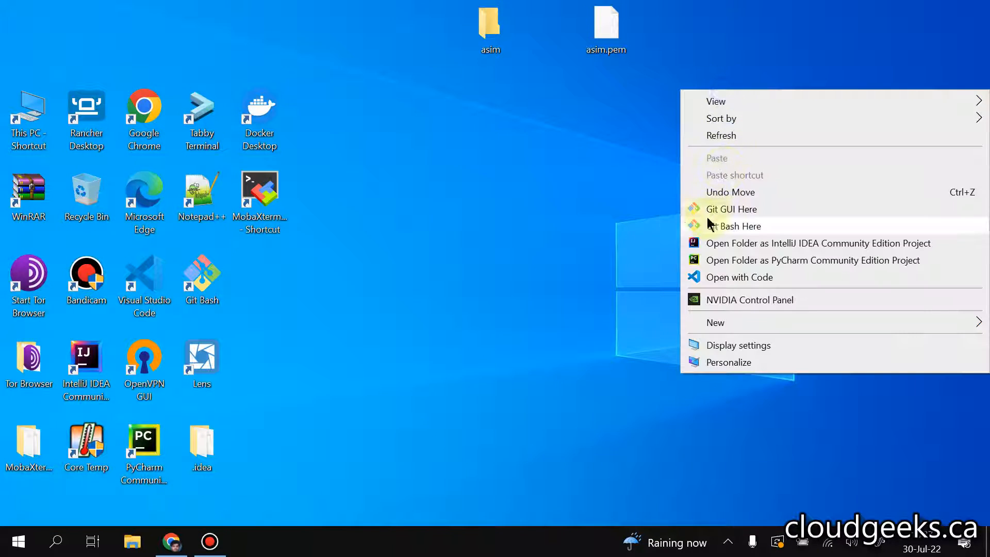
pyautogui.click(577, 137)
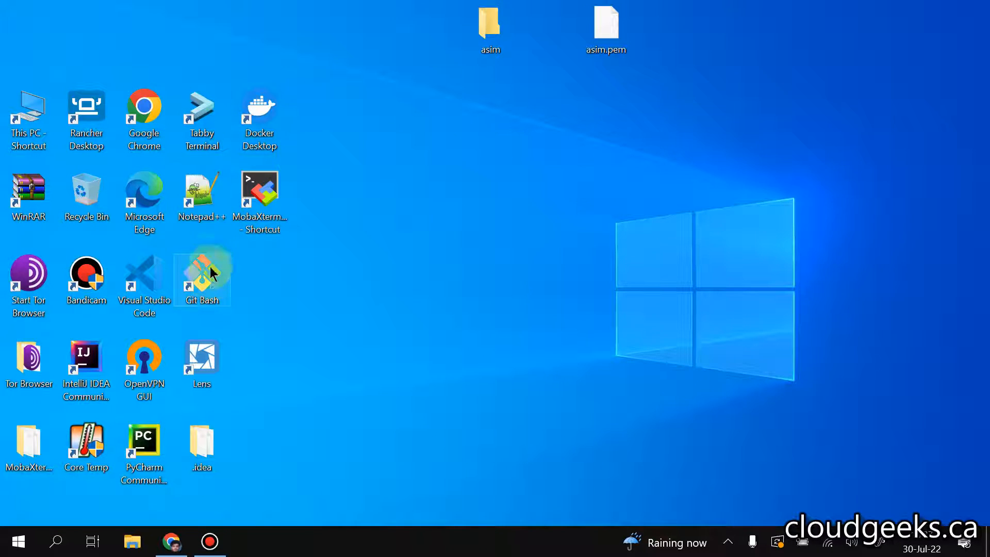
pyautogui.doubleClick(202, 193)
pyautogui.click(371, 164)
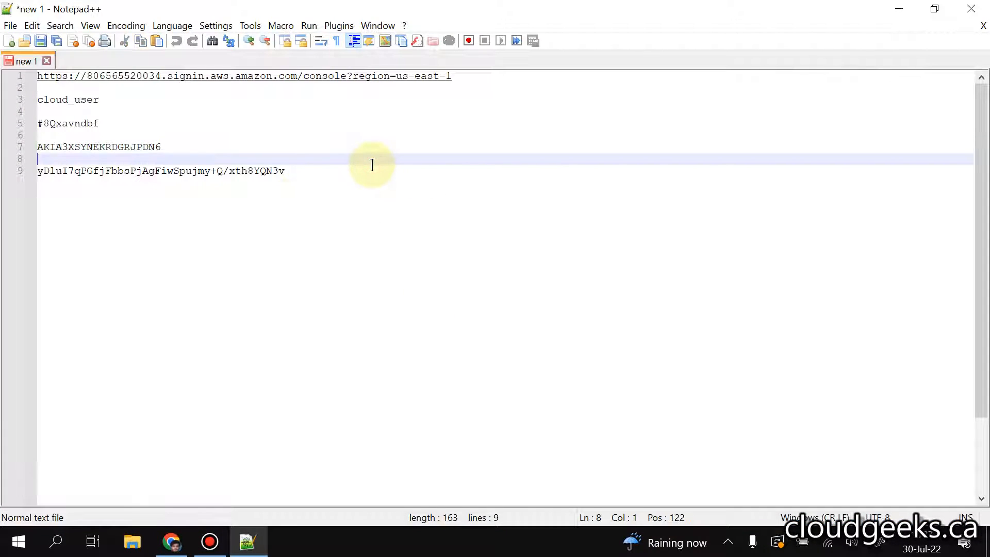
# Step: Paste the Windows administrator password into the notes, a few blank lines below the last entry
pyautogui.click(361, 170)
pyautogui.press('Return')
pyautogui.press('Return')
pyautogui.press('Return')
pyautogui.press('Return')
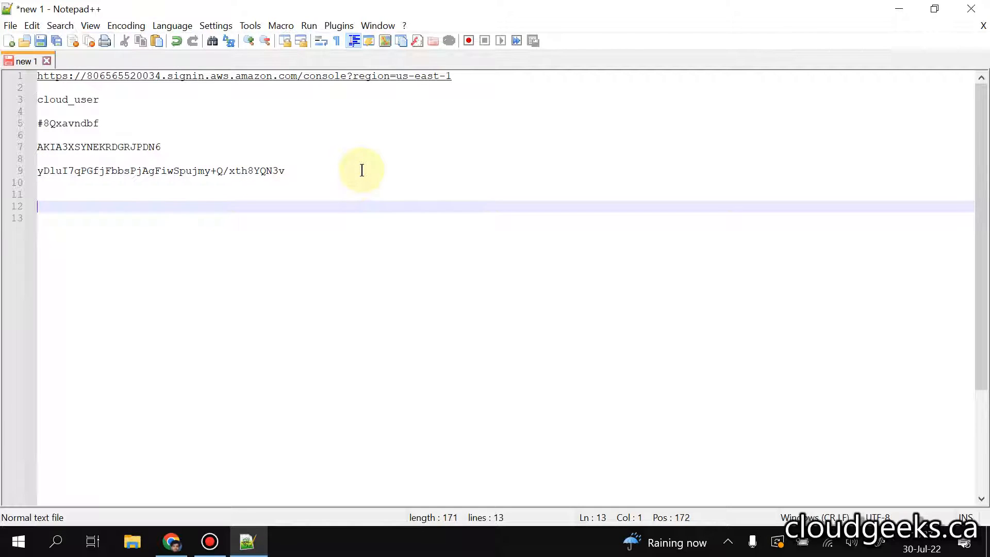
pyautogui.hotkey('ctrl', 'v')
pyautogui.click(133, 195)
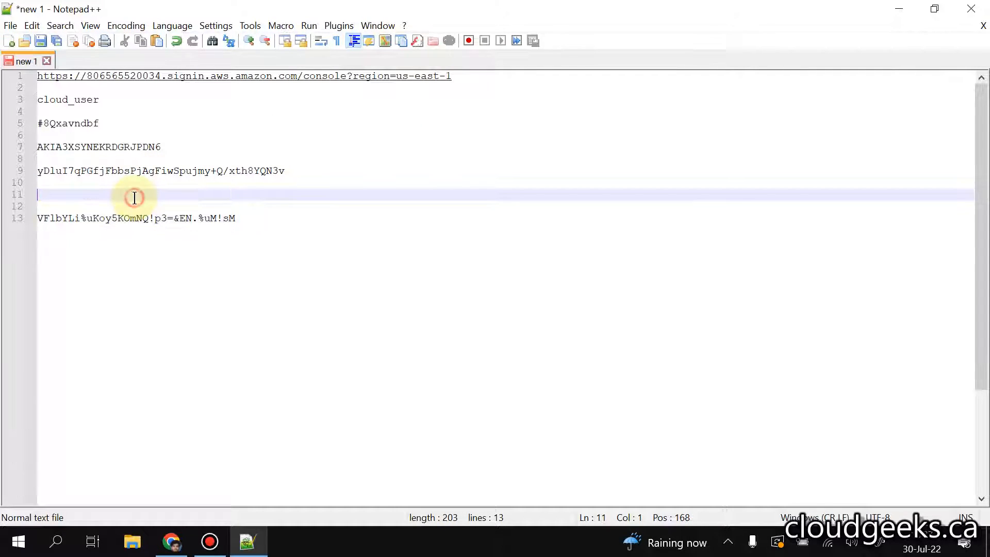
# Step: Switch back to Chrome, return to the EC2 instances list and copy windows2019's public IPv4 address
pyautogui.click(171, 541)
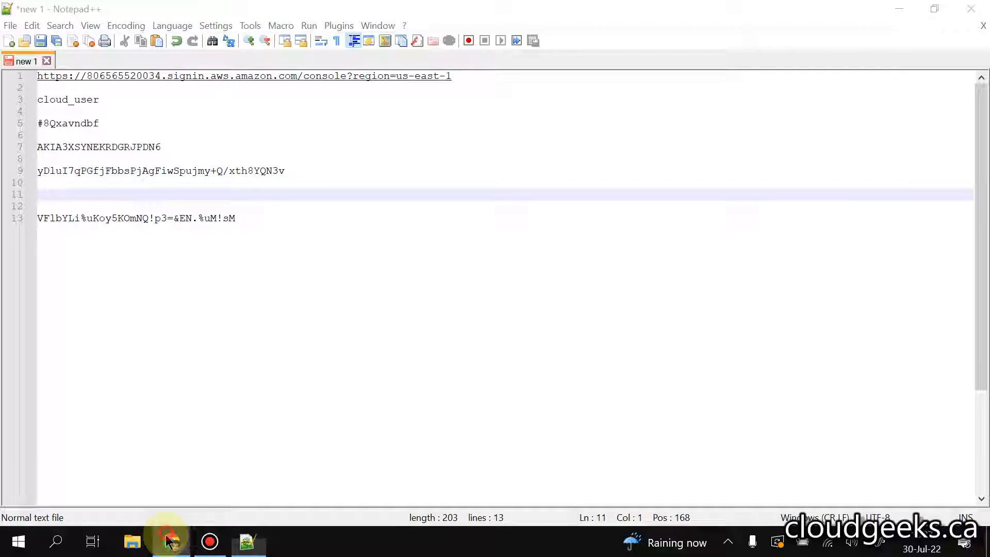
pyautogui.scroll(5, 435, 169)
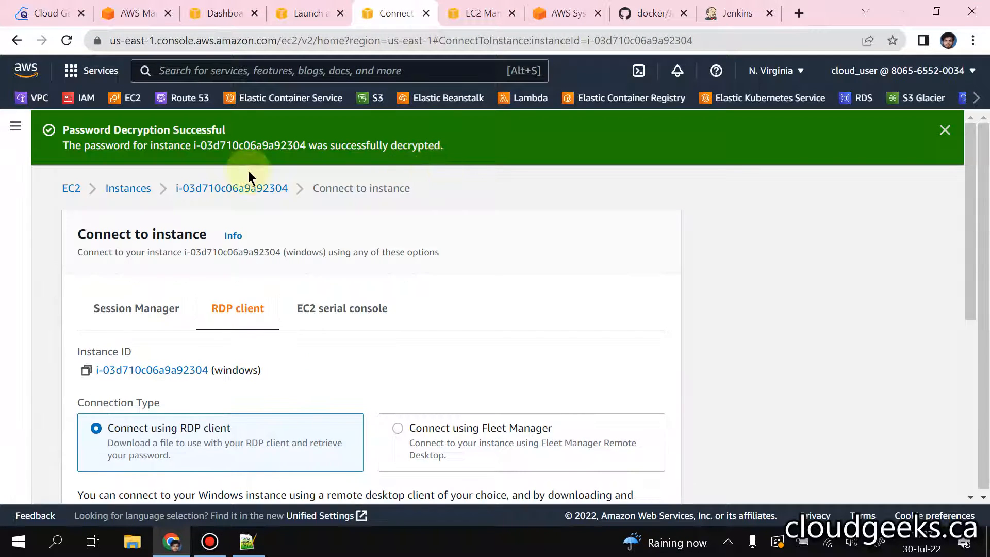
pyautogui.click(120, 188)
pyautogui.click(266, 210)
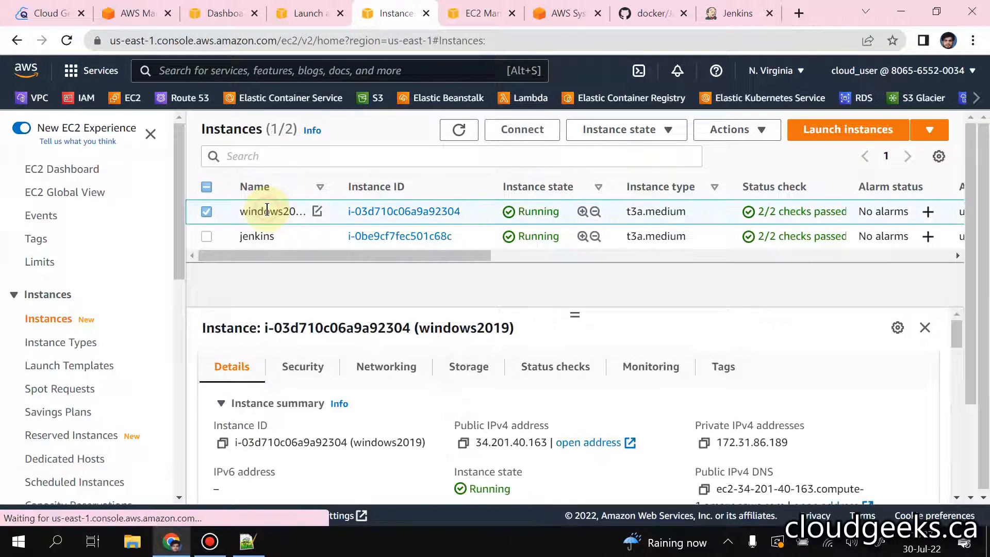
pyautogui.click(462, 442)
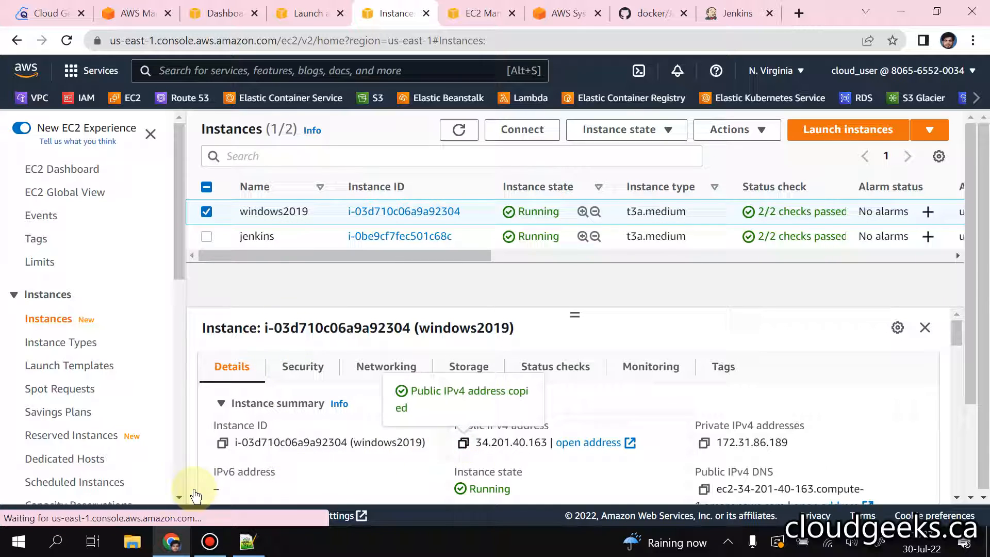
# Step: Open Remote Desktop Connection and start connecting to the computer 34.201.40.163
pyautogui.click(58, 541)
pyautogui.write('rdp')
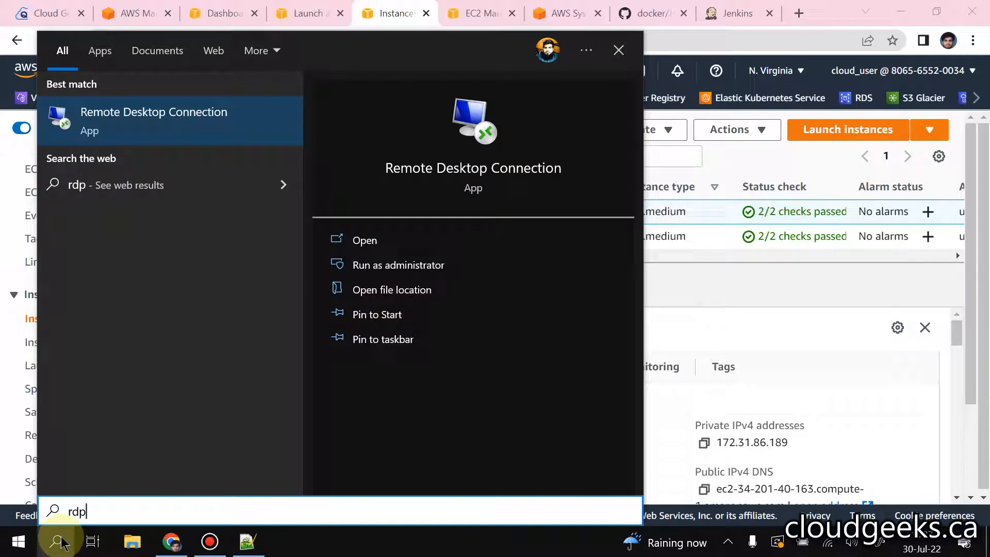
pyautogui.press('Return')
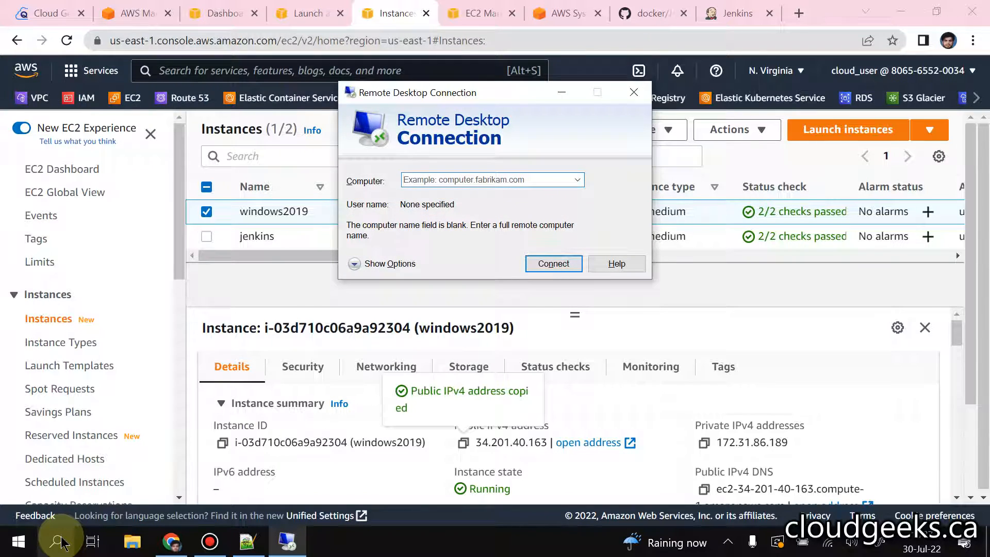
pyautogui.hotkey('ctrl', 'v')
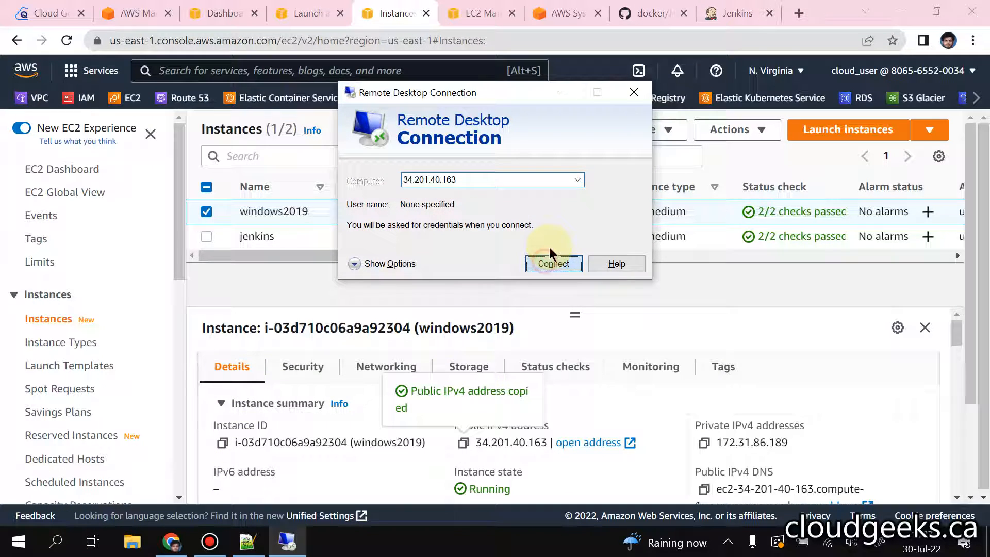
pyautogui.click(550, 260)
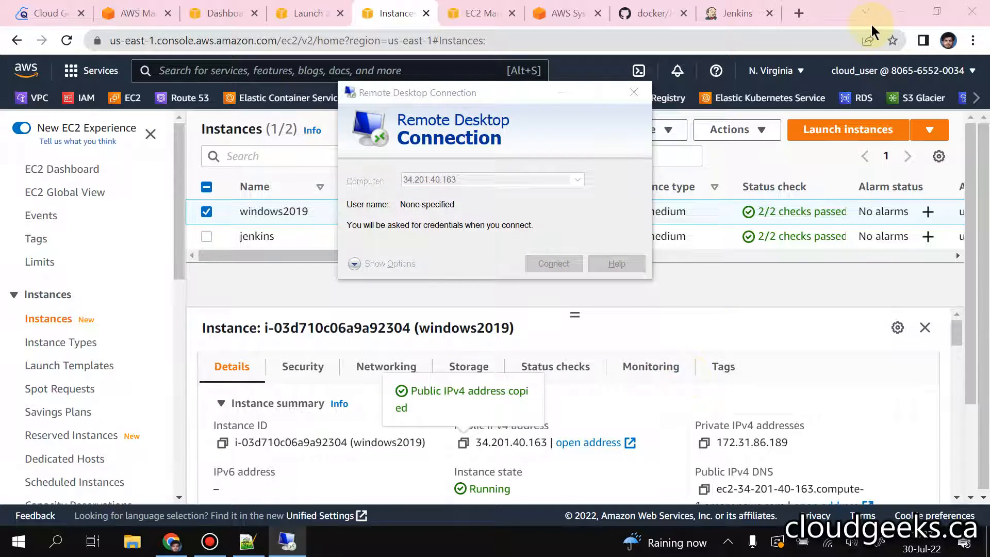
# Step: Open the RDP client connection details of the windows2019 instance in the EC2 console and copy its user name
pyautogui.click(477, 7)
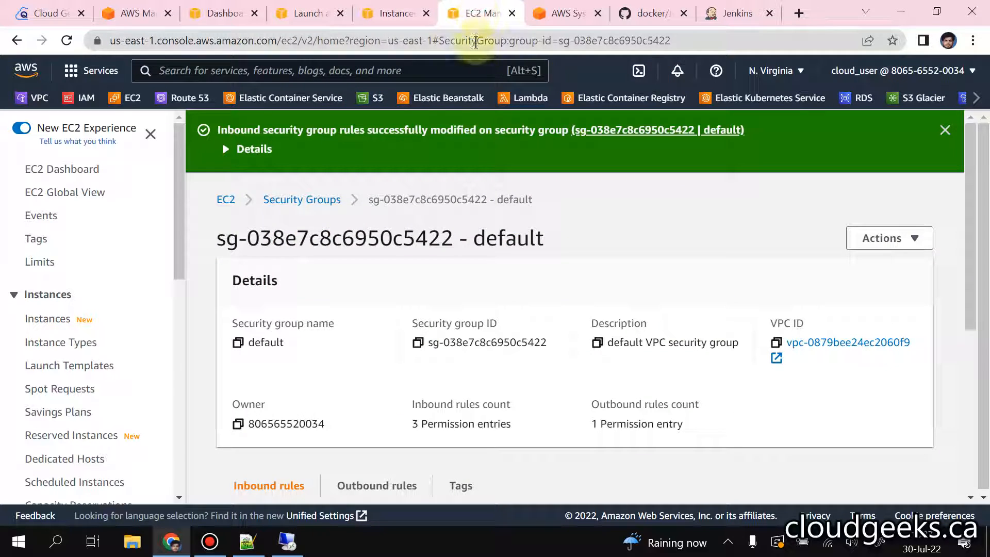
pyautogui.click(559, 10)
pyautogui.click(400, 6)
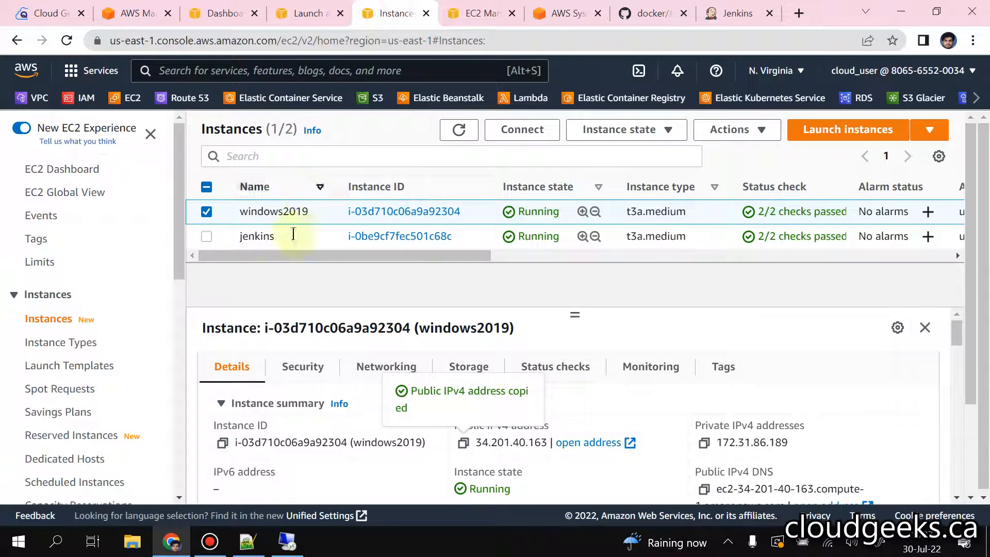
pyautogui.click(525, 129)
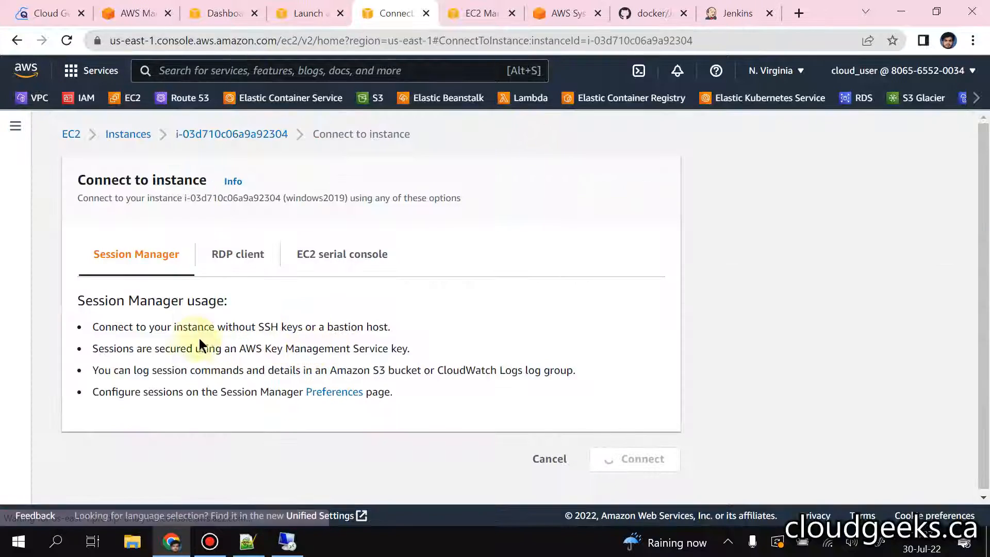
pyautogui.click(253, 261)
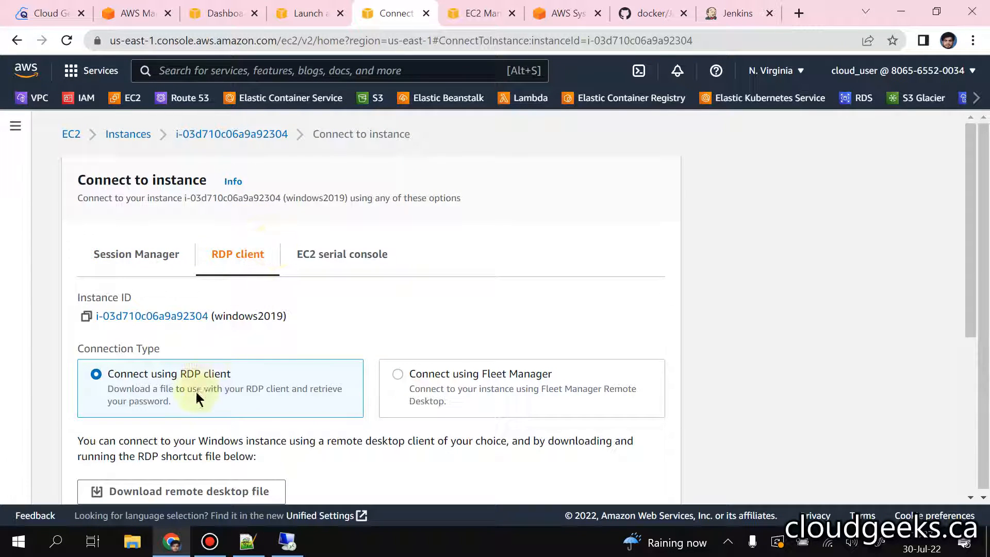
pyautogui.scroll(-4, 186, 407)
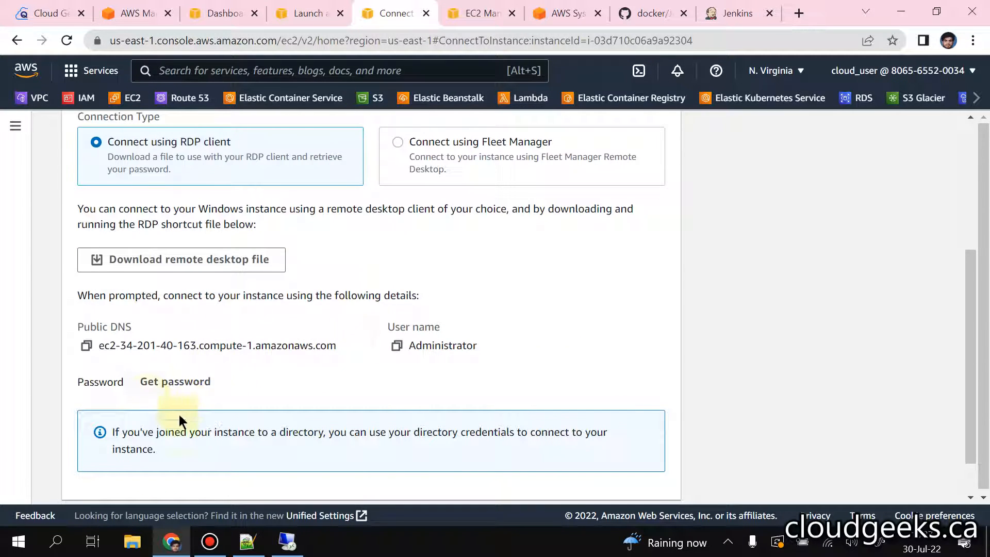
pyautogui.click(396, 345)
# Step: Return to the Remote Desktop credentials prompt and paste Administrator as the user name
pyautogui.click(287, 538)
pyautogui.hotkey('ctrl', 'v')
pyautogui.click(415, 199)
# Step: Switch to Notepad++ and copy the Windows administrator password from line 13 of the notes
pyautogui.click(248, 541)
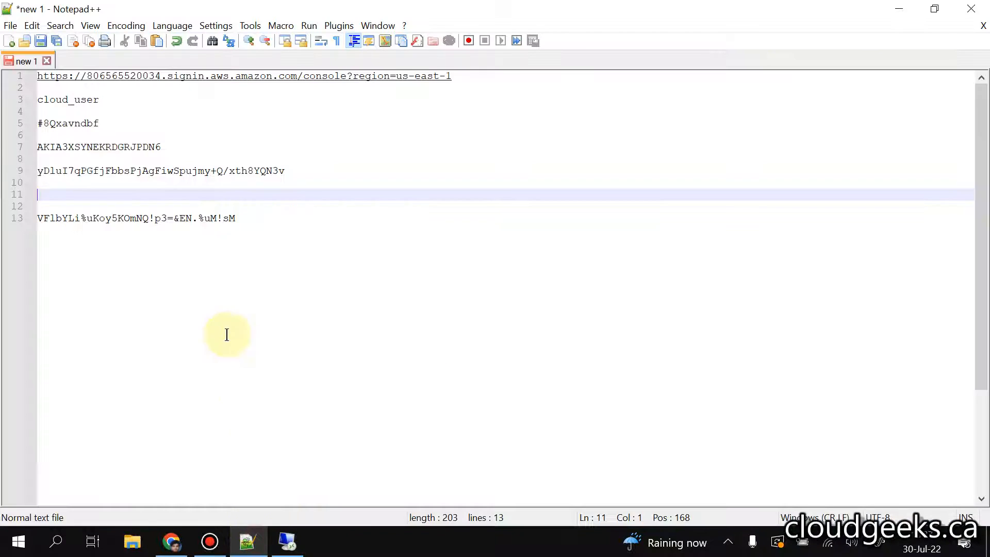
pyautogui.doubleClick(165, 225)
pyautogui.click(164, 221)
pyautogui.click(252, 220)
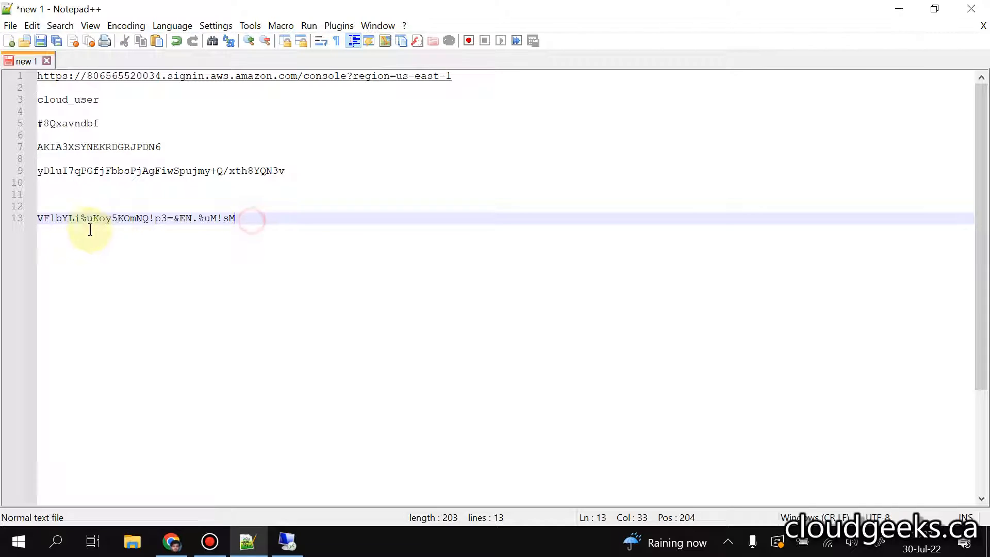
pyautogui.keyDown('shift'); pyautogui.click(41, 222); pyautogui.keyUp('shift')
pyautogui.rightClick(56, 221)
pyautogui.click(103, 238)
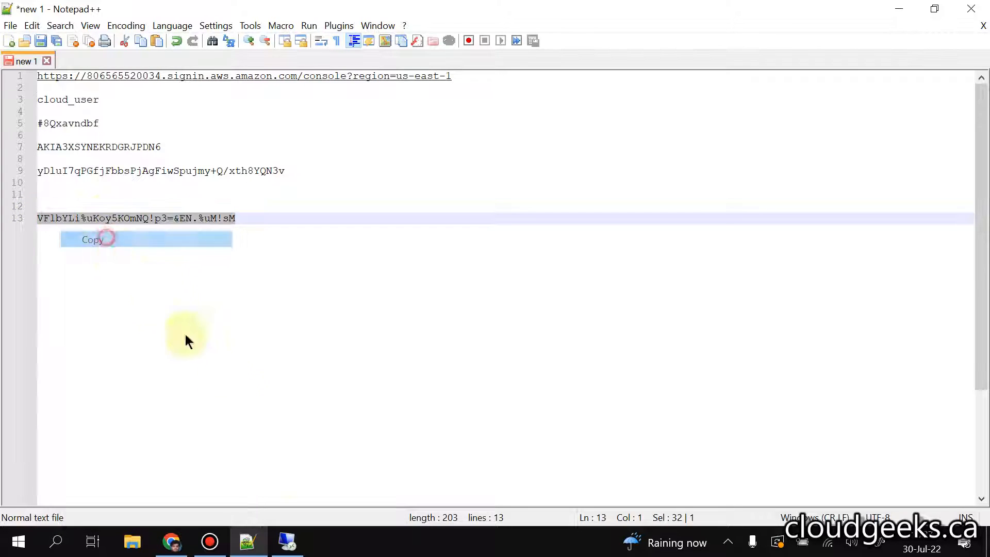
# Step: Paste the administrator password into the Remote Desktop credentials prompt, submit it and accept the certificate prompt to connect
pyautogui.click(287, 541)
pyautogui.click(382, 192)
pyautogui.hotkey('ctrl', 'v')
pyautogui.click(409, 272)
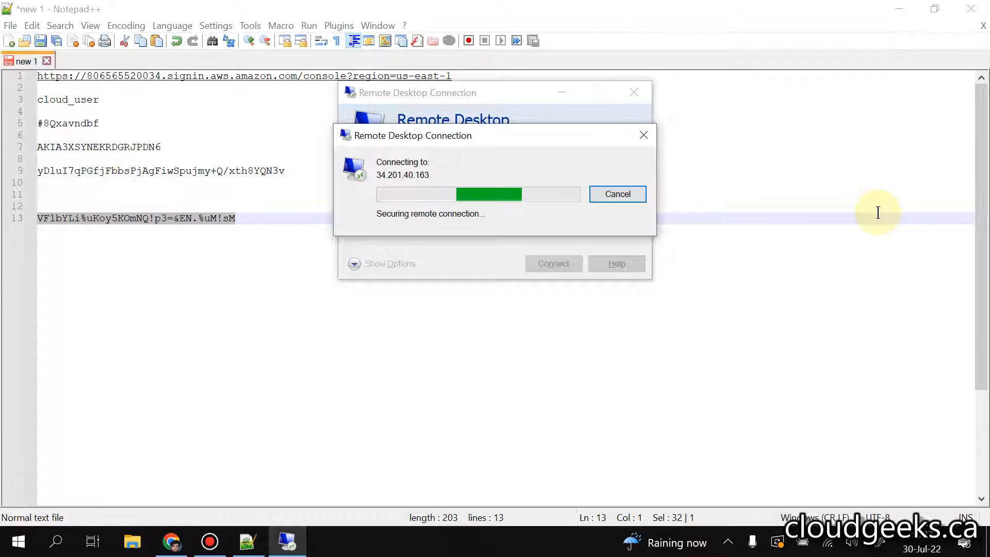
pyautogui.click(545, 318)
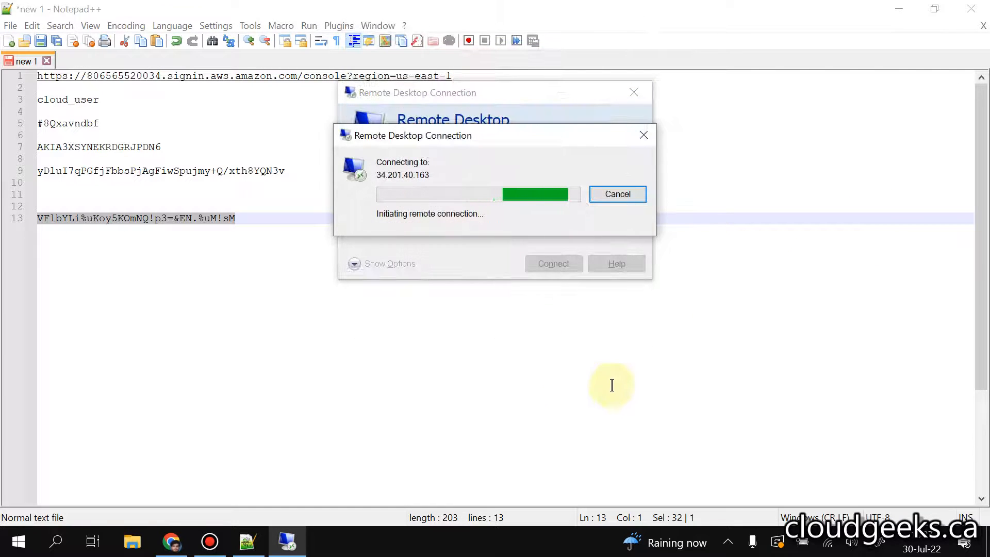
# Step: Minimise Notepad++ and the browser, then restore the full-screen remote session to a window, enlarge it and reposition it
pyautogui.click(897, 8)
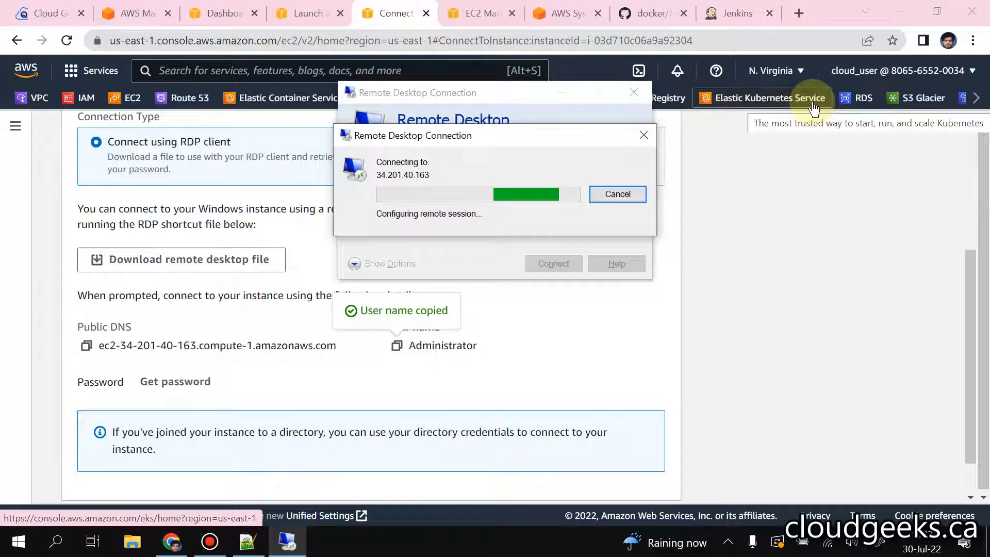
pyautogui.click(897, 10)
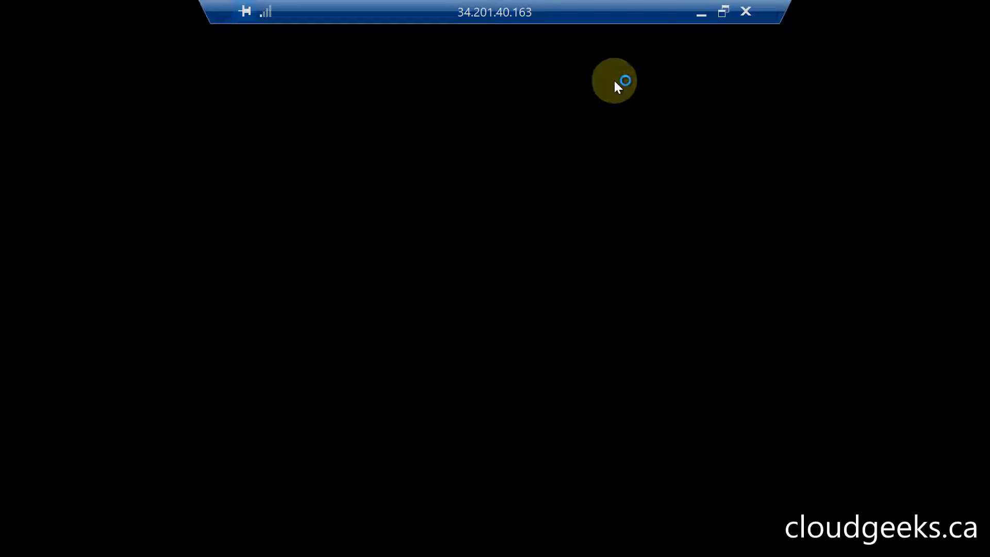
pyautogui.click(723, 11)
pyautogui.moveTo(297, 30); pyautogui.dragTo(446, 129)
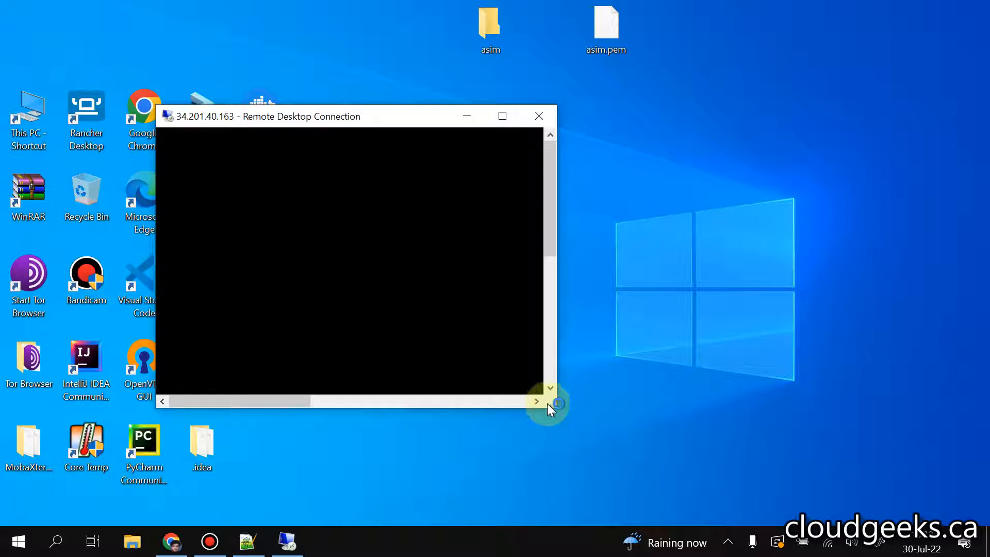
pyautogui.moveTo(555, 408); pyautogui.dragTo(932, 475)
pyautogui.moveTo(460, 116); pyautogui.dragTo(407, 115)
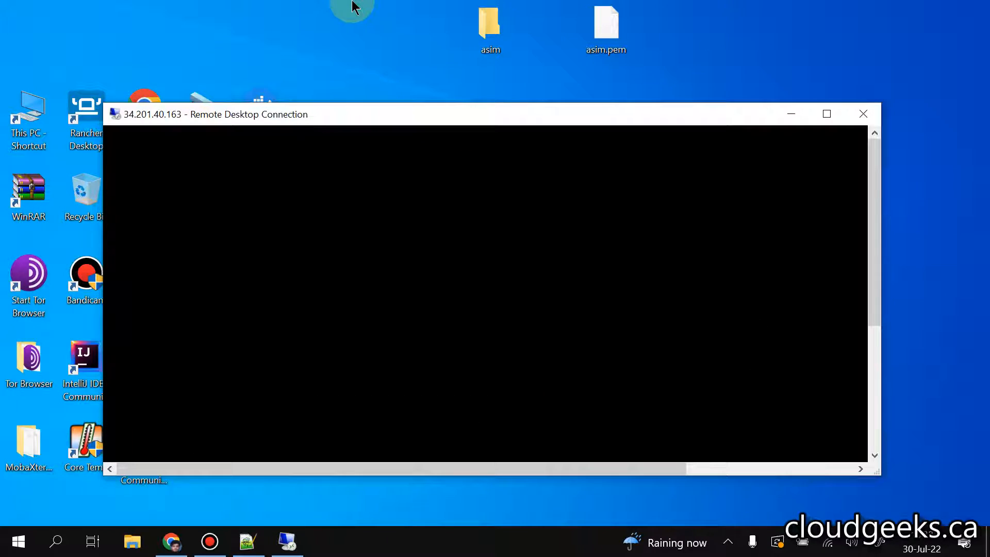
pyautogui.moveTo(351, 5)
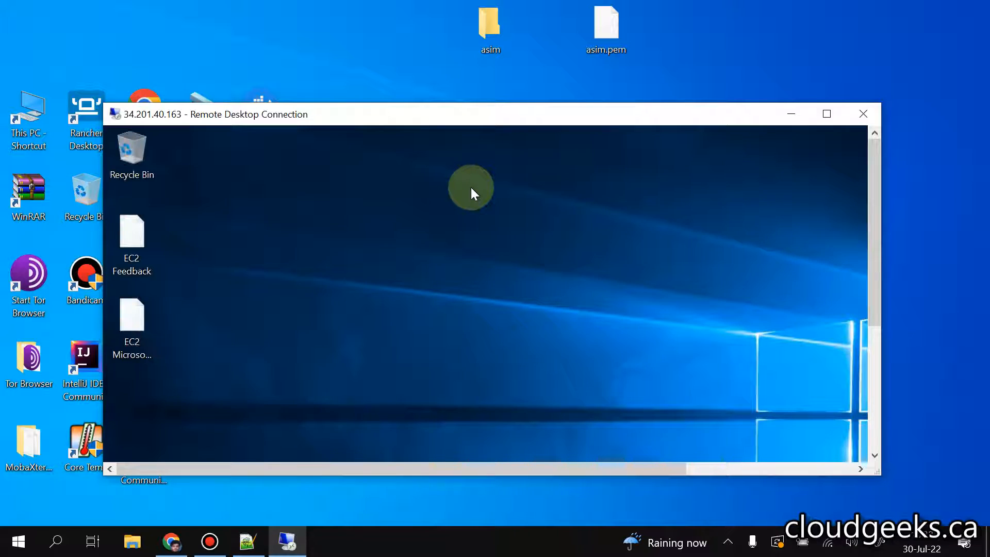
# Step: Create a text document on the remote Windows desktop, name it with the owner's first name and adjust its position
pyautogui.rightClick(461, 330)
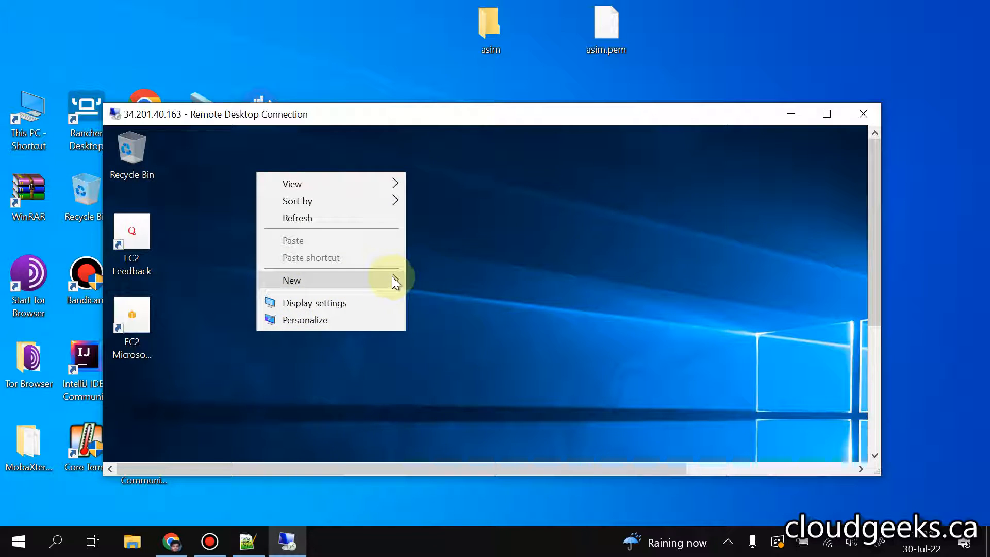
pyautogui.moveTo(393, 280)
pyautogui.click(446, 373)
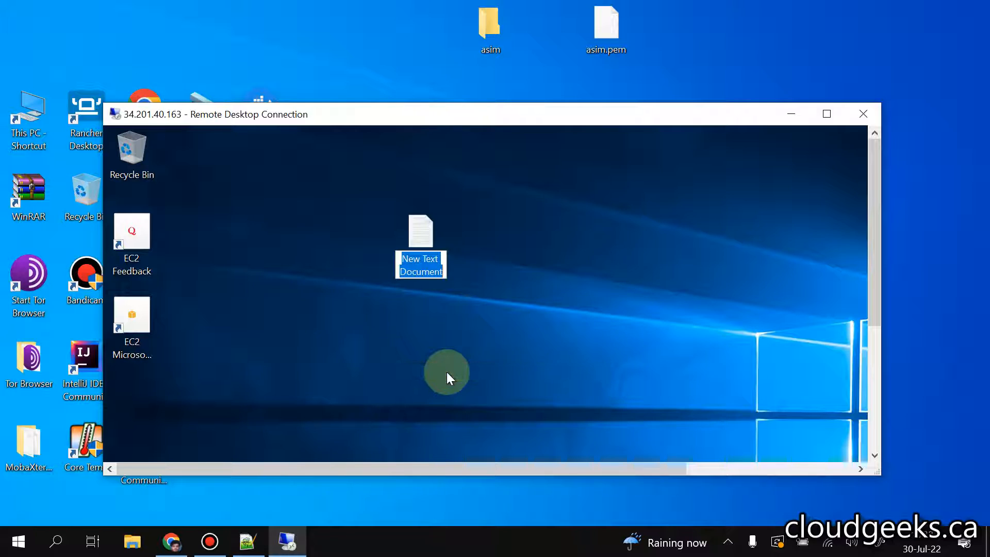
pyautogui.write('asim')
pyautogui.press('Return')
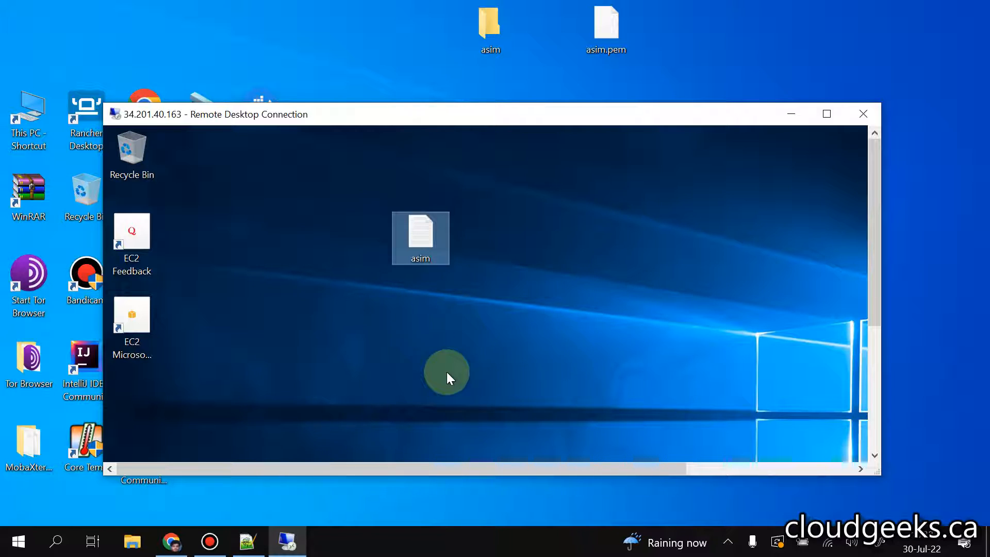
pyautogui.moveTo(440, 190); pyautogui.dragTo(440, 193)
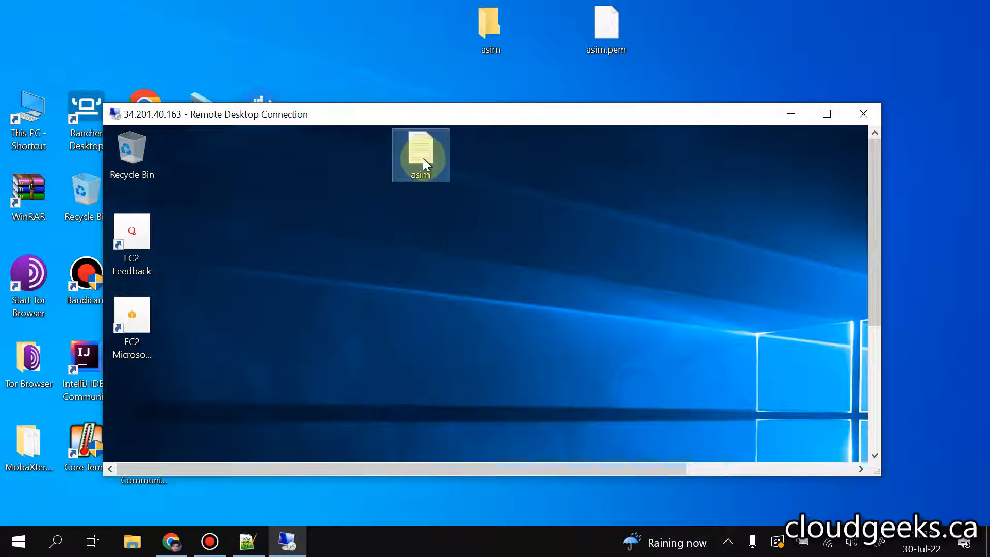
pyautogui.moveTo(429, 150); pyautogui.dragTo(434, 196)
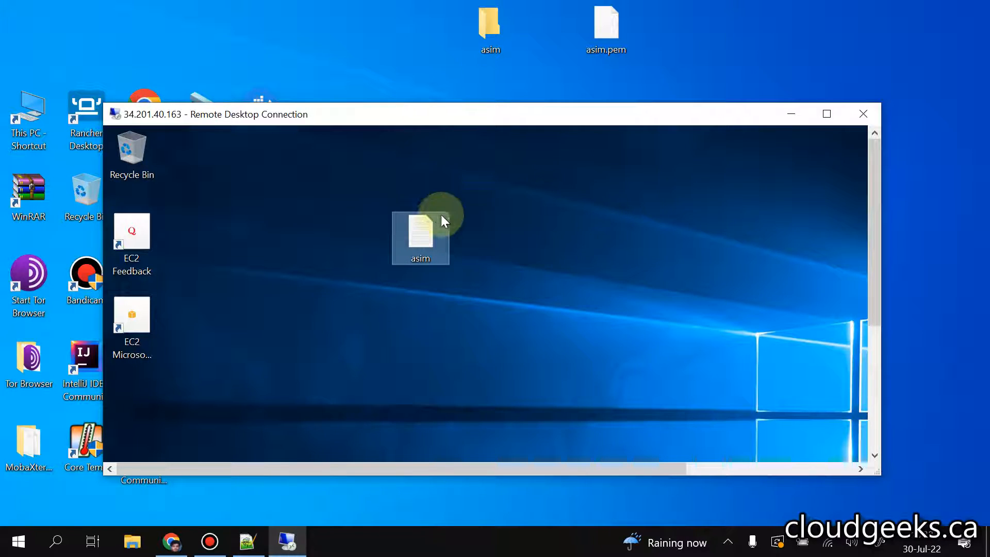
# Step: Open the new text document's properties on the remote desktop and copy its location path, C:\Users\Administrator\Desktop
pyautogui.rightClick(434, 255)
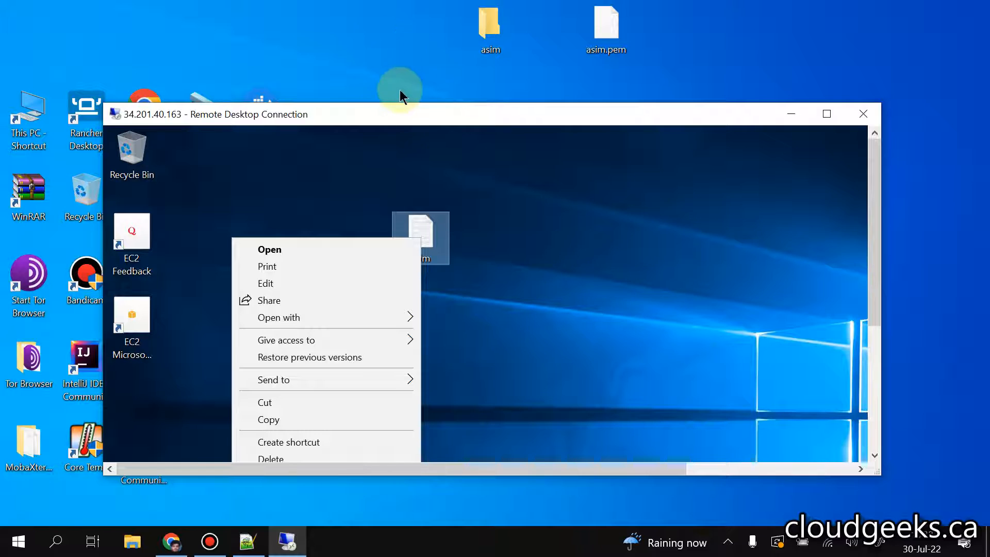
pyautogui.moveTo(401, 105); pyautogui.dragTo(409, 57)
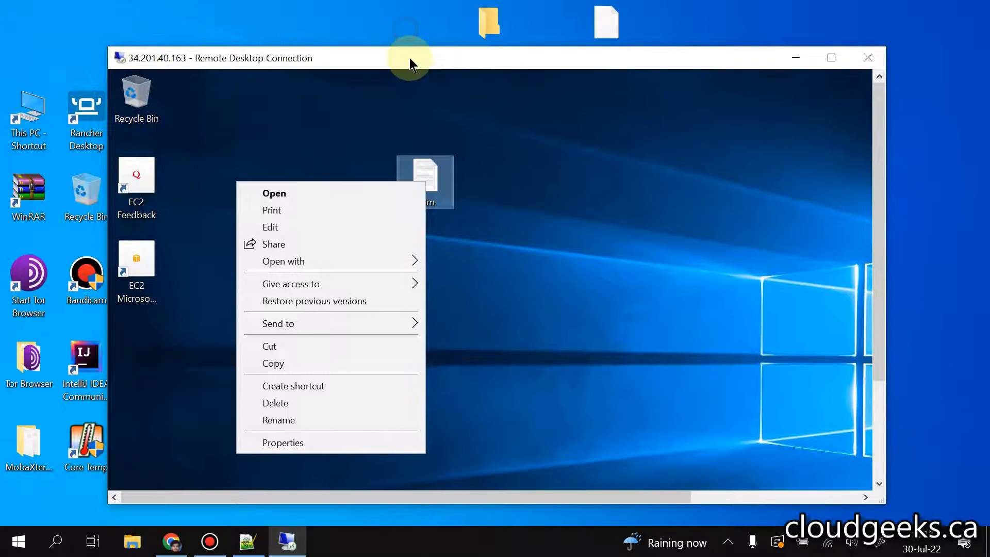
pyautogui.click(341, 442)
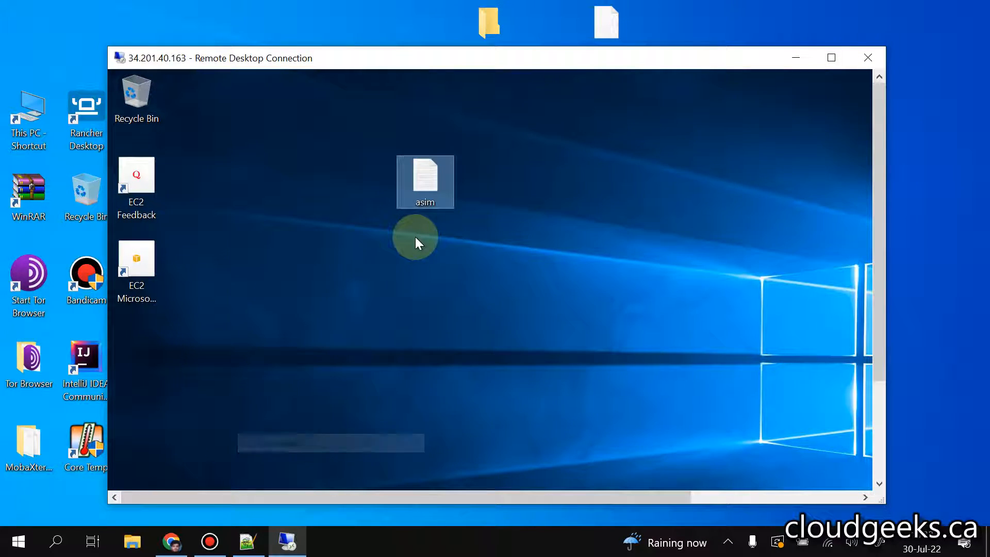
pyautogui.moveTo(623, 333); pyautogui.dragTo(489, 332)
pyautogui.rightClick(521, 335)
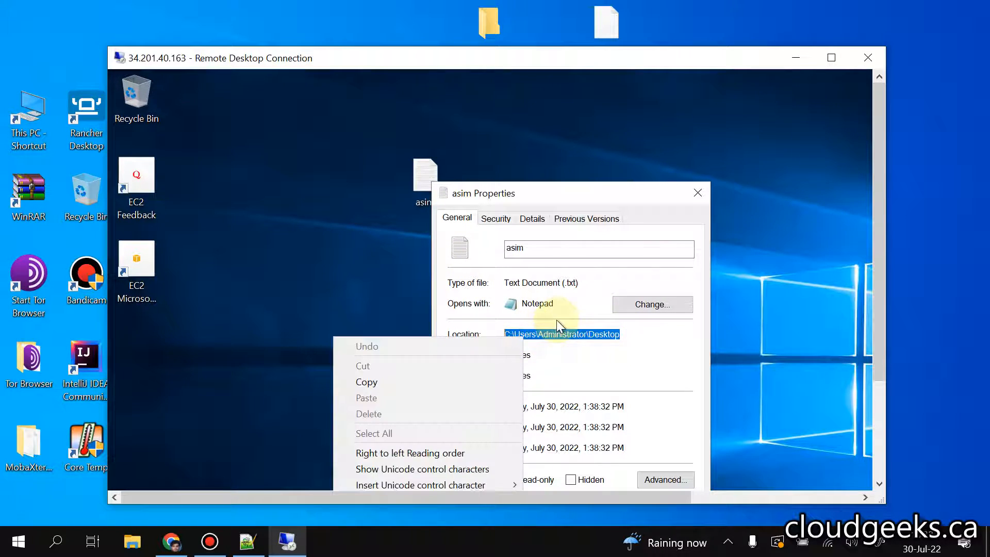
pyautogui.click(387, 381)
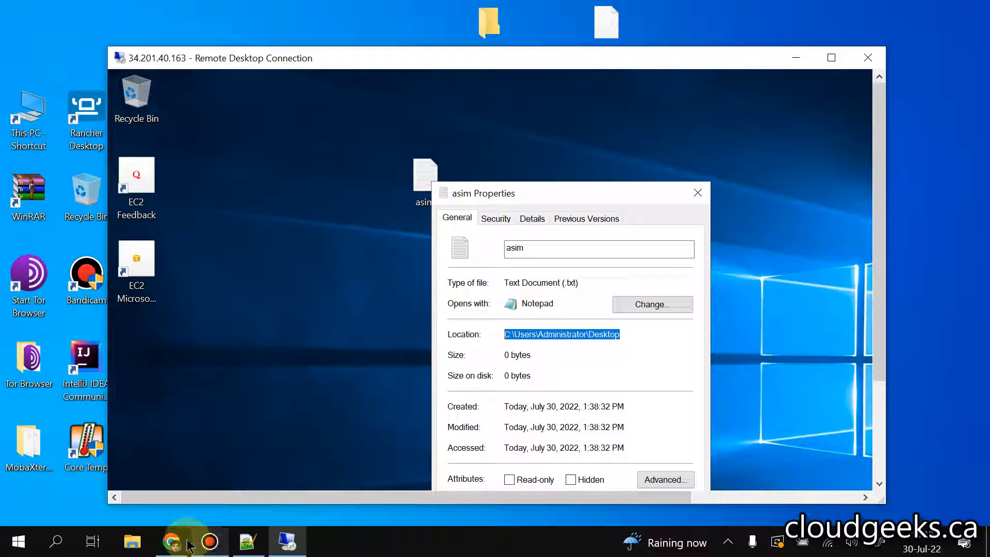
# Step: Switch to the Jenkins node form in Chrome, set the remote root directory to C:\Users\Administrator\Desktop and the label to win
pyautogui.moveTo(191, 545); pyautogui.dragTo(287, 537)
pyautogui.click(287, 538)
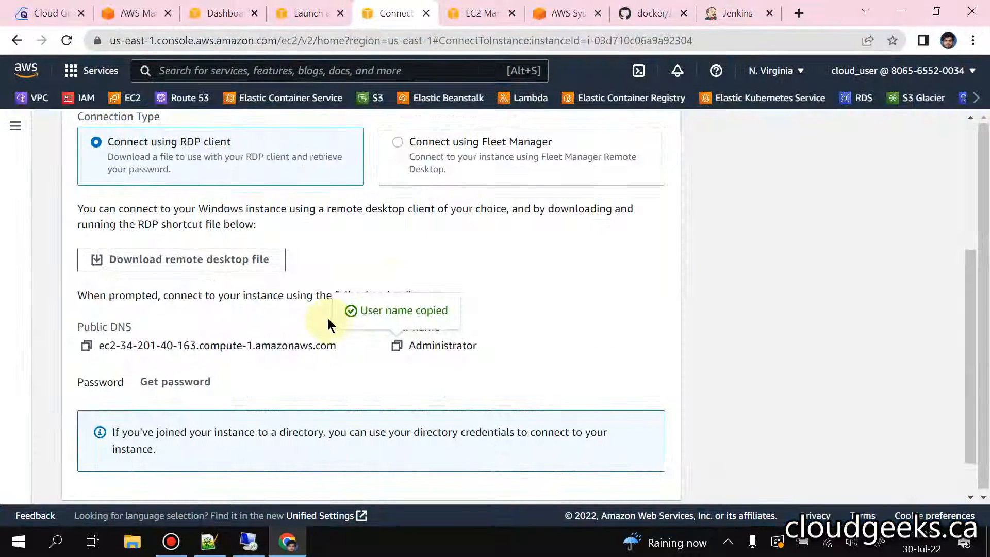
pyautogui.click(646, 13)
pyautogui.click(714, 13)
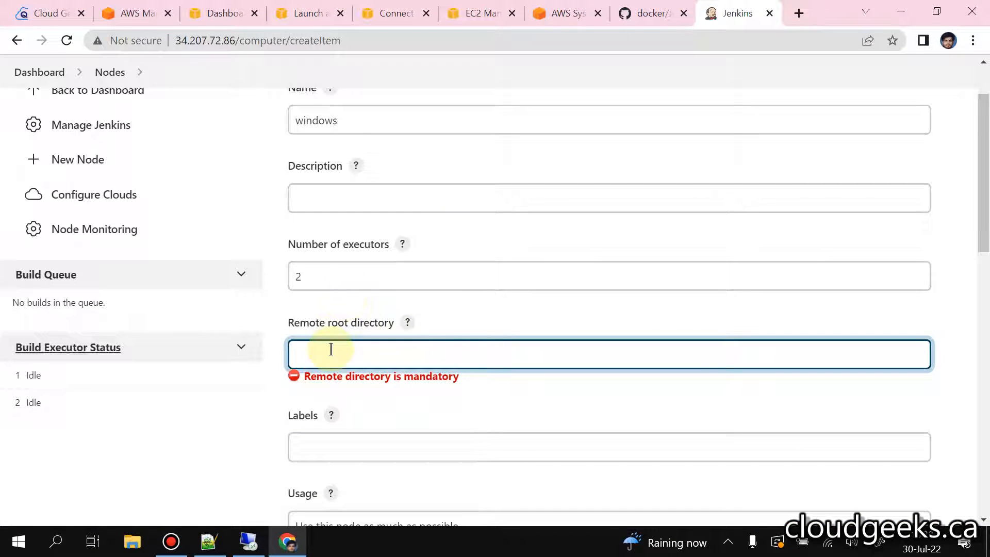
pyautogui.hotkey('ctrl', 'v')
pyautogui.click(432, 407)
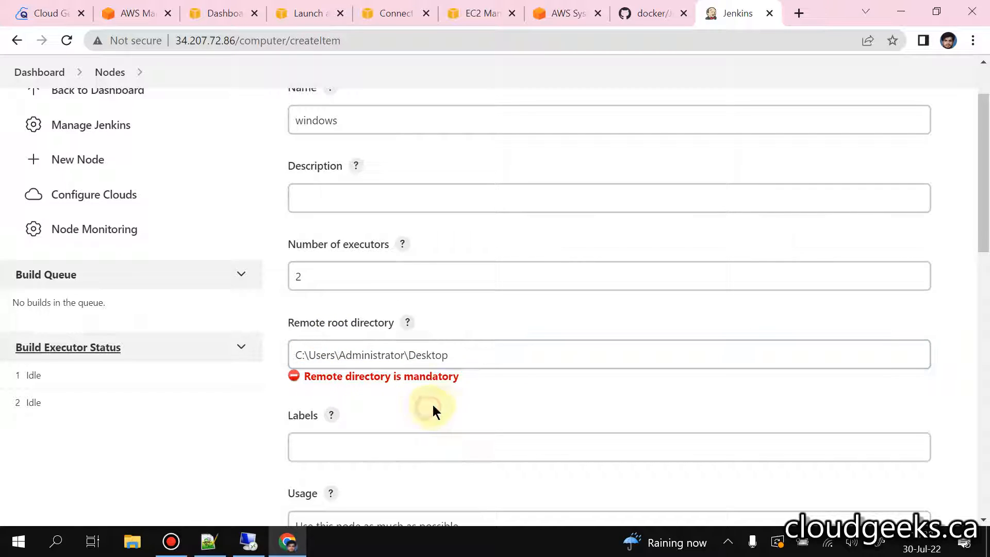
pyautogui.scroll(-2, 473, 306)
pyautogui.click(404, 360)
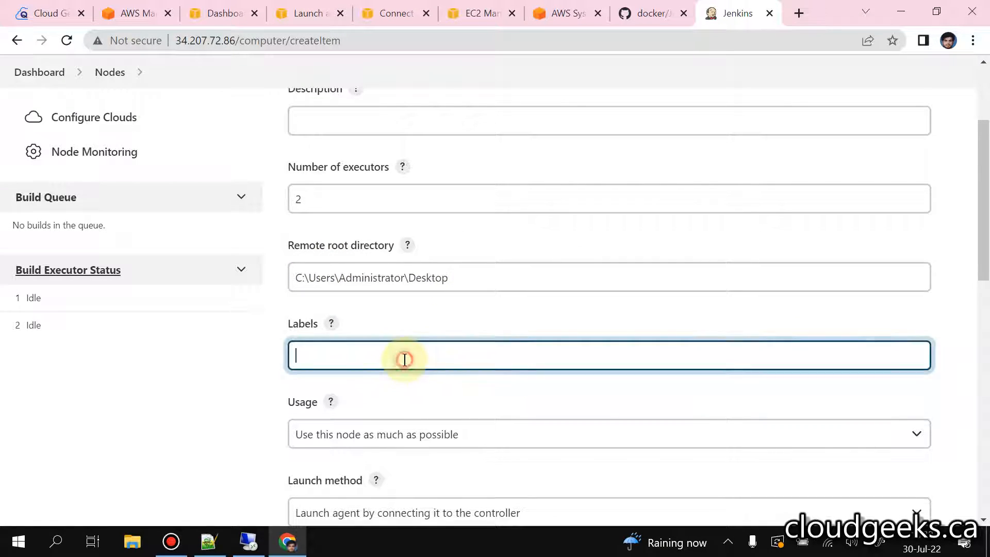
pyautogui.write('win')
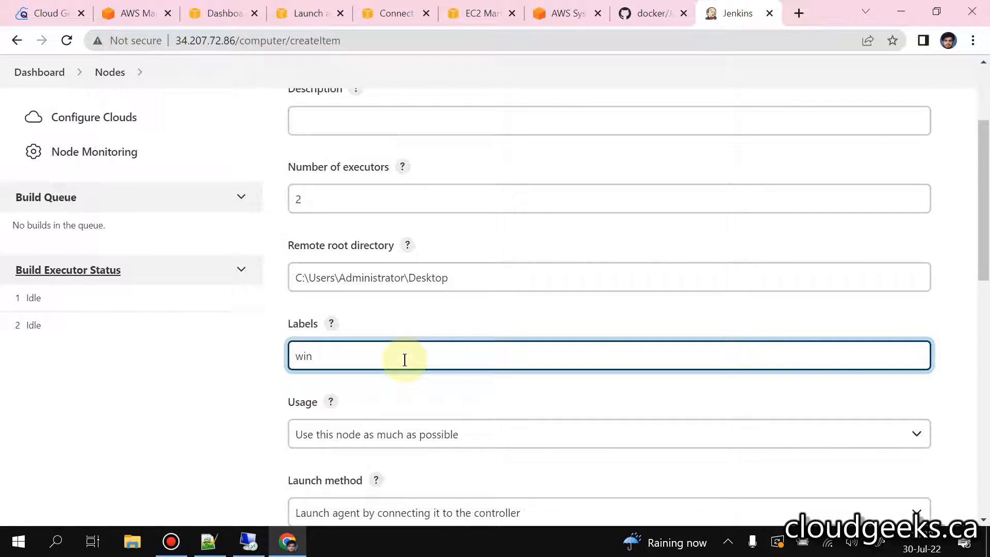
# Step: Save the new Jenkins node with its remaining default settings and open the windows agent's page
pyautogui.scroll(-3, 415, 245)
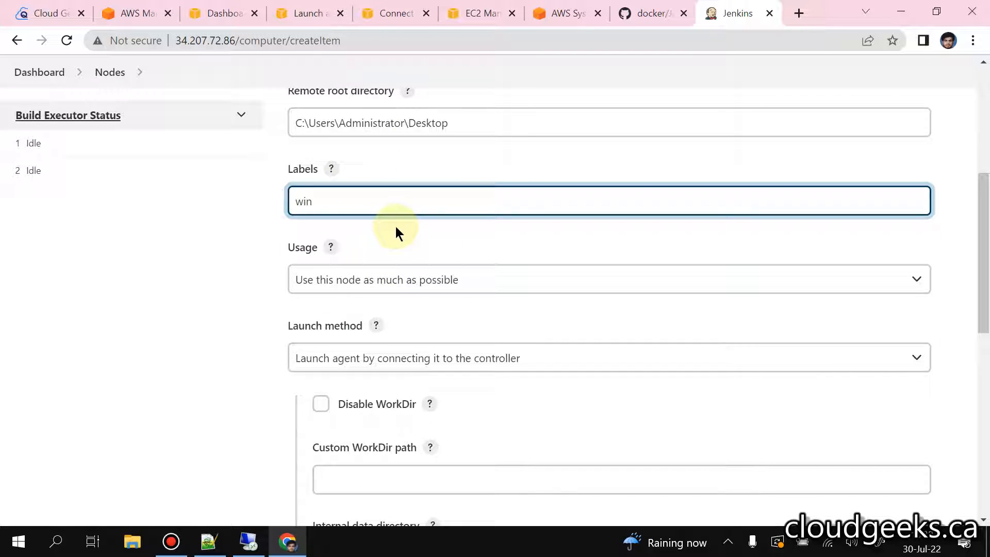
pyautogui.scroll(-9, 540, 305)
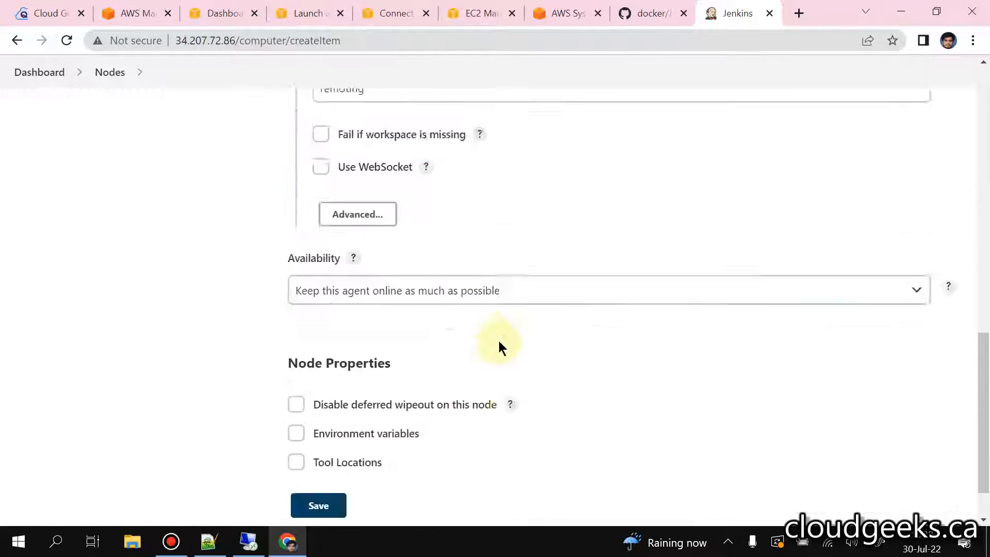
pyautogui.scroll(-1, 499, 341)
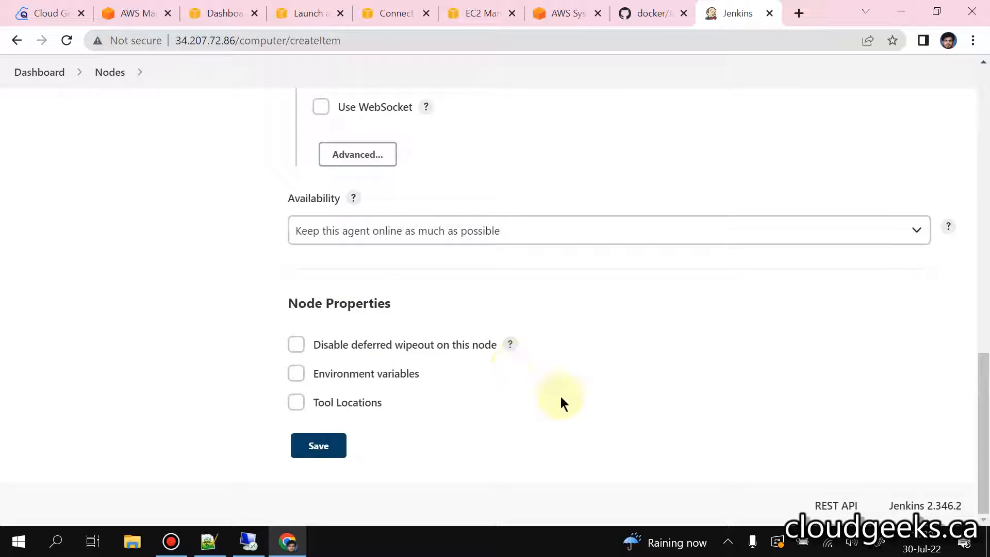
pyautogui.click(319, 446)
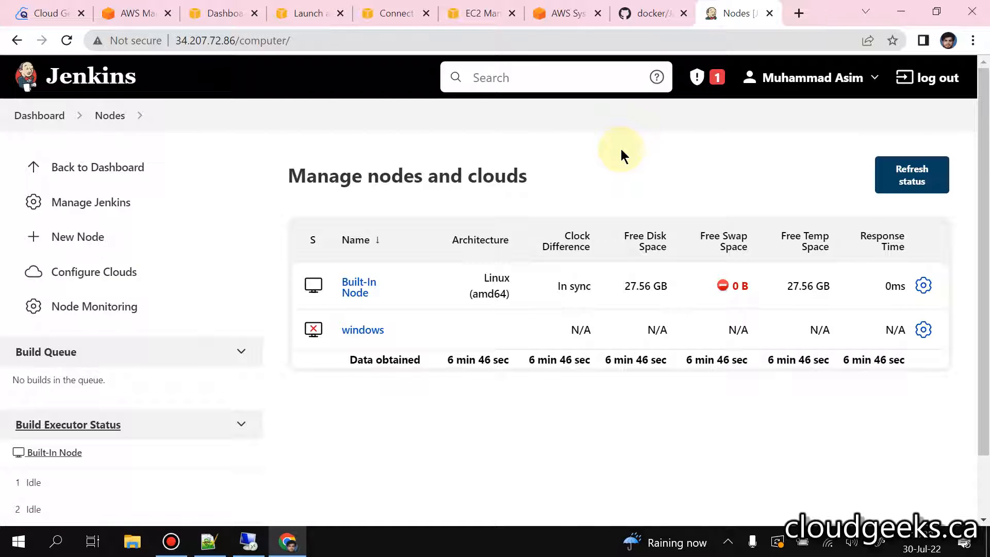
pyautogui.click(360, 329)
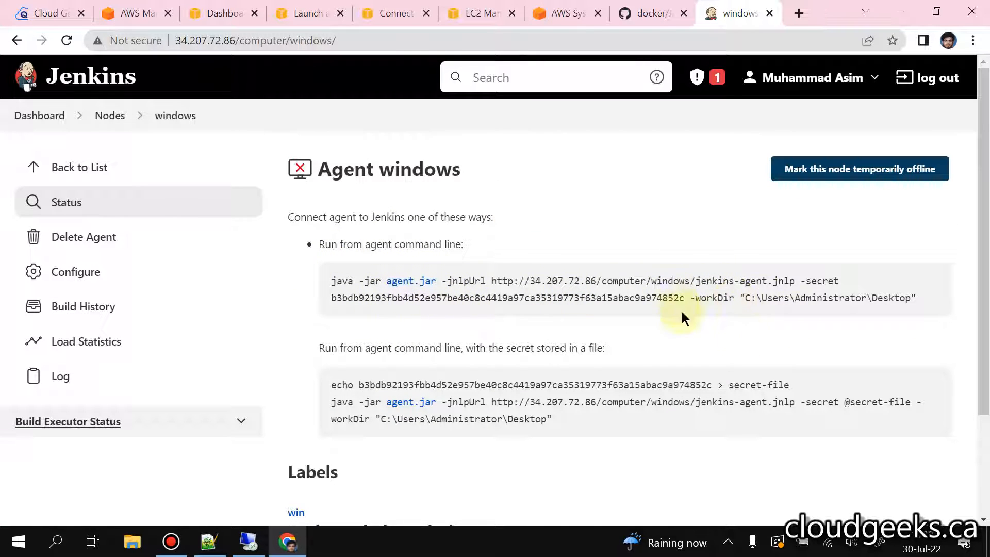
# Step: Switch to the Remote Desktop session and close the text document's properties
pyautogui.click(249, 541)
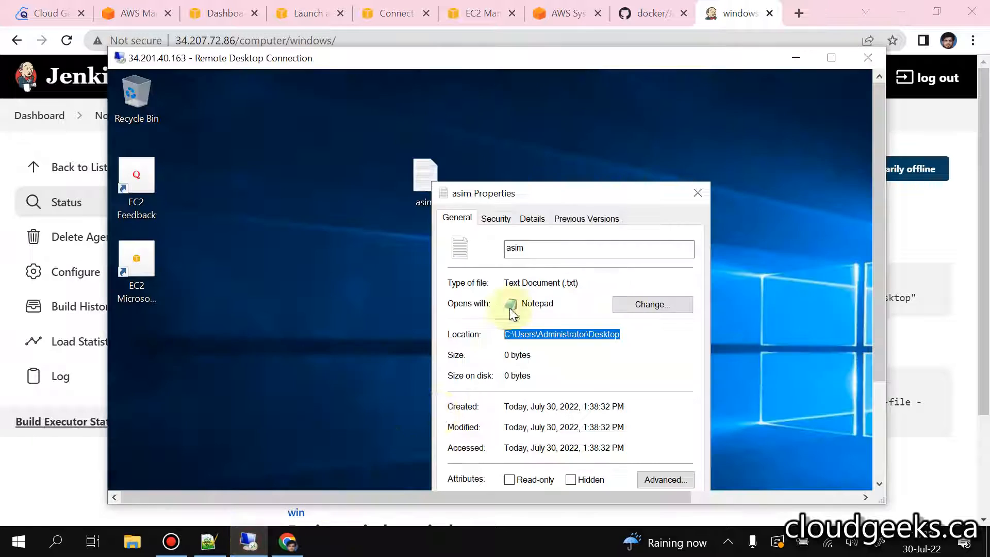
pyautogui.click(617, 150)
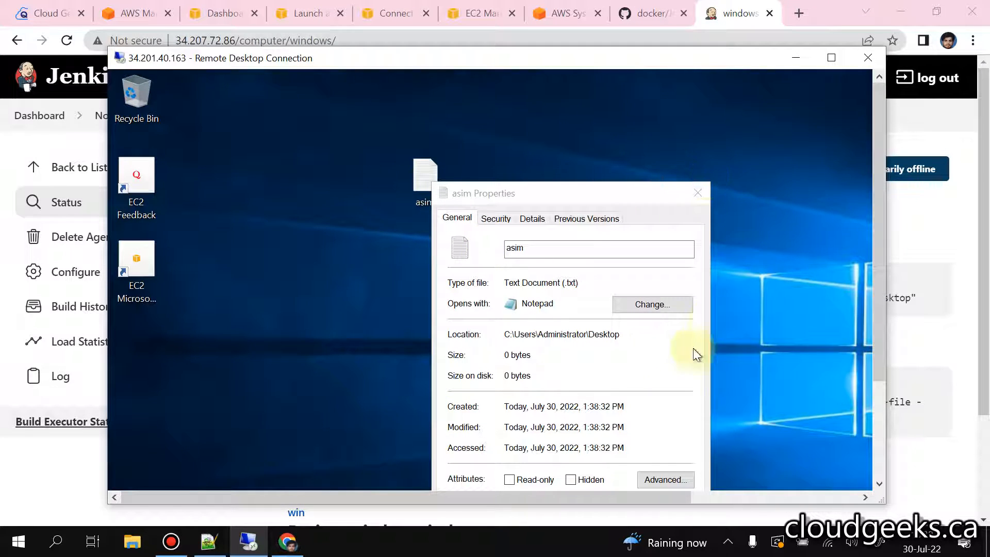
pyautogui.click(692, 194)
pyautogui.click(693, 193)
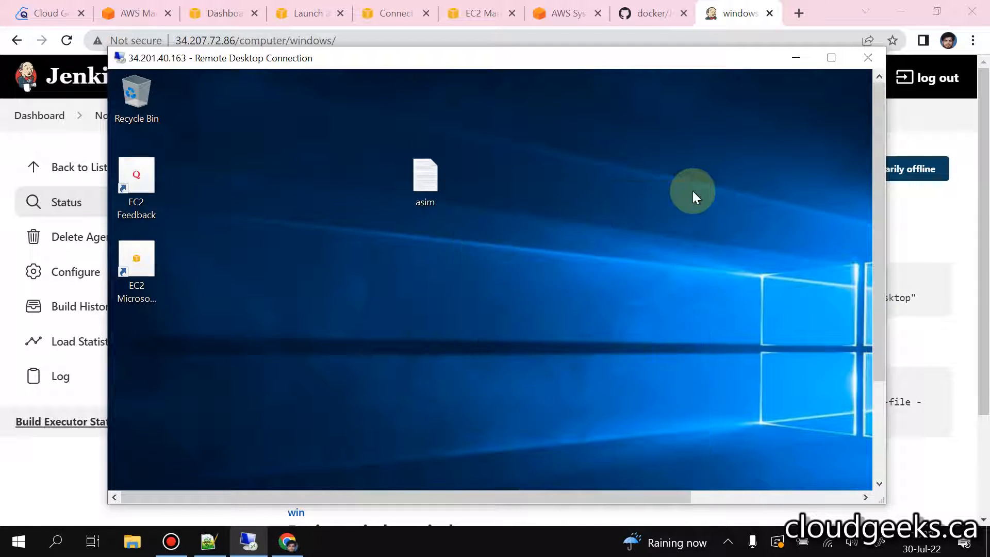
# Step: Search Google in a new Chrome tab for "windows instal choclaty" and use the corrected spelling "windows instal chocolatey"
pyautogui.click(810, 6)
pyautogui.click(808, 7)
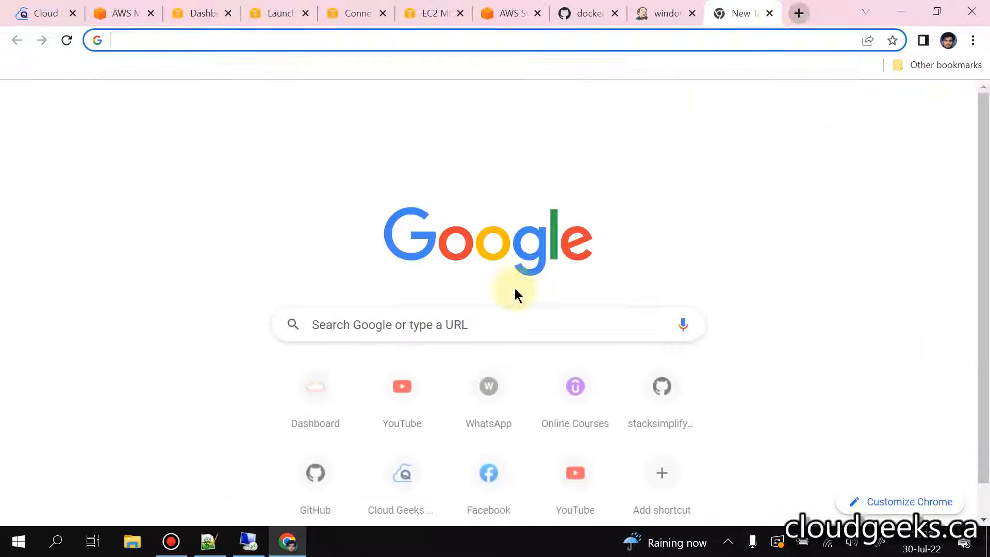
pyautogui.click(376, 327)
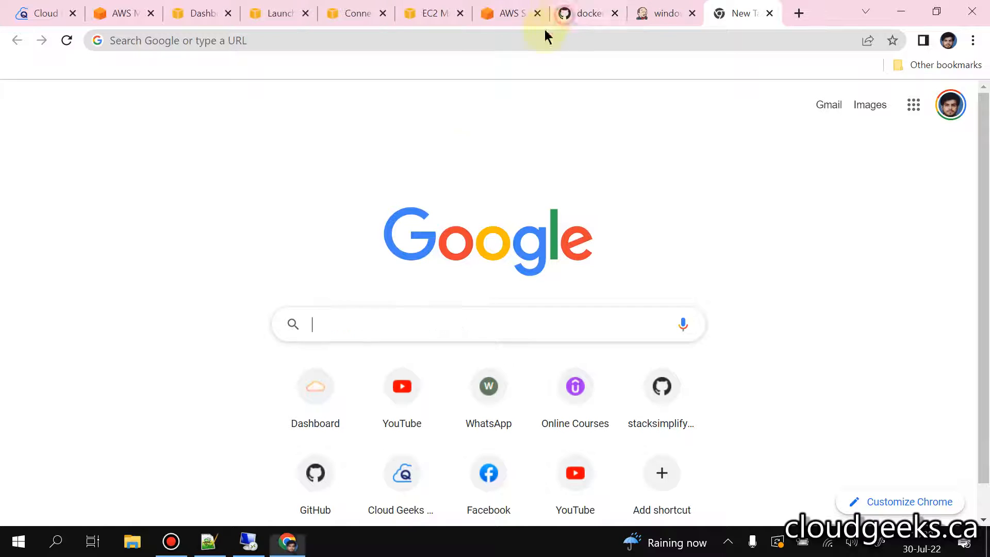
pyautogui.click(366, 324)
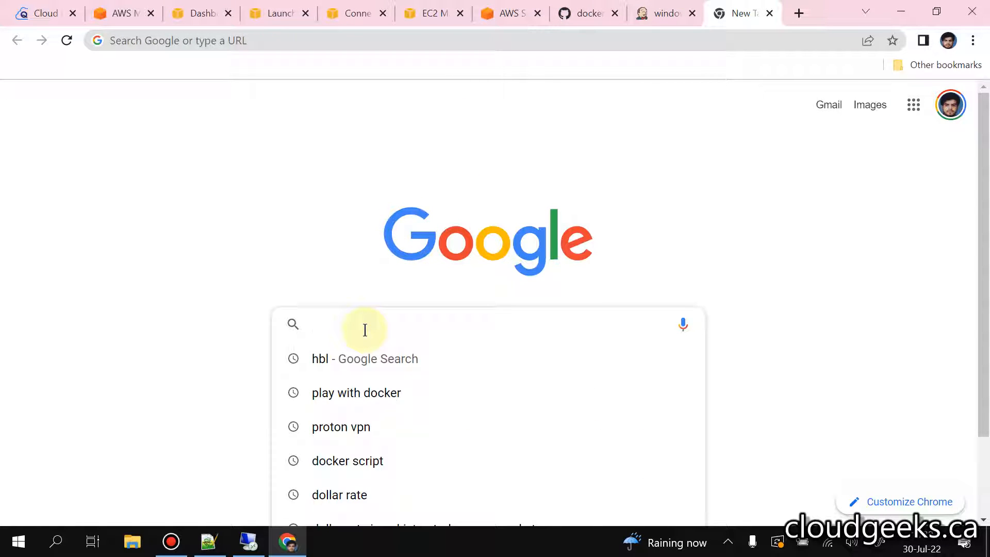
pyautogui.write('windowxs')
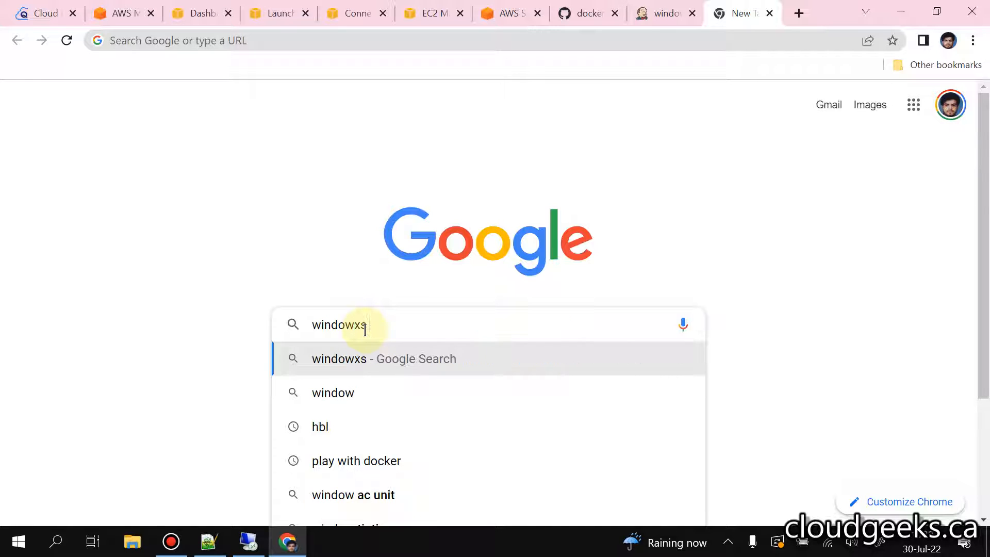
pyautogui.press('BackSpace')
pyautogui.press('BackSpace')
pyautogui.write('s ins')
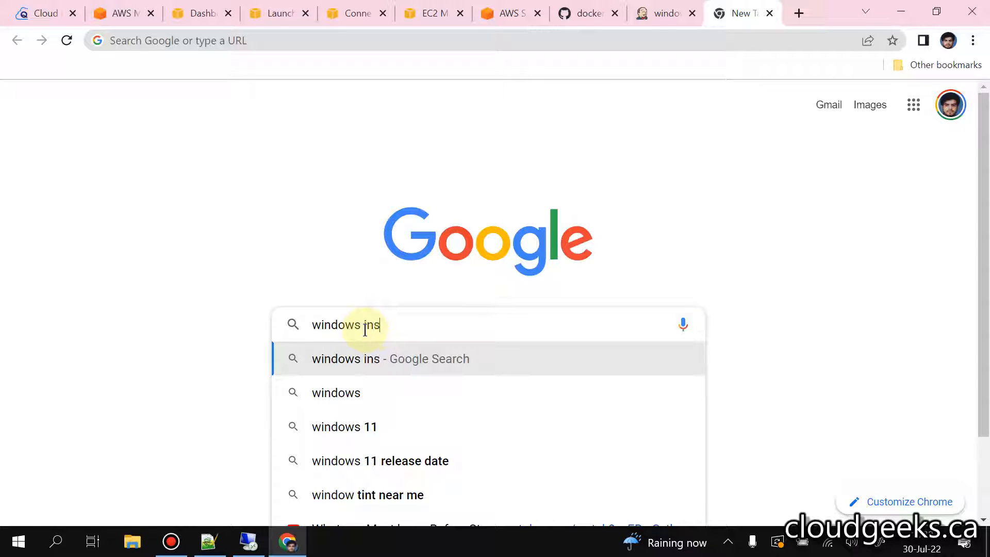
pyautogui.write('tal ')
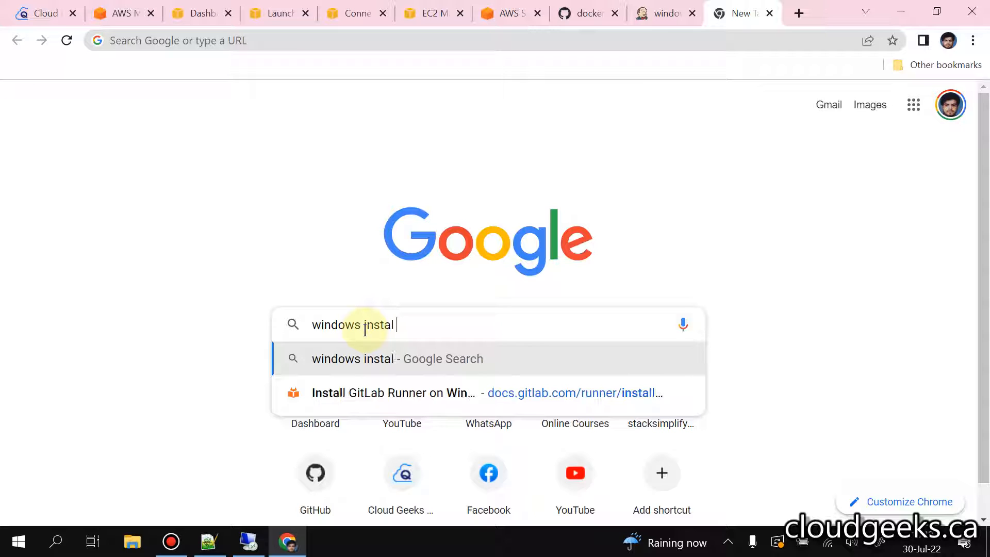
pyautogui.write('choclaty')
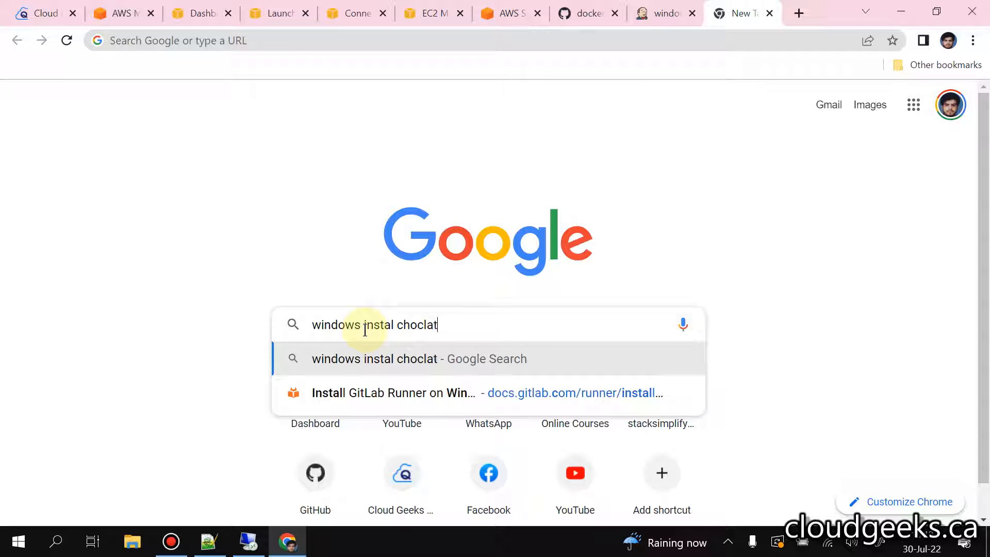
pyautogui.press('Return')
pyautogui.click(344, 208)
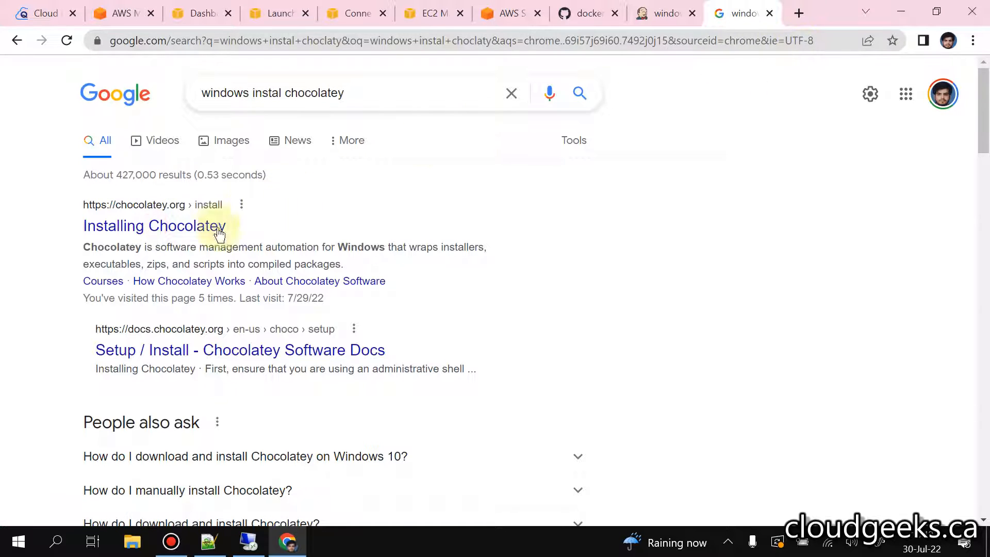
# Step: Open the Installing Chocolatey page from chocolatey.org and copy its PowerShell installation command
pyautogui.keyDown('ctrl'); pyautogui.click(188, 227); pyautogui.keyUp('ctrl')
pyautogui.click(737, 10)
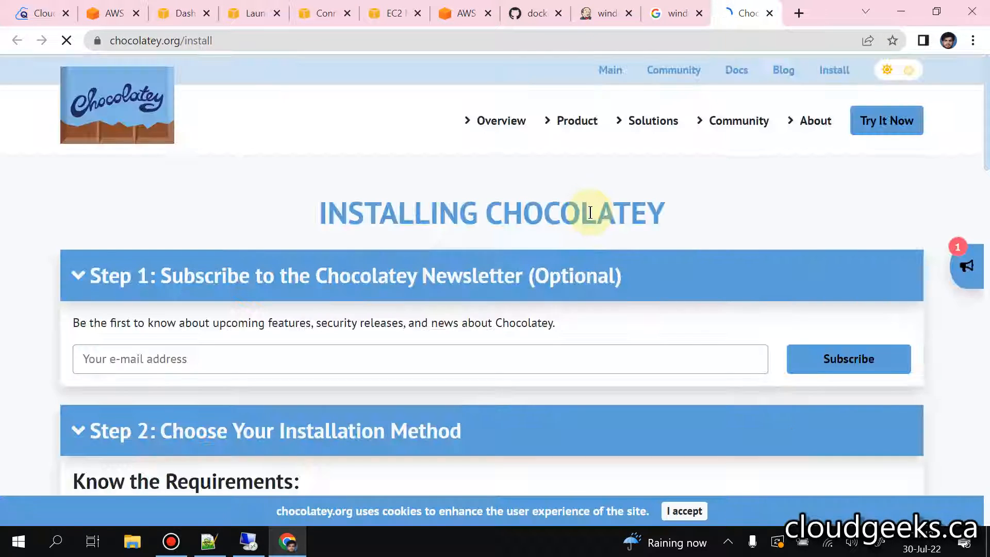
pyautogui.scroll(-5, 608, 231)
pyautogui.scroll(-9, 627, 238)
pyautogui.click(896, 287)
# Step: Switch to the Remote Desktop session, search for "power" and run Windows PowerShell as administrator
pyautogui.click(248, 540)
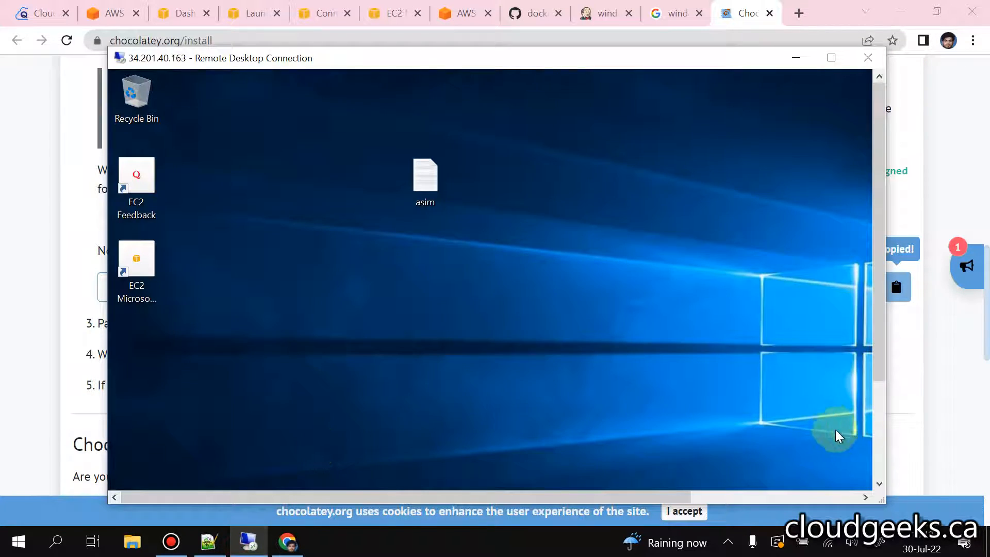
pyautogui.click(878, 458)
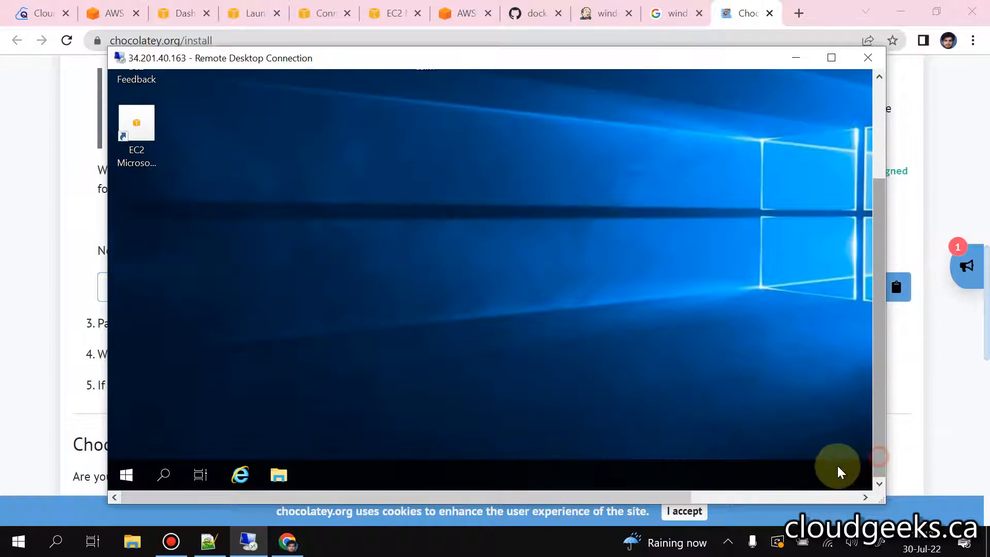
pyautogui.click(165, 472)
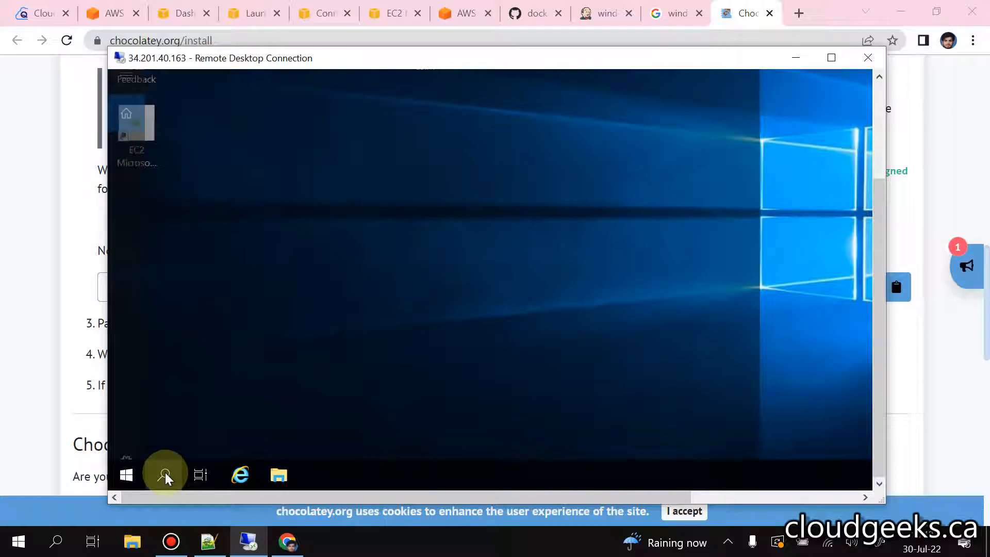
pyautogui.write('p')
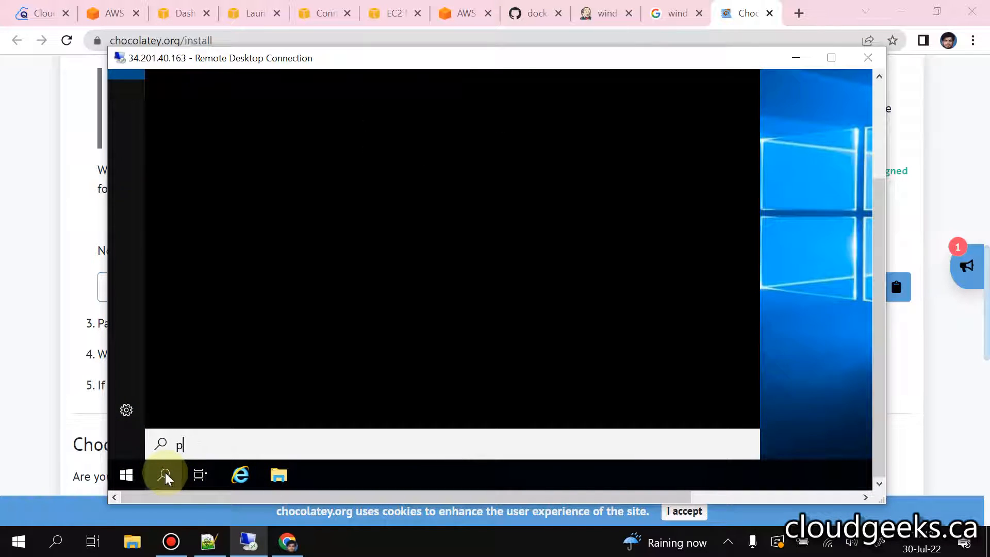
pyautogui.write('ow')
pyautogui.press('BackSpace')
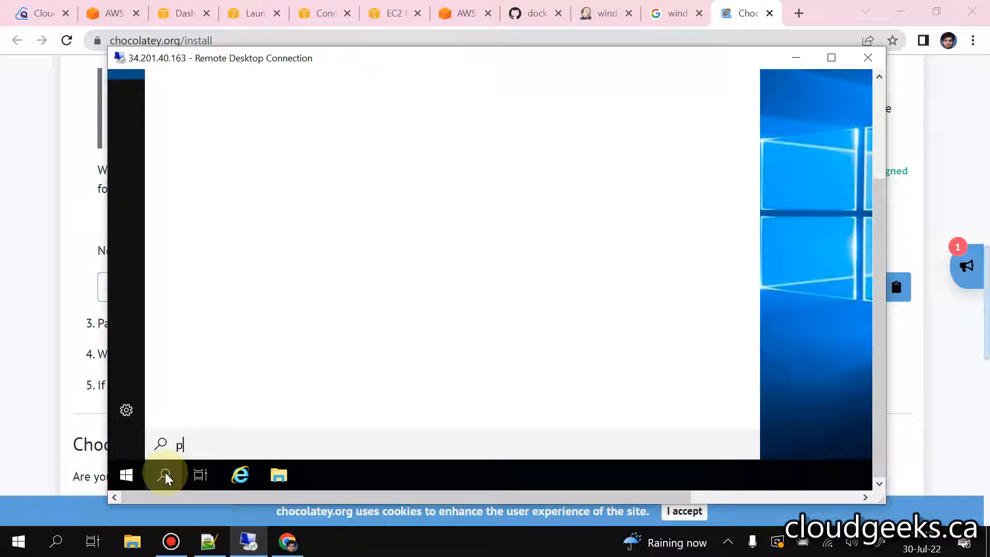
pyautogui.write('ower')
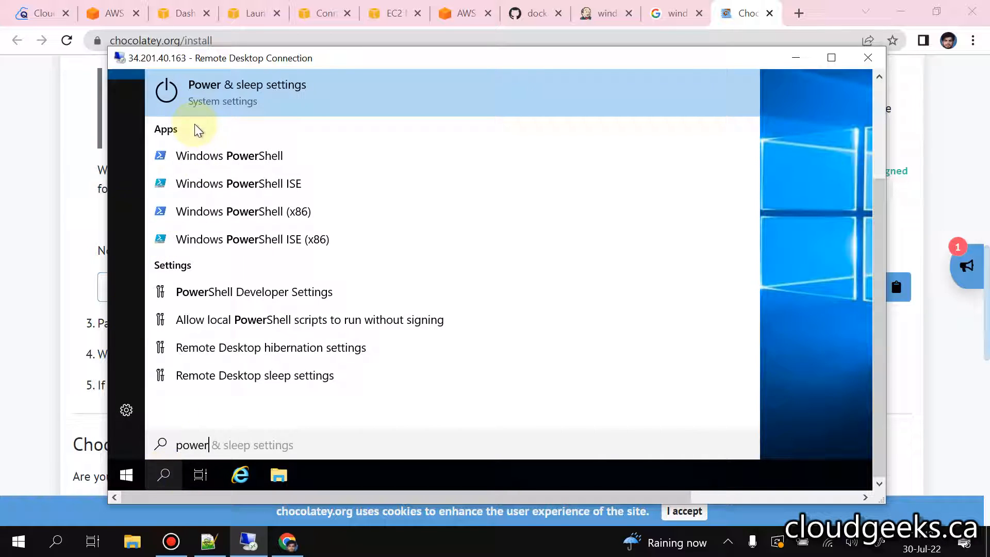
pyautogui.rightClick(221, 154)
pyautogui.click(268, 173)
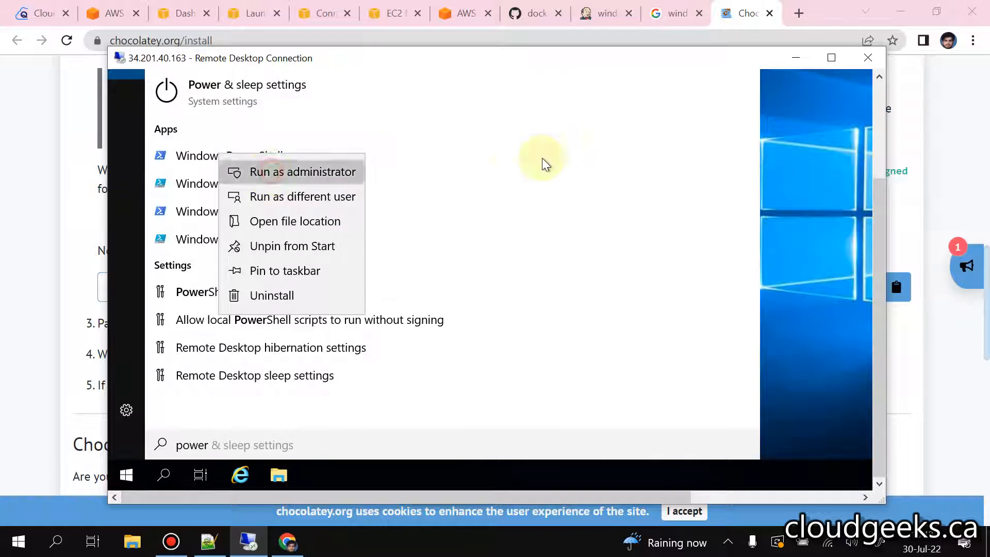
# Step: Paste and run the copied Chocolatey installation command in the administrator PowerShell and shift its window slightly upward
pyautogui.rightClick(374, 205)
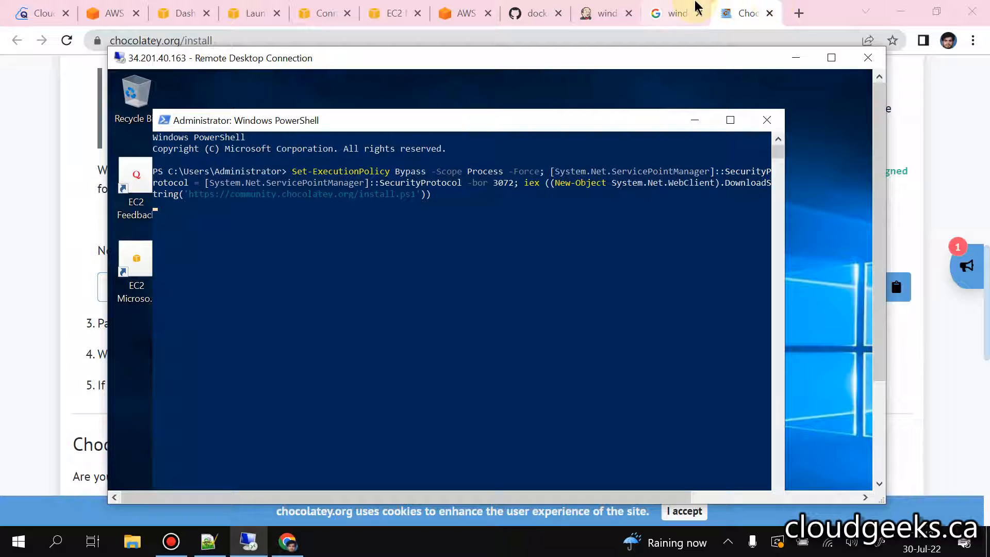
pyautogui.click(574, 111)
pyautogui.moveTo(574, 121); pyautogui.dragTo(576, 119)
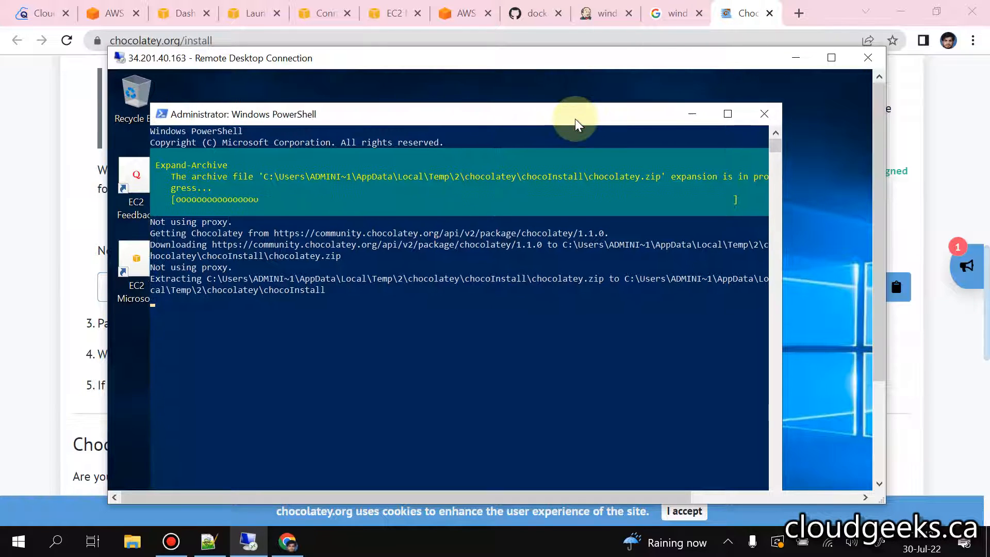
# Step: Return to the Google results in Chrome and replace the query with "choco install java"
pyautogui.click(675, 12)
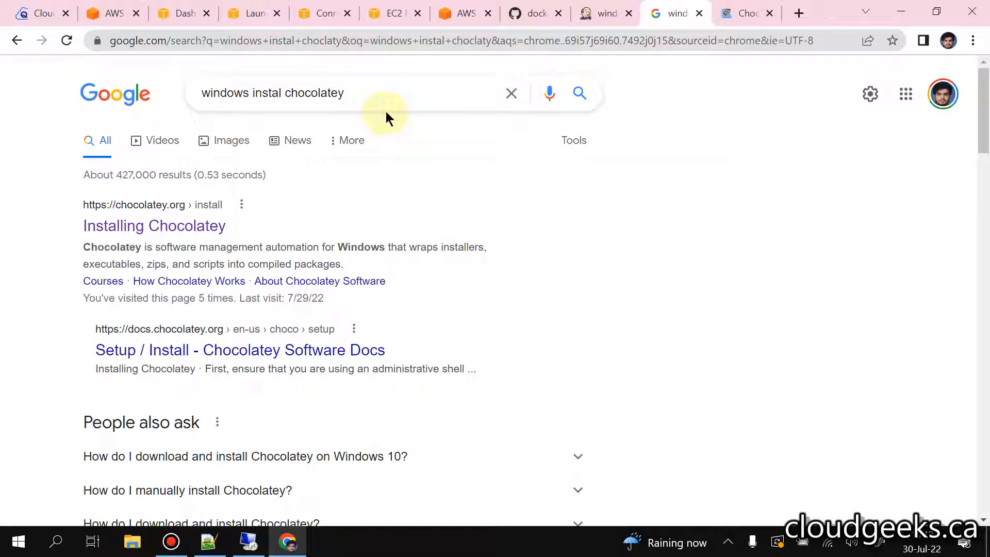
pyautogui.moveTo(376, 98); pyautogui.dragTo(71, 104)
pyautogui.press('BackSpace')
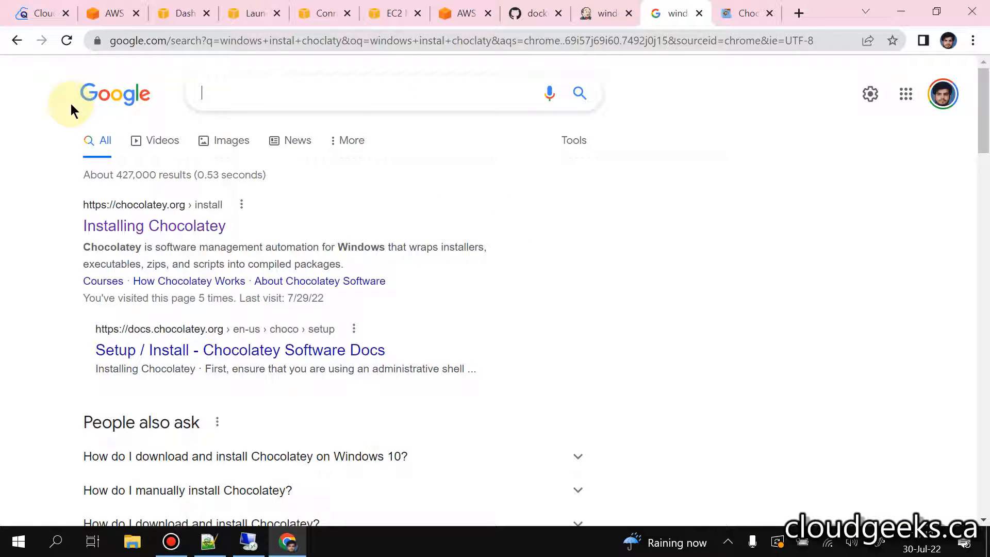
pyautogui.write('choco int')
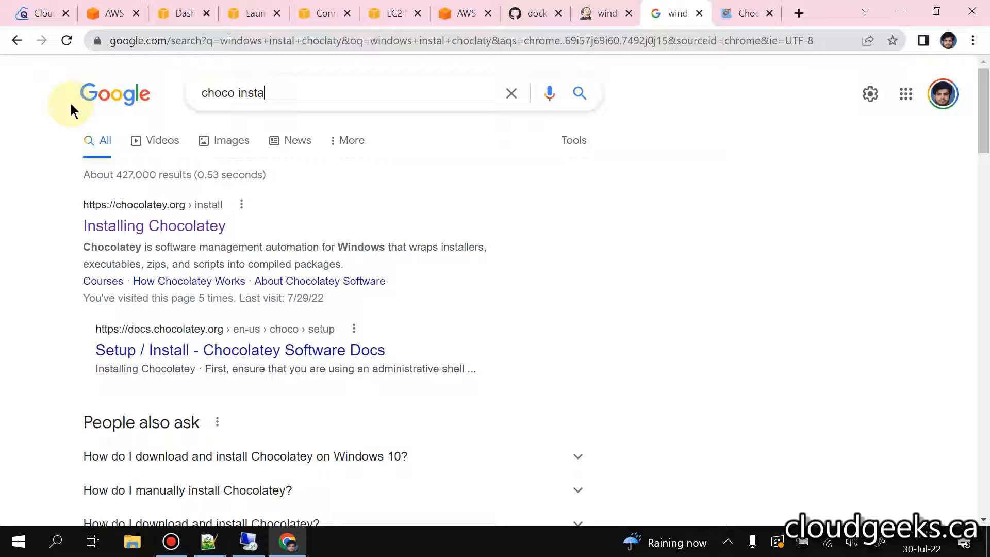
pyautogui.write('stall jacvaa')
pyautogui.press('Return')
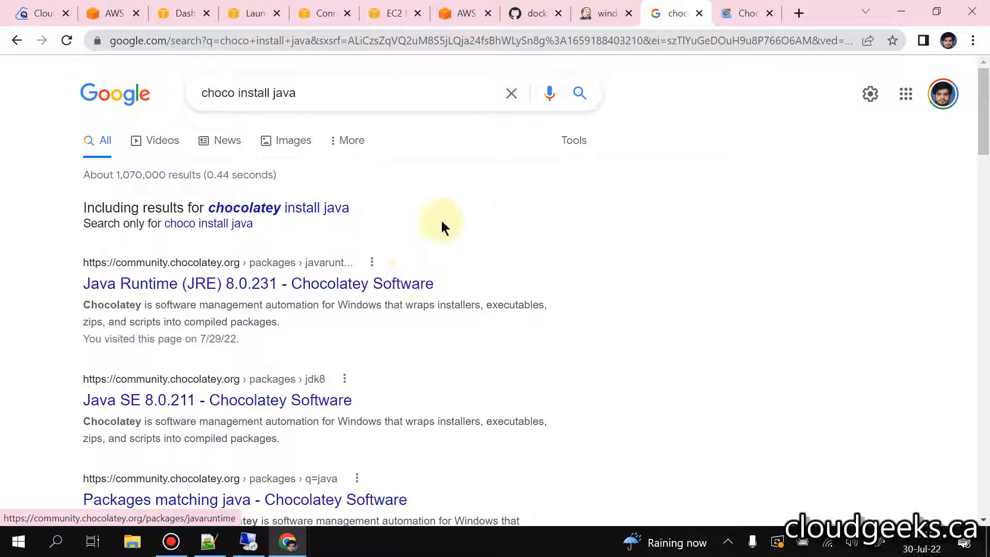
# Step: Open the Java Runtime (JRE) 8.0.231 package page and copy its command, choco install javaruntime
pyautogui.click(240, 283)
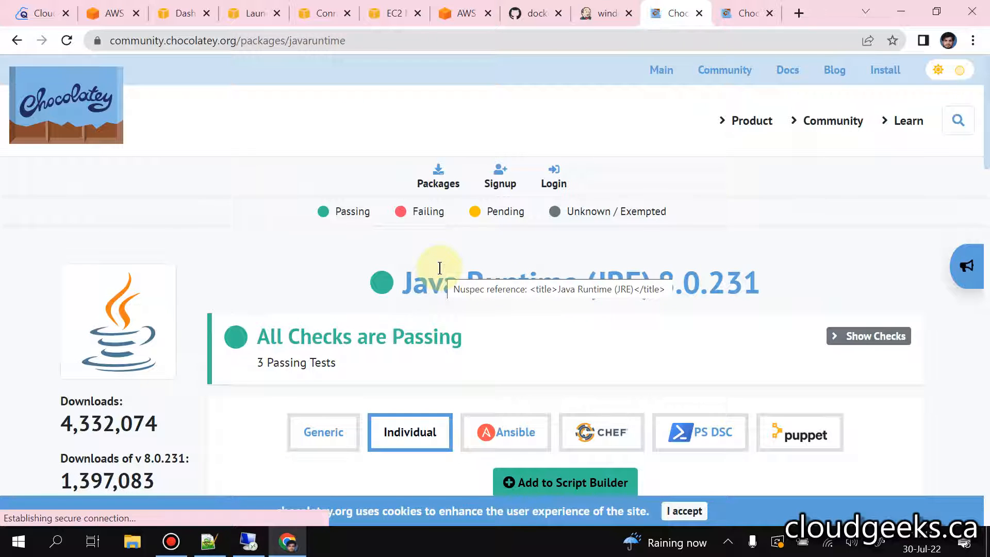
pyautogui.scroll(-6, 442, 265)
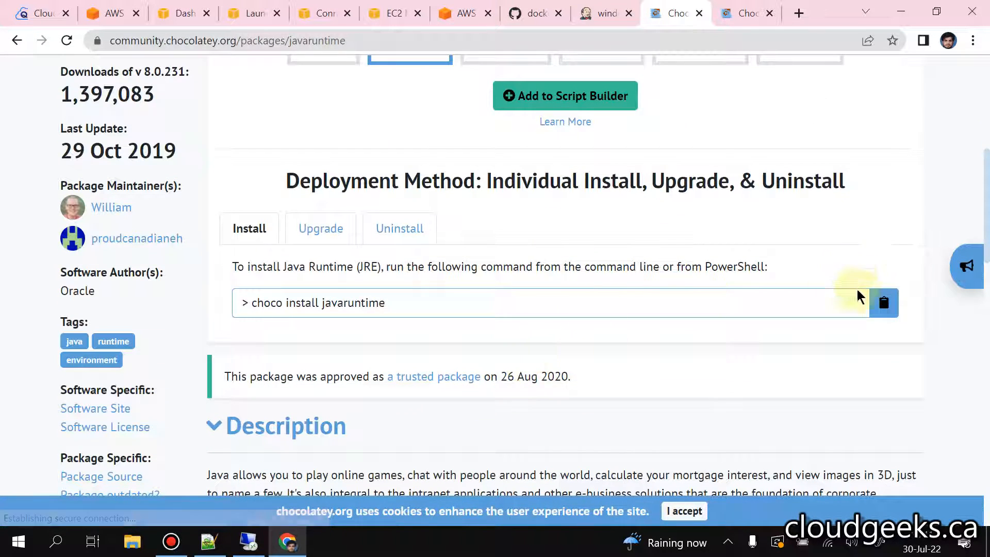
pyautogui.click(883, 302)
pyautogui.click(748, 13)
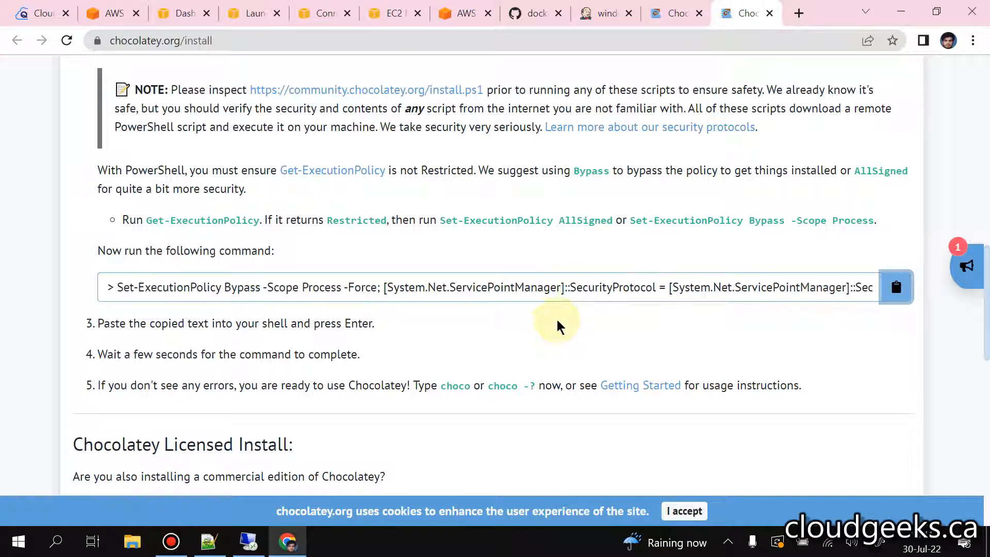
pyautogui.click(674, 13)
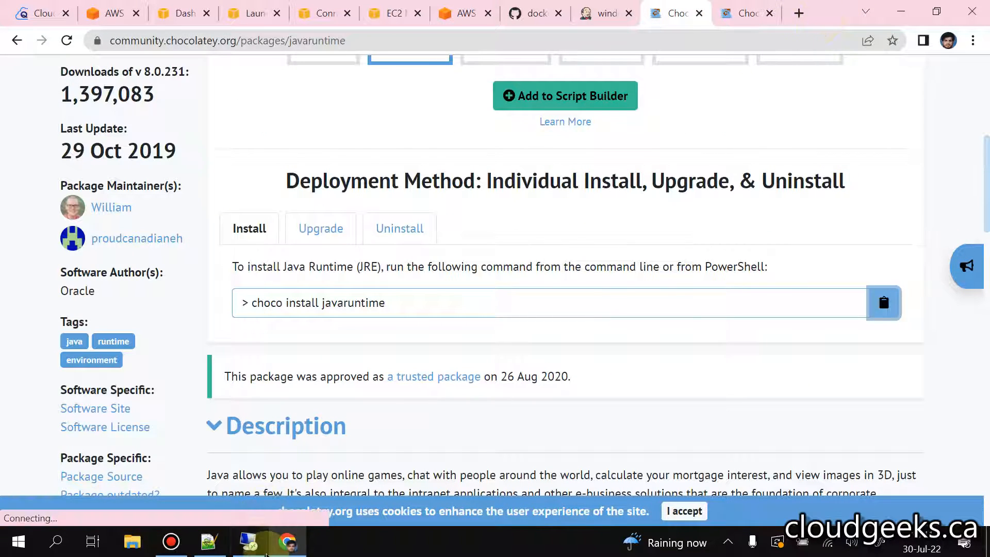
# Step: Switch to the Remote Desktop session, shift the PowerShell window slightly upward and close it
pyautogui.click(248, 541)
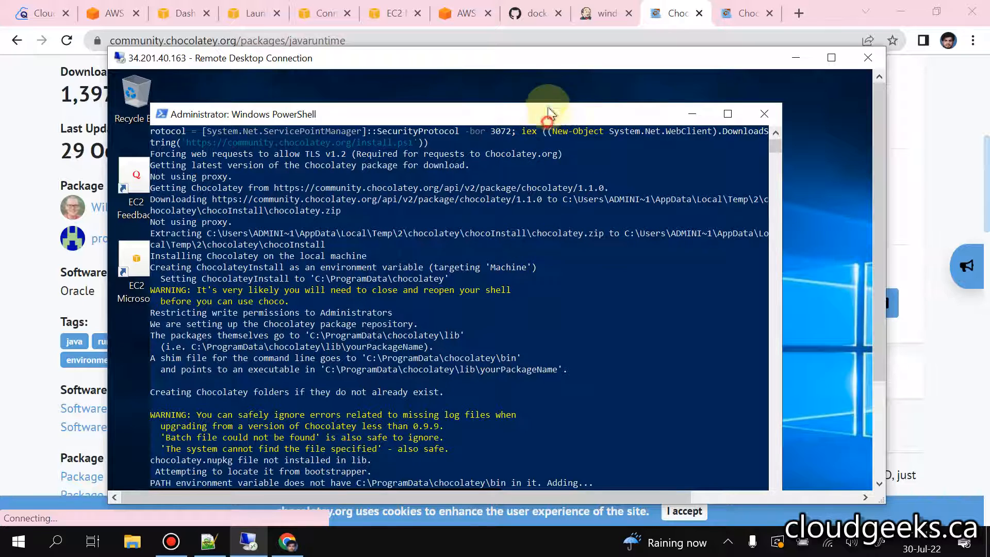
pyautogui.moveTo(548, 111); pyautogui.dragTo(548, 81)
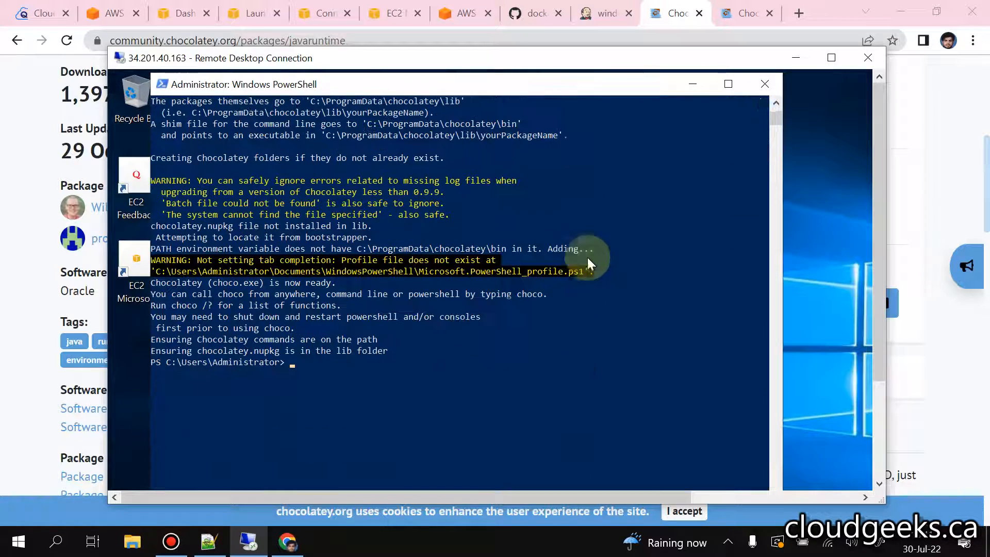
pyautogui.click(764, 84)
# Step: Search the remote machine for "power" and start a fresh Windows PowerShell as administrator
pyautogui.click(879, 436)
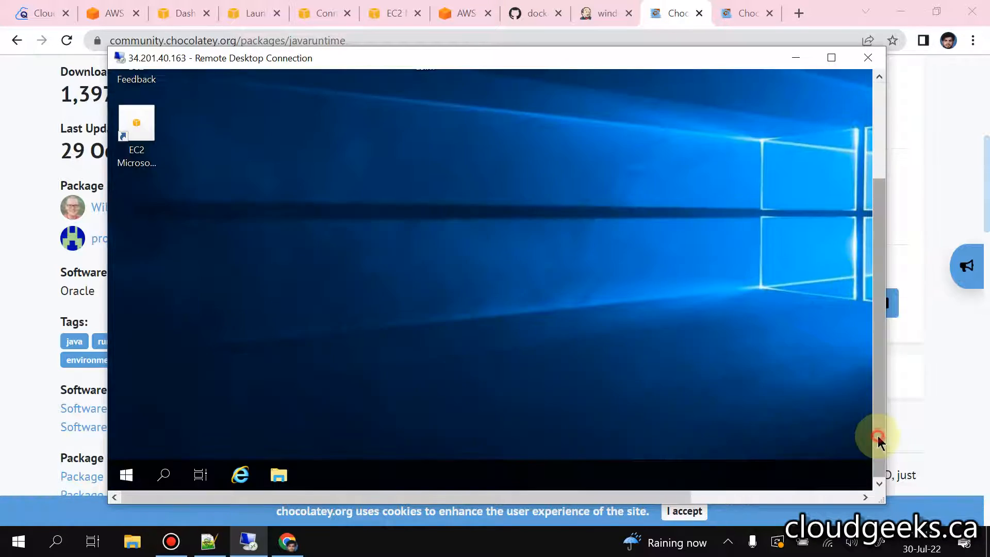
pyautogui.click(164, 474)
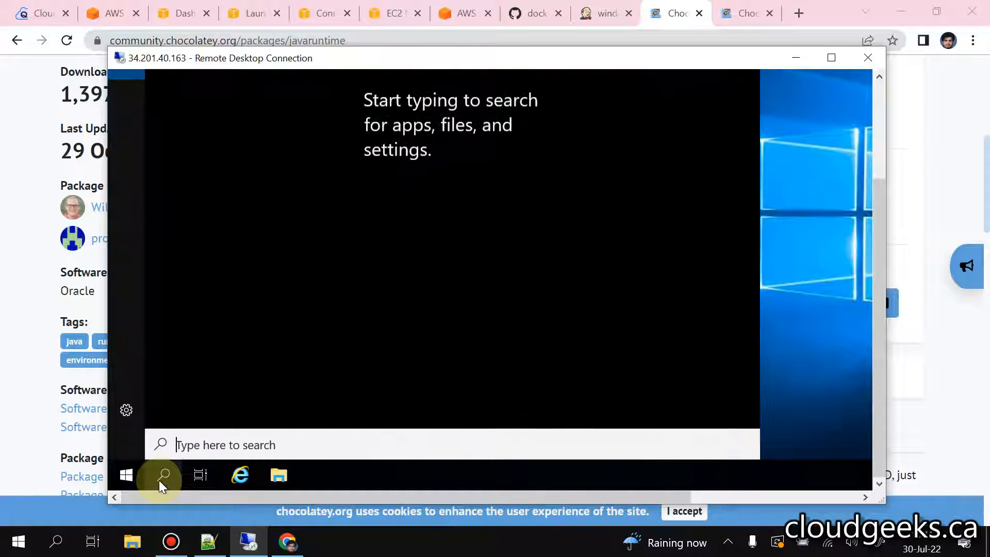
pyautogui.write('power')
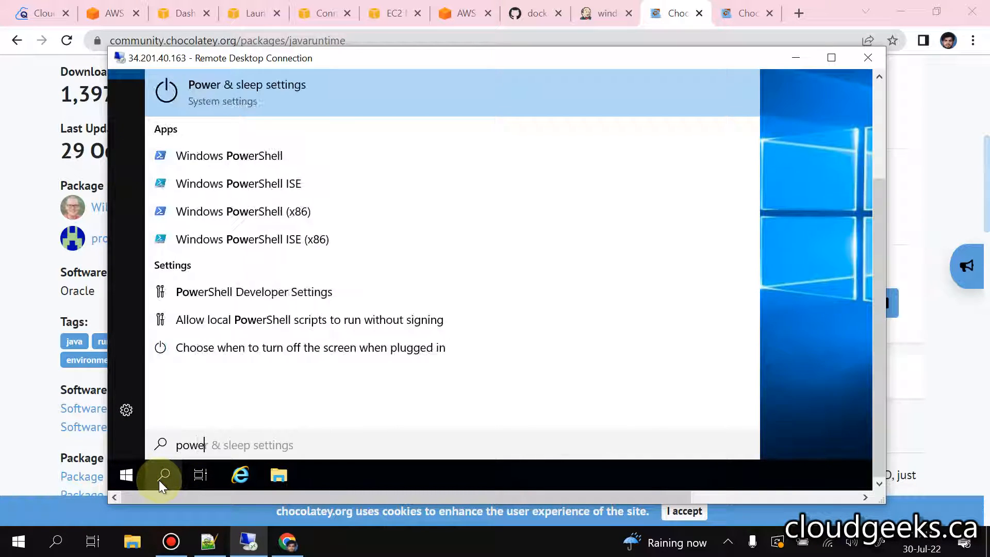
pyautogui.rightClick(249, 156)
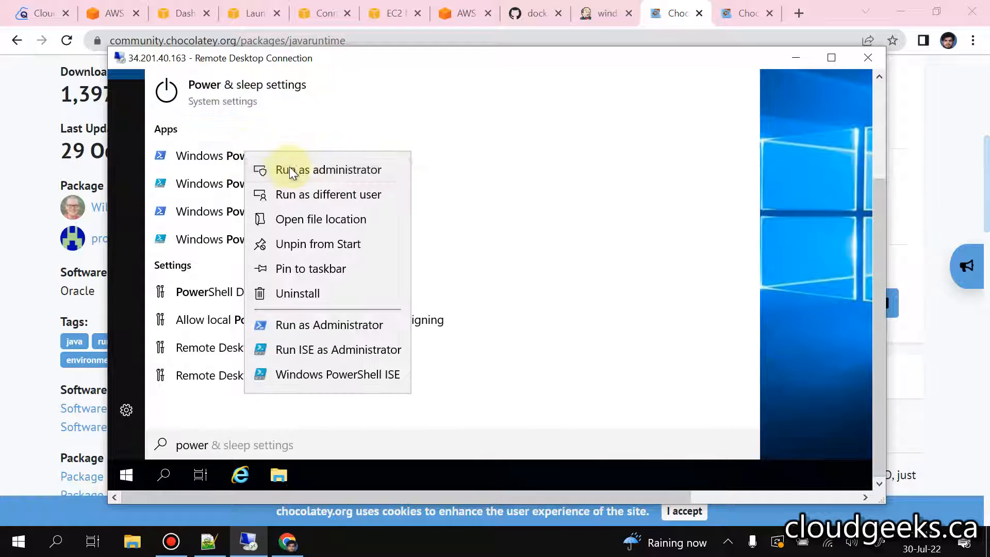
pyautogui.click(407, 169)
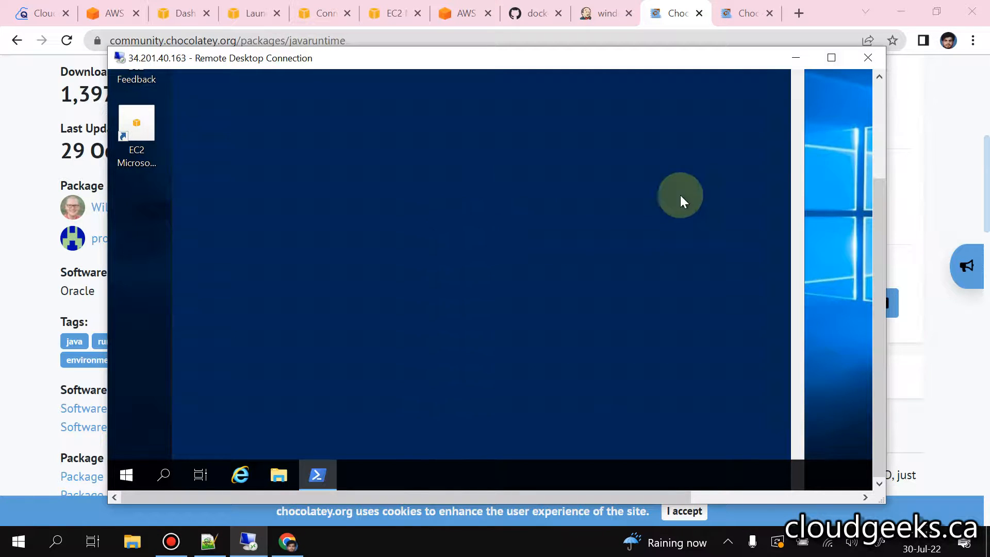
# Step: Paste and run choco install javaruntime in PowerShell, answering y to the script confirmation
pyautogui.click(880, 88)
pyautogui.rightClick(520, 188)
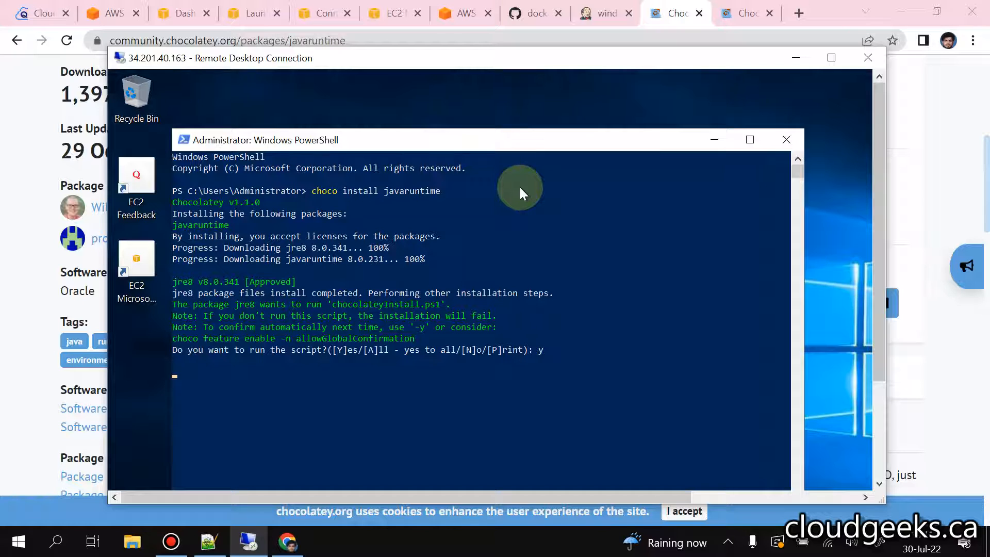
pyautogui.moveTo(515, 7)
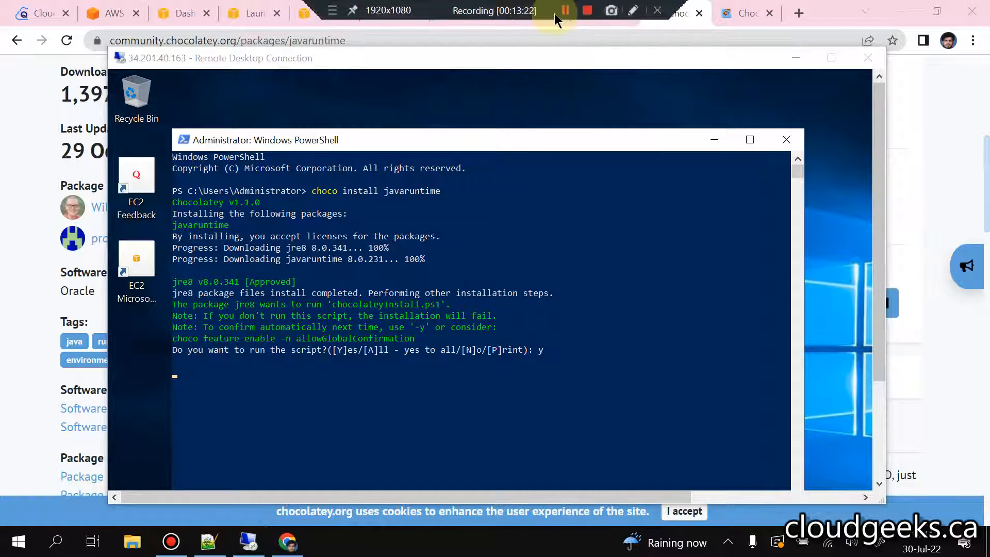
pyautogui.click(565, 14)
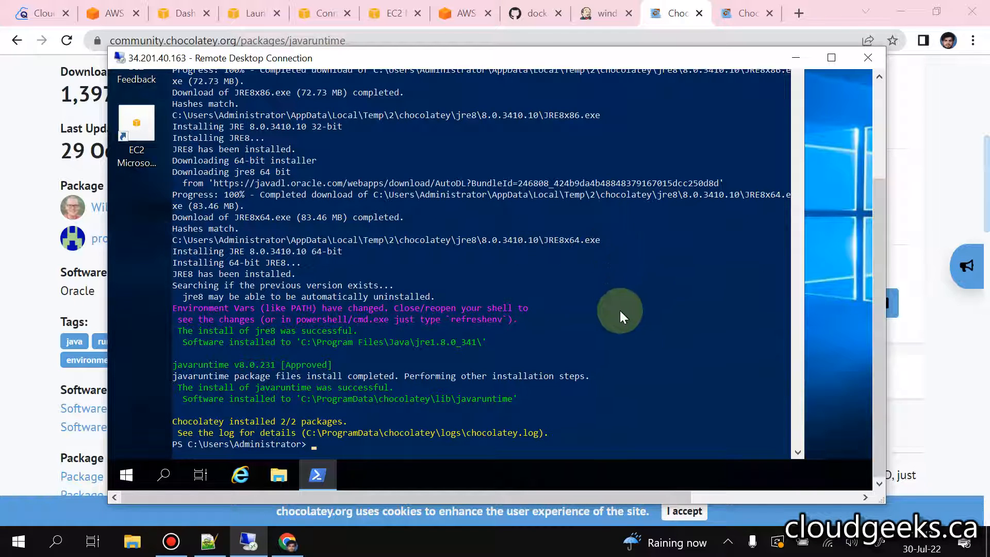
# Step: Close the PowerShell window, search the remote machine for "com" and open Command Prompt
pyautogui.click(873, 98)
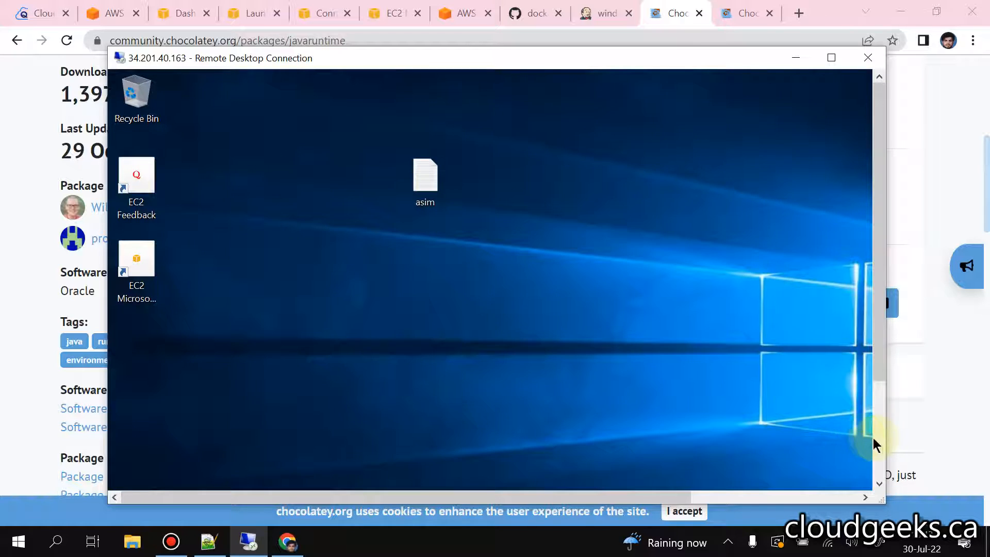
pyautogui.click(879, 440)
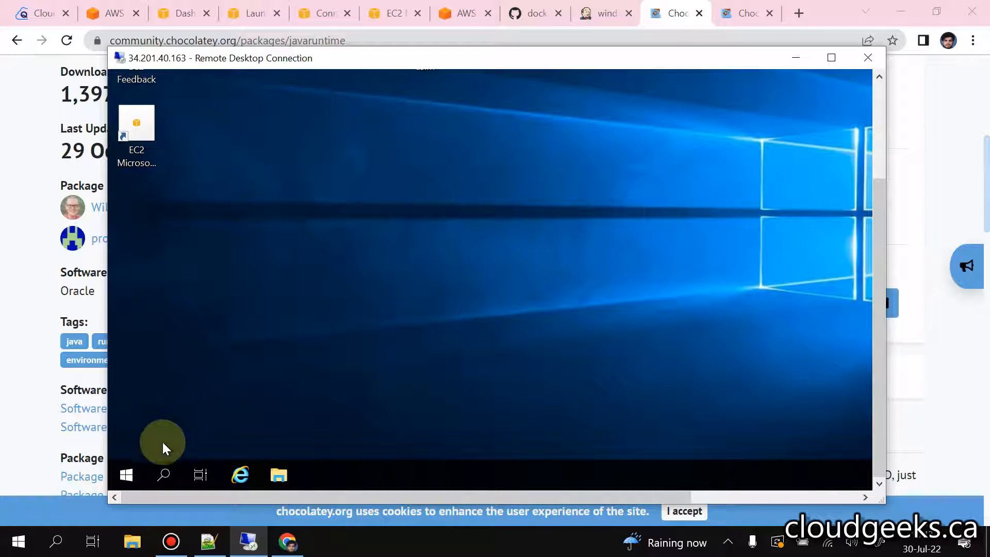
pyautogui.click(163, 474)
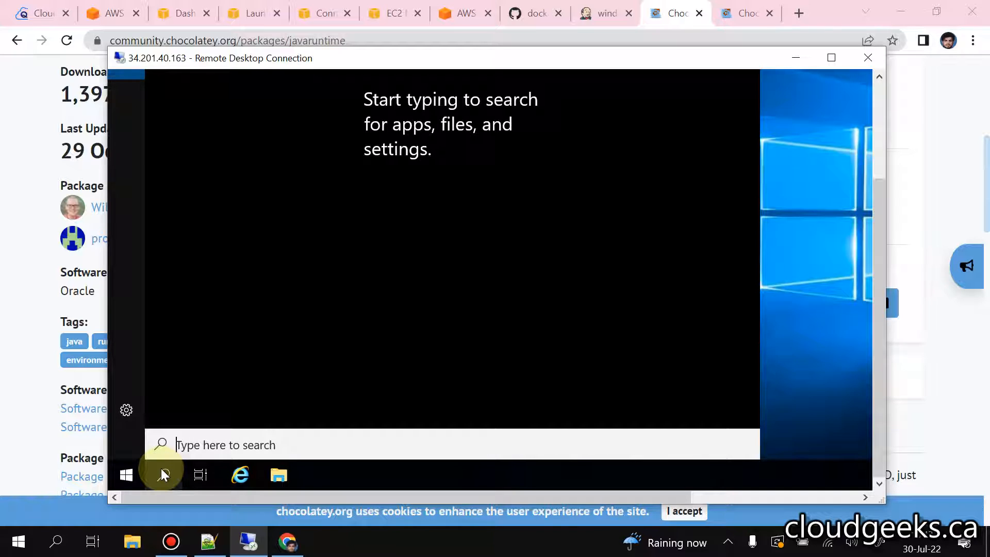
pyautogui.write('co')
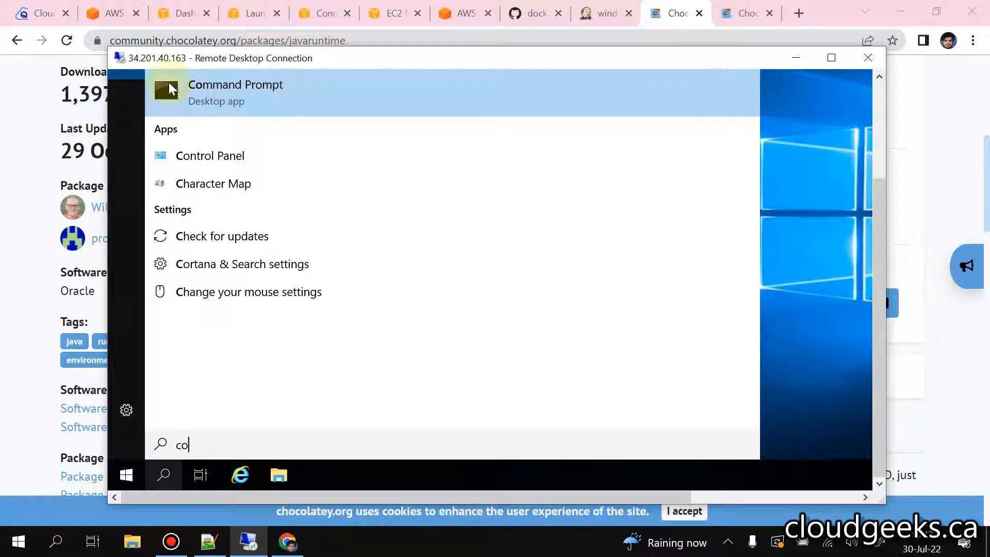
pyautogui.write('m')
pyautogui.rightClick(294, 102)
pyautogui.click(296, 102)
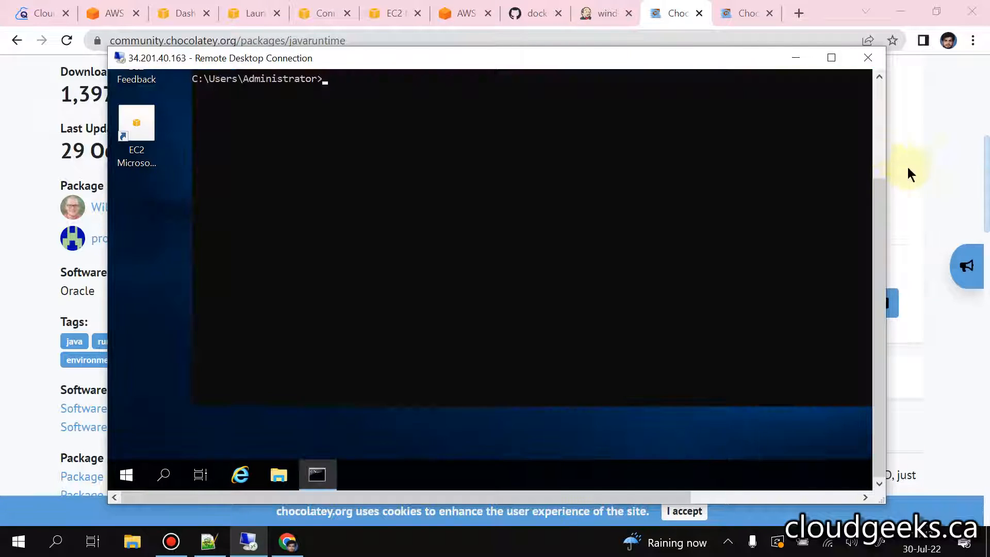
# Step: Reposition the Command Prompt window and change the working directory with cd Desktop
pyautogui.click(877, 113)
pyautogui.moveTo(595, 153); pyautogui.dragTo(578, 171)
pyautogui.click(543, 221)
pyautogui.write('cd des')
pyautogui.press('Tab')
pyautogui.press('Return')
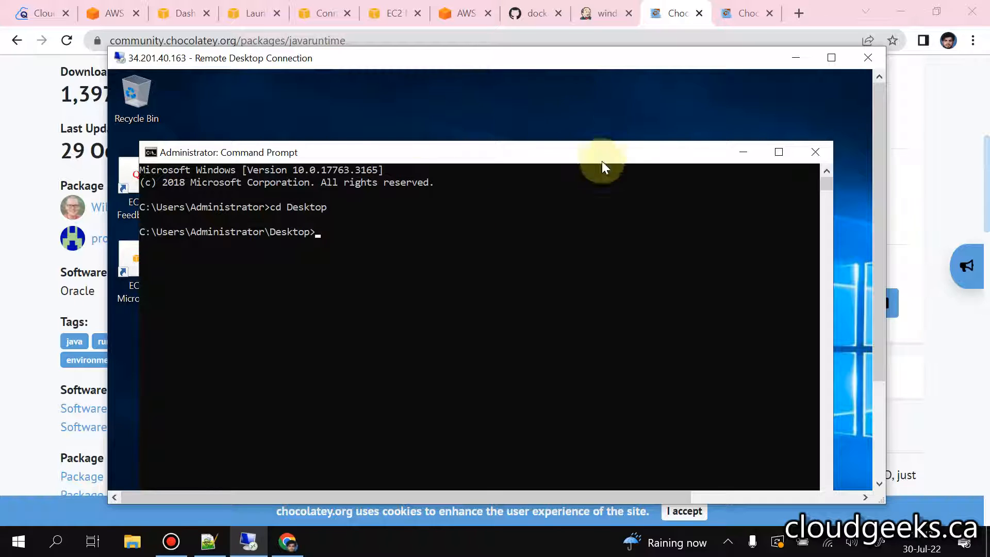
# Step: Switch to the Jenkins page of the windows agent in Chrome and copy the agent.jar link address
pyautogui.click(604, 9)
pyautogui.click(604, 11)
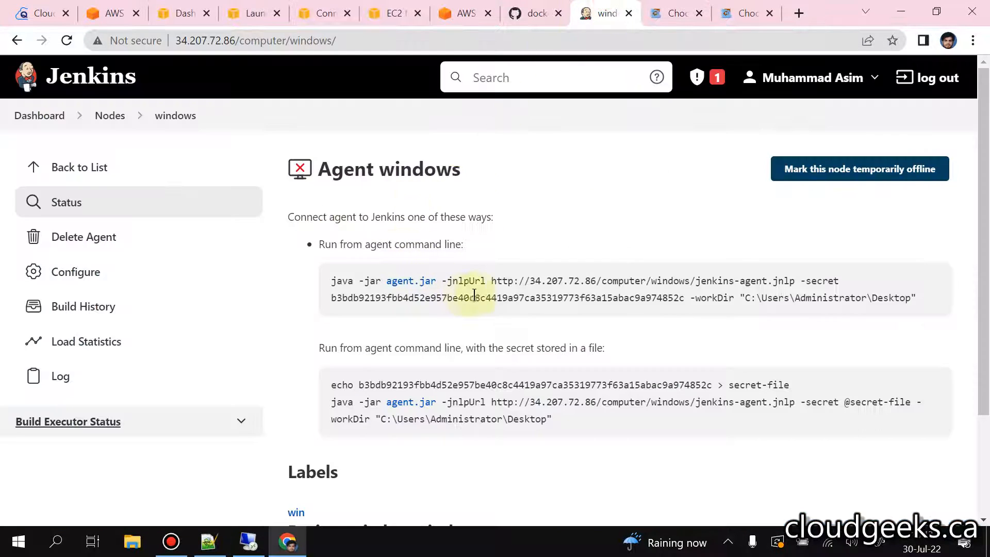
pyautogui.rightClick(412, 283)
pyautogui.click(448, 377)
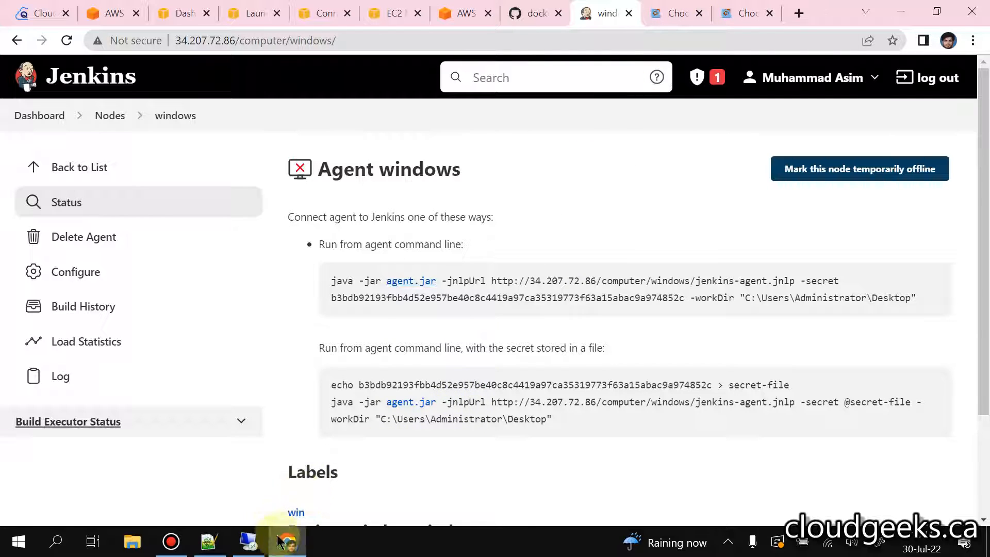
pyautogui.click(249, 541)
pyautogui.click(410, 261)
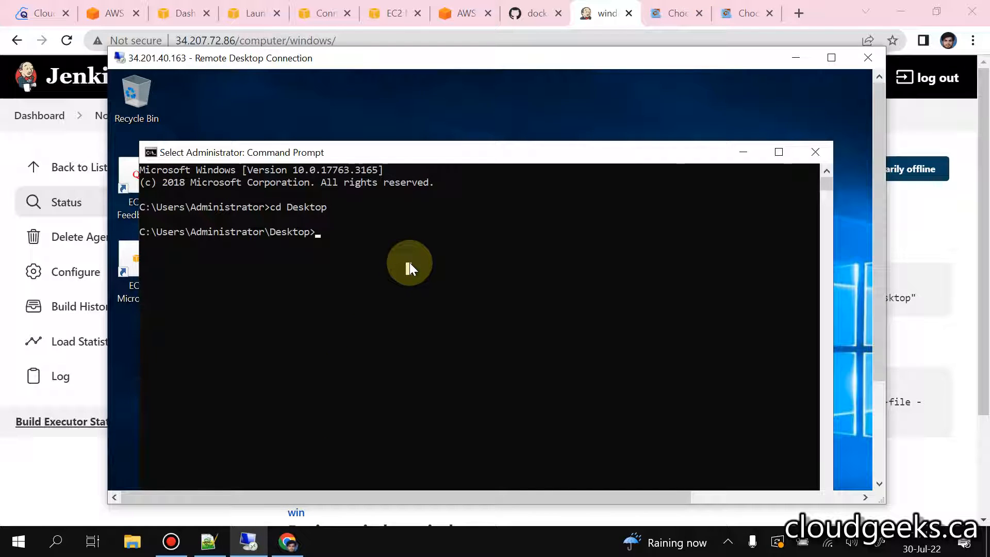
pyautogui.write('curl ')
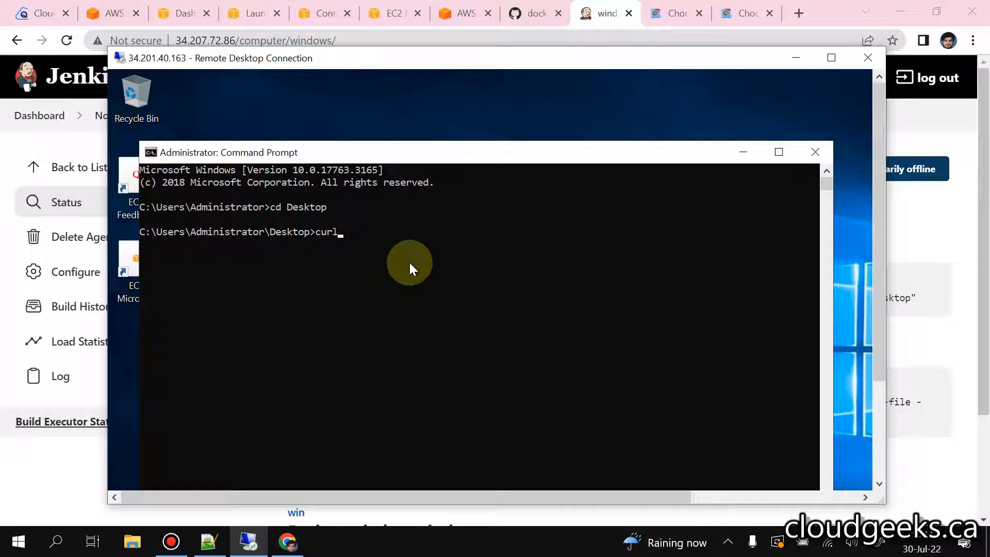
pyautogui.write('-3')
pyautogui.press('BackSpace')
pyautogui.press('BackSpace')
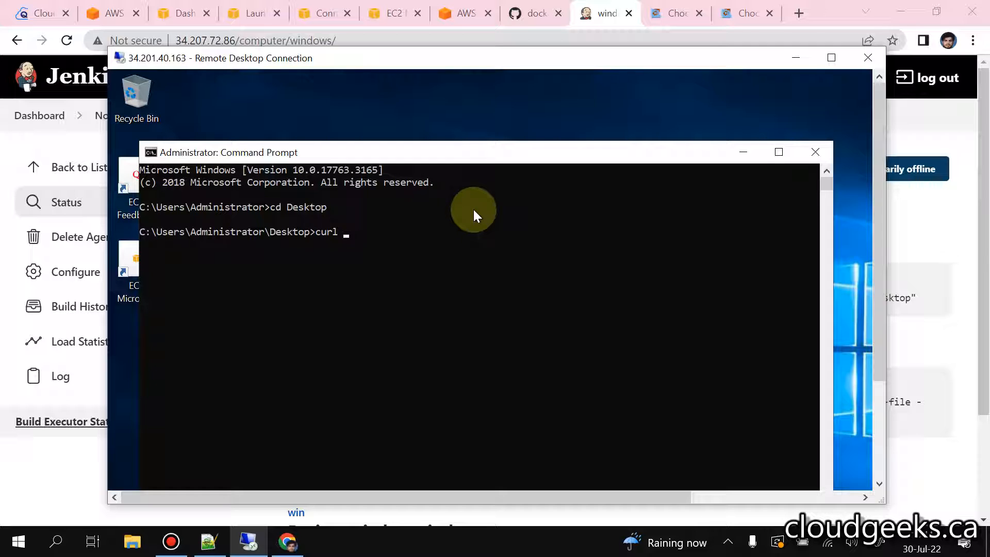
pyautogui.write('-# ')
pyautogui.write('_LO')
pyautogui.press('BackSpace')
pyautogui.press('BackSpace')
pyautogui.press('BackSpace')
pyautogui.write('-LO')
pyautogui.write('http://34.207.72.86/jnlpJars/agent.jar')
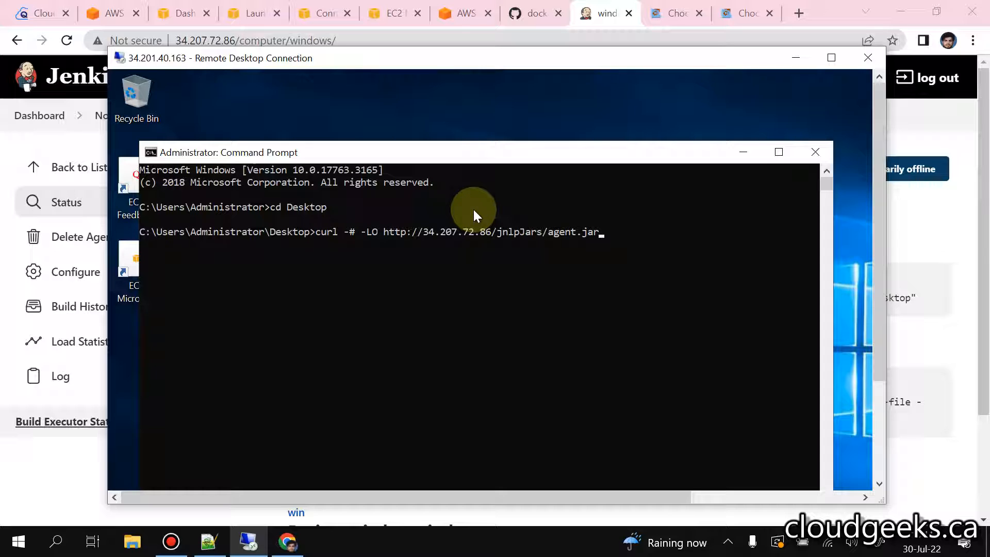
pyautogui.press('Return')
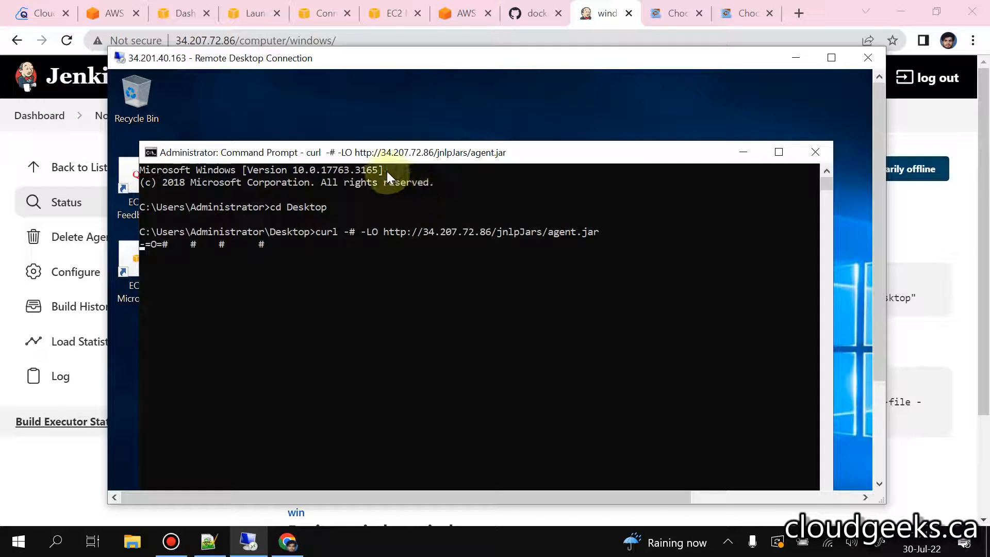
pyautogui.moveTo(395, 153); pyautogui.dragTo(429, 140)
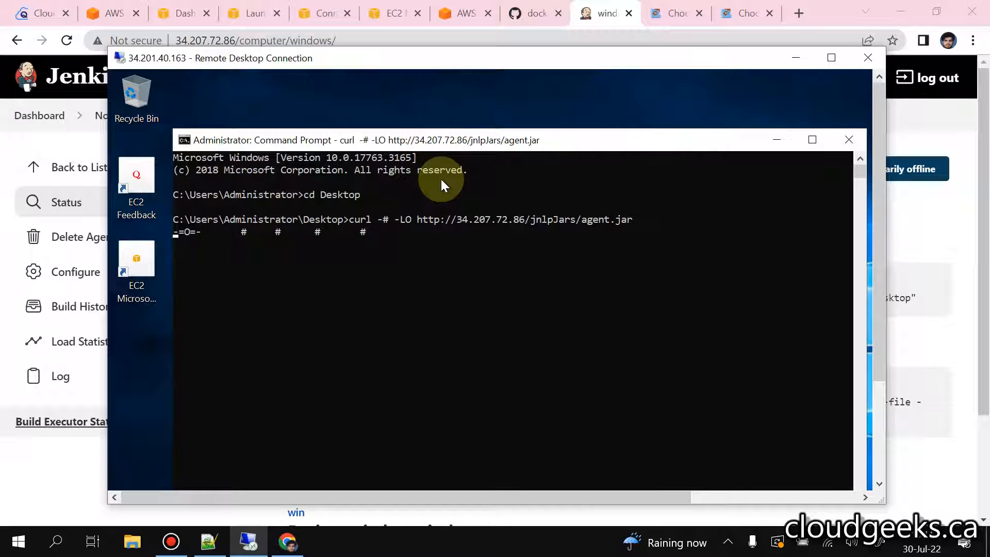
# Step: Return to the default security group in the EC2 console and open its inbound rules for editing
pyautogui.click(393, 13)
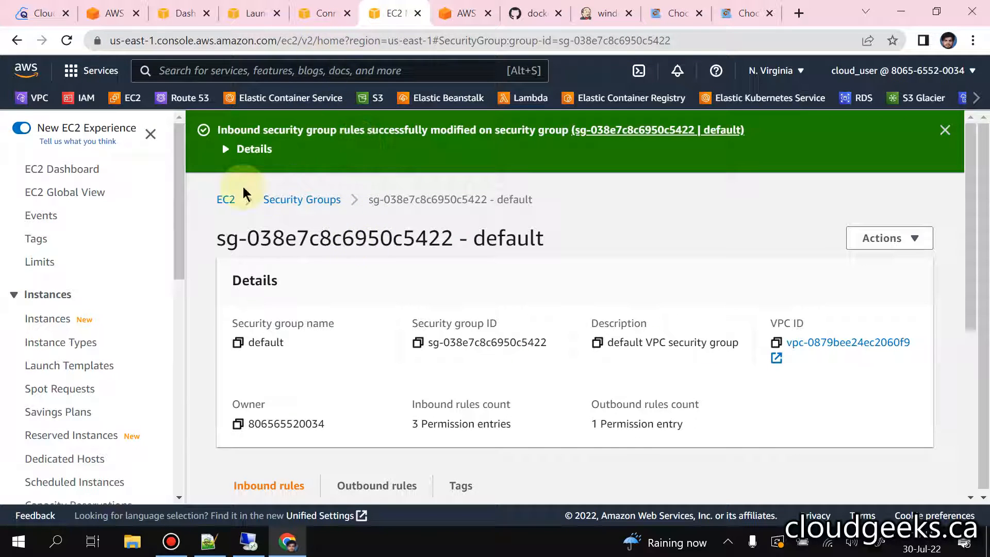
pyautogui.scroll(-5, 561, 296)
pyautogui.scroll(-2, 600, 219)
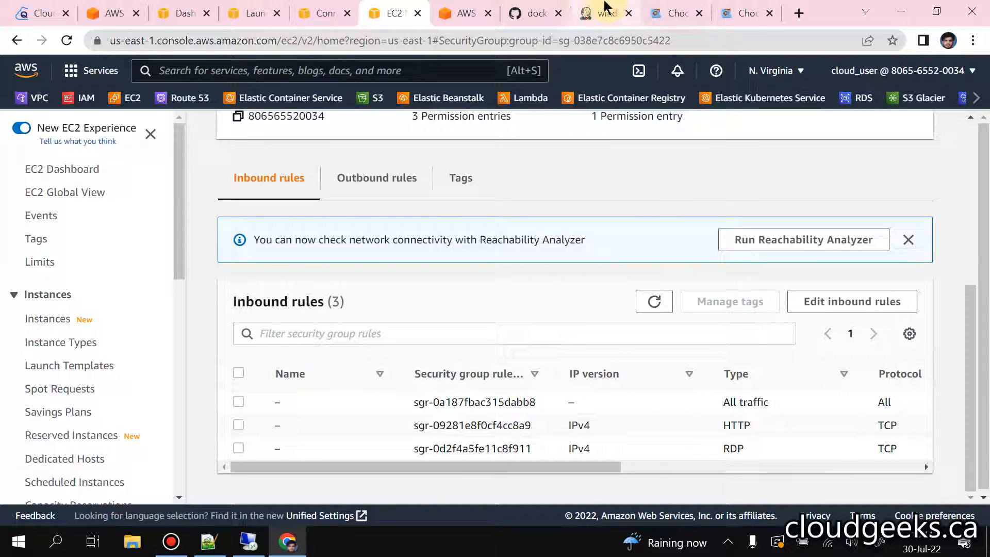
pyautogui.moveTo(592, 20)
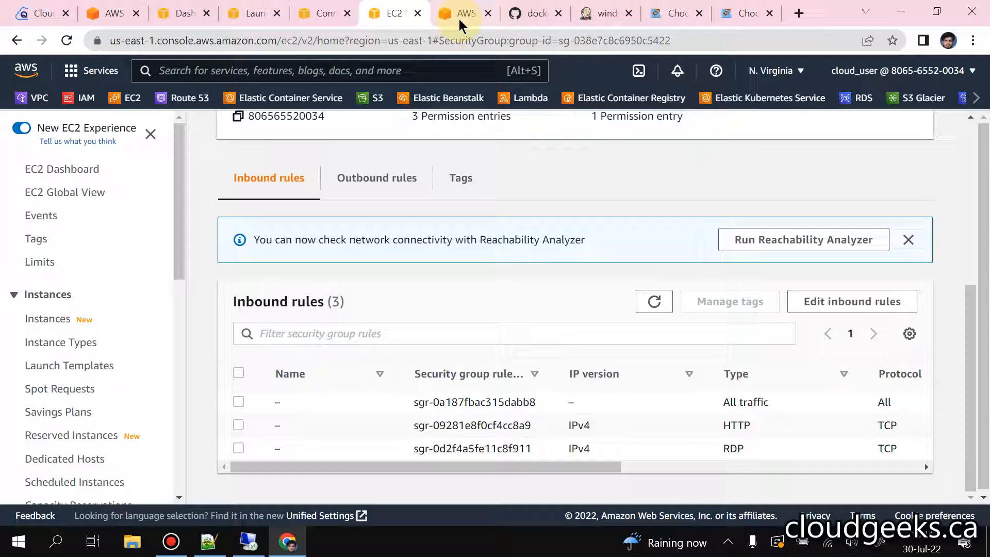
pyautogui.click(811, 309)
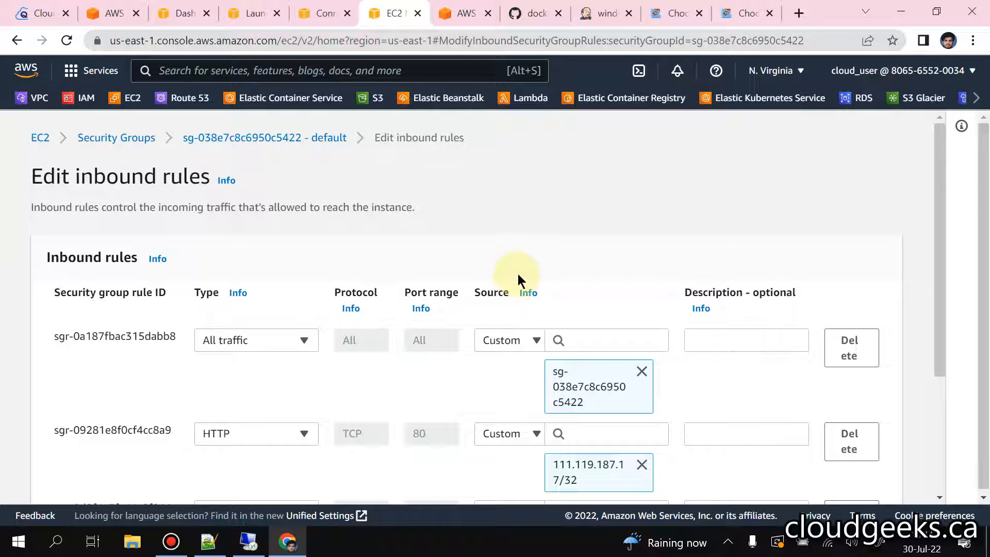
pyautogui.scroll(-3, 518, 274)
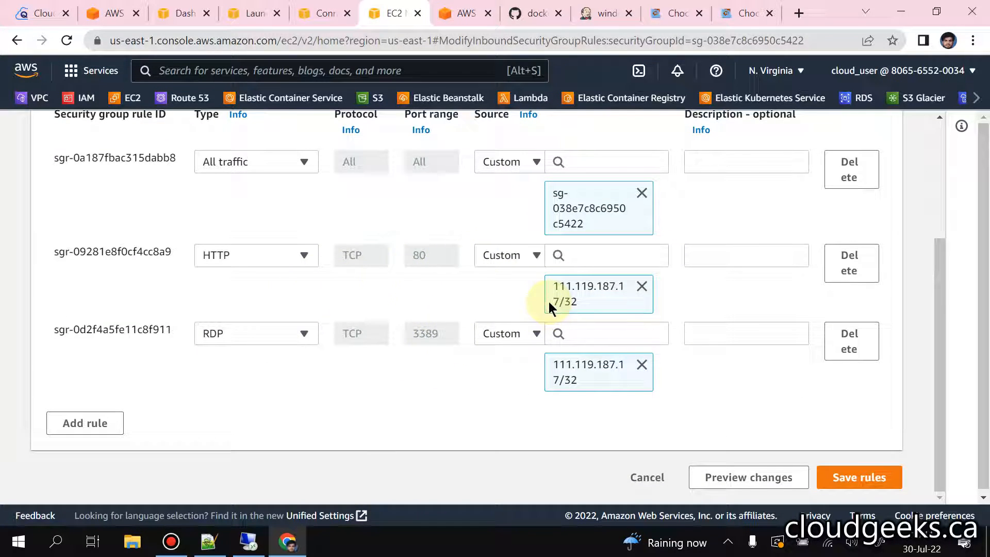
# Step: Add a new inbound rule to the security group with the type HTTP
pyautogui.click(106, 420)
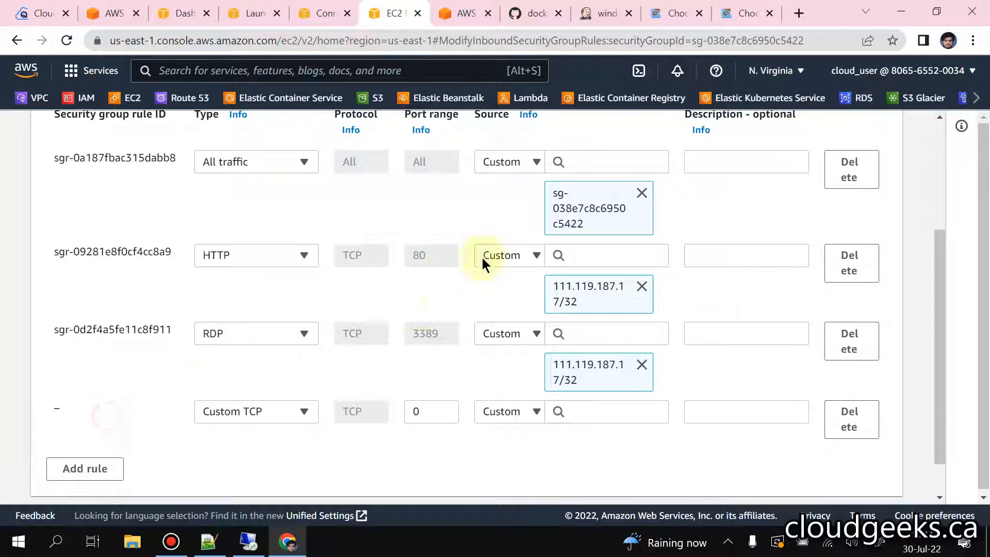
pyautogui.click(292, 412)
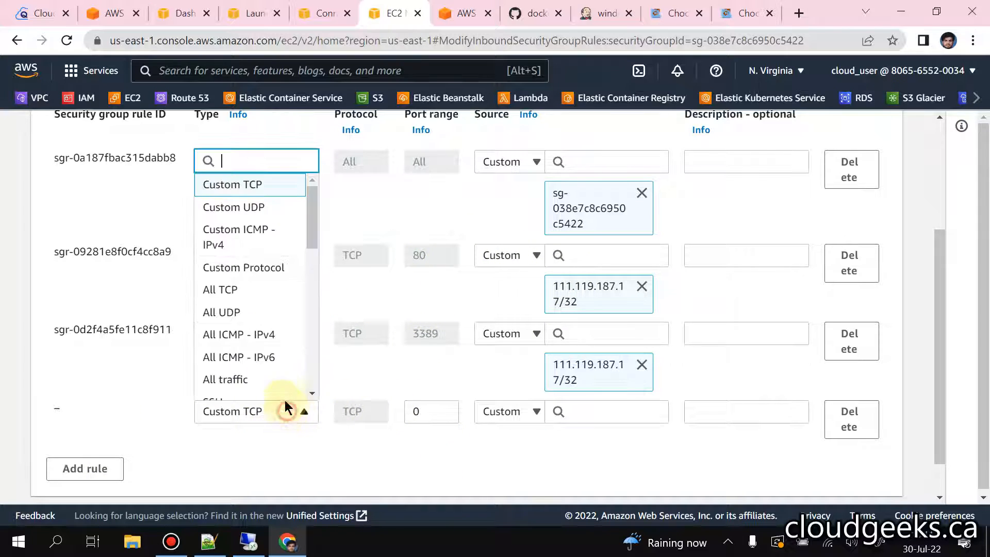
pyautogui.write('ht')
pyautogui.click(248, 320)
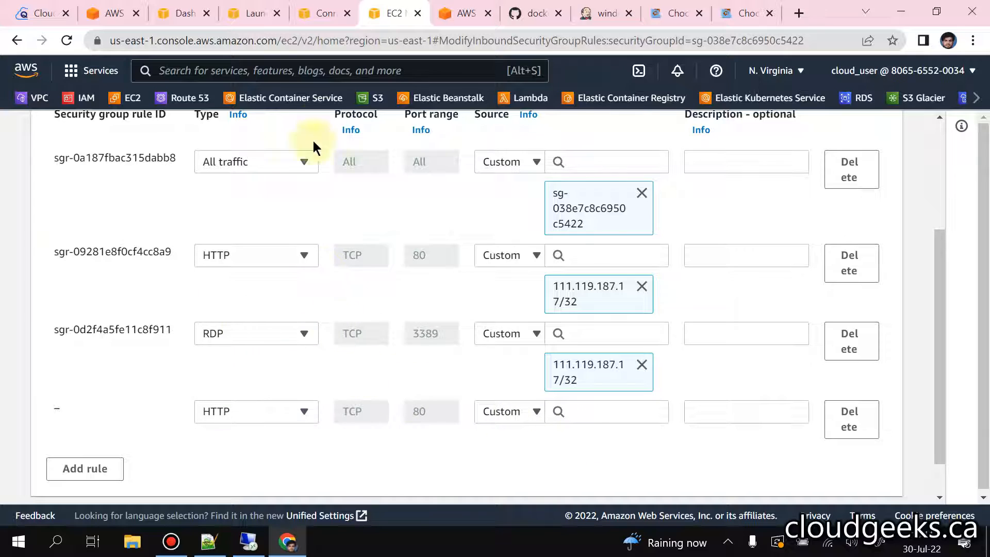
# Step: Open the EC2 Instances list from the launch page and select the windows2019 instance to show its details
pyautogui.click(317, 13)
pyautogui.click(250, 14)
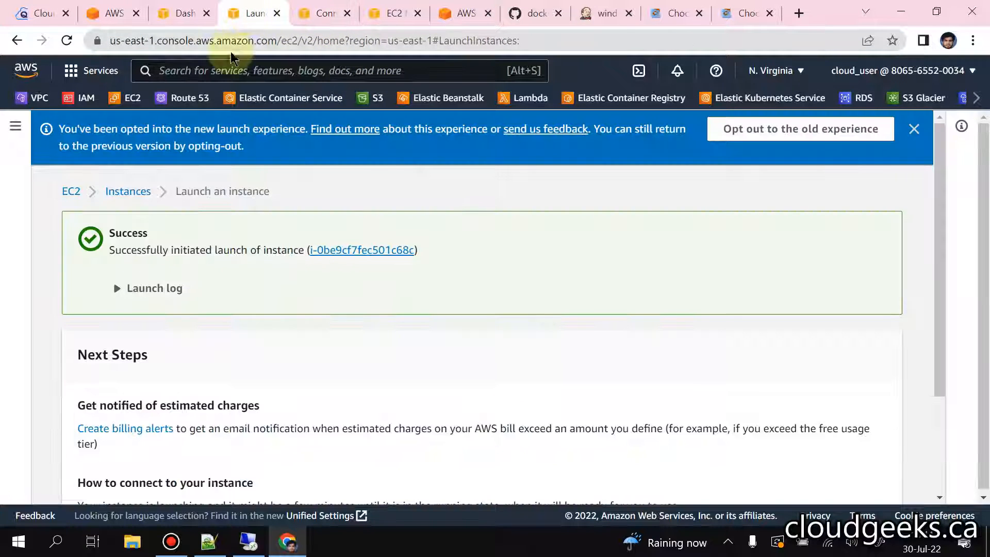
pyautogui.click(129, 194)
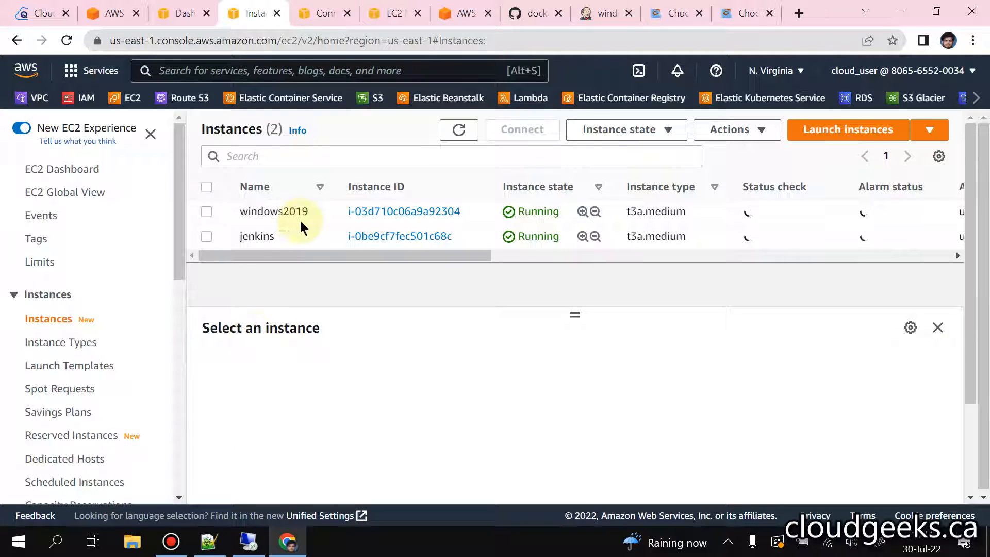
pyautogui.click(277, 209)
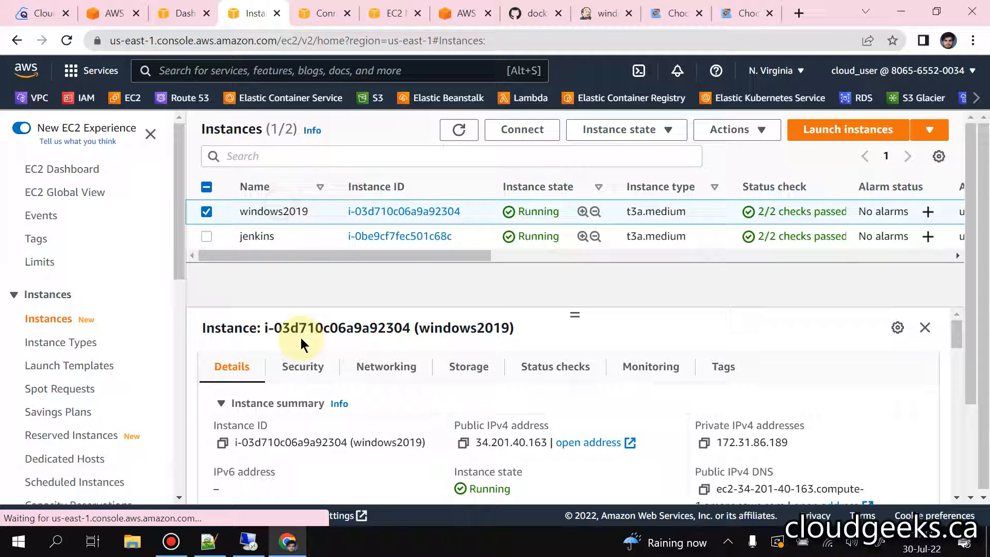
# Step: Copy the windows2019 instance's public IPv4 address and set 34.201.40.163/32 as the source of the new HTTP inbound rule
pyautogui.click(462, 443)
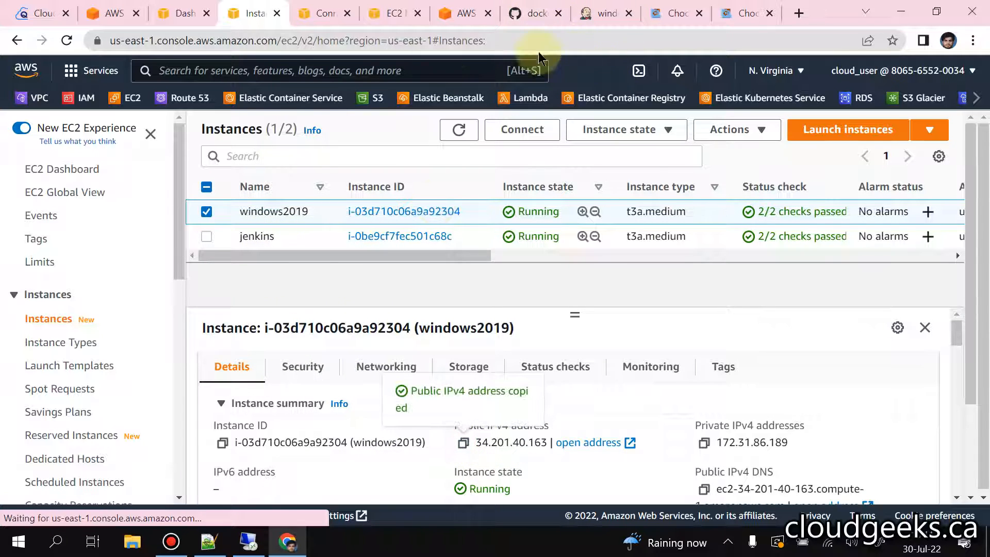
pyautogui.click(464, 13)
pyautogui.click(391, 14)
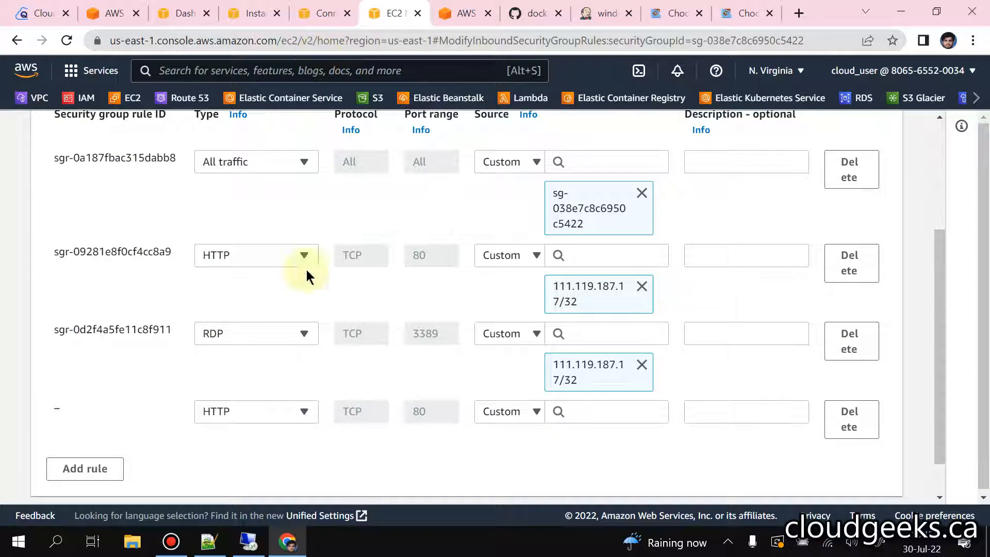
pyautogui.click(561, 411)
pyautogui.hotkey('ctrl', 'v')
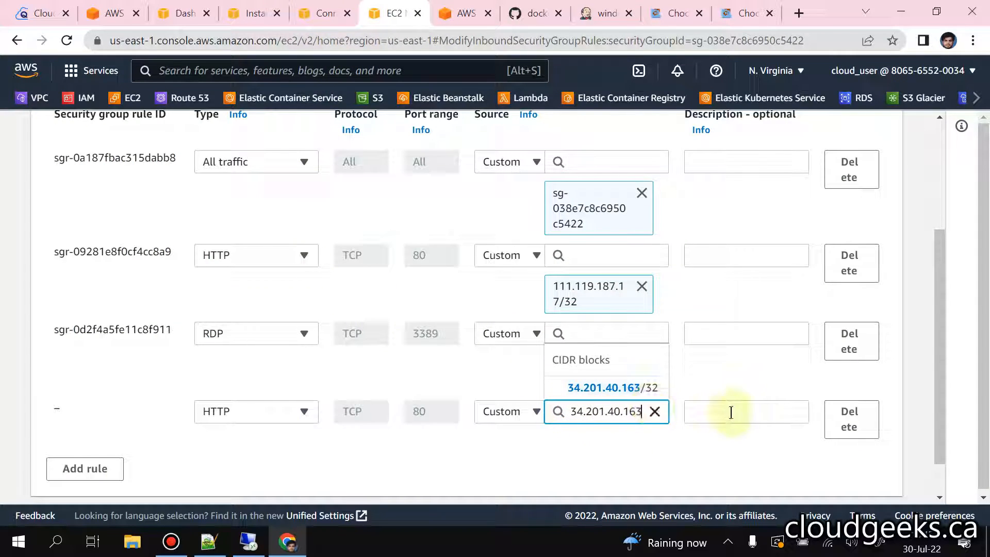
pyautogui.click(647, 387)
# Step: Describe the new HTTP rule as "allowed windows on 80" and save the inbound rules
pyautogui.click(703, 410)
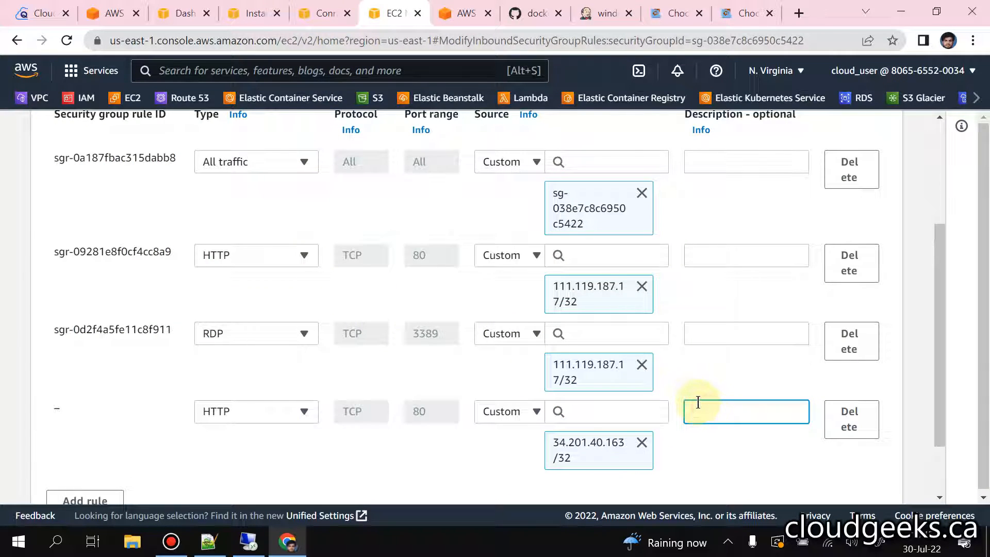
pyautogui.write('allowd')
pyautogui.write(' winod')
pyautogui.write('dows')
pyautogui.write(' on 80')
pyautogui.scroll(-2, 703, 400)
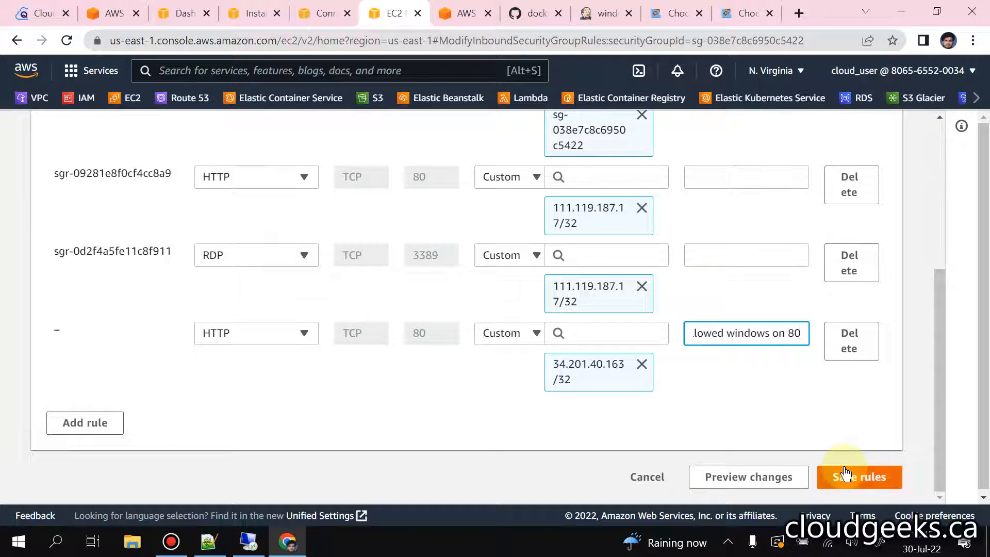
pyautogui.click(853, 474)
pyautogui.click(248, 541)
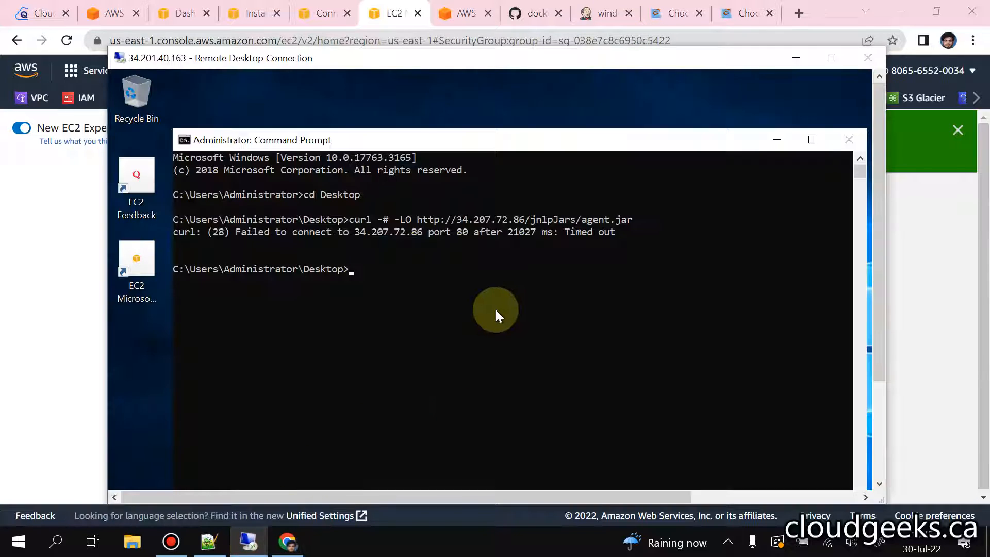
pyautogui.press('Up')
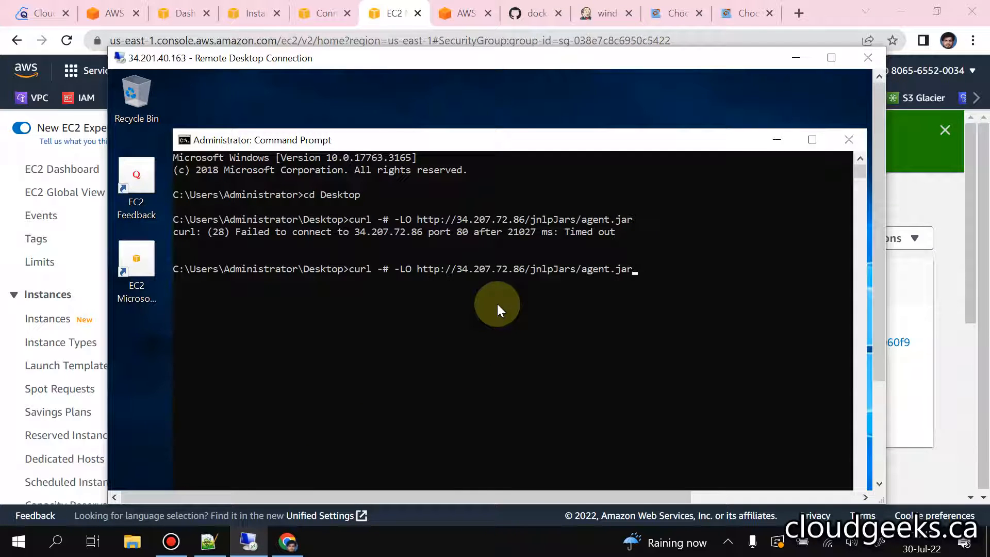
pyautogui.press('Return')
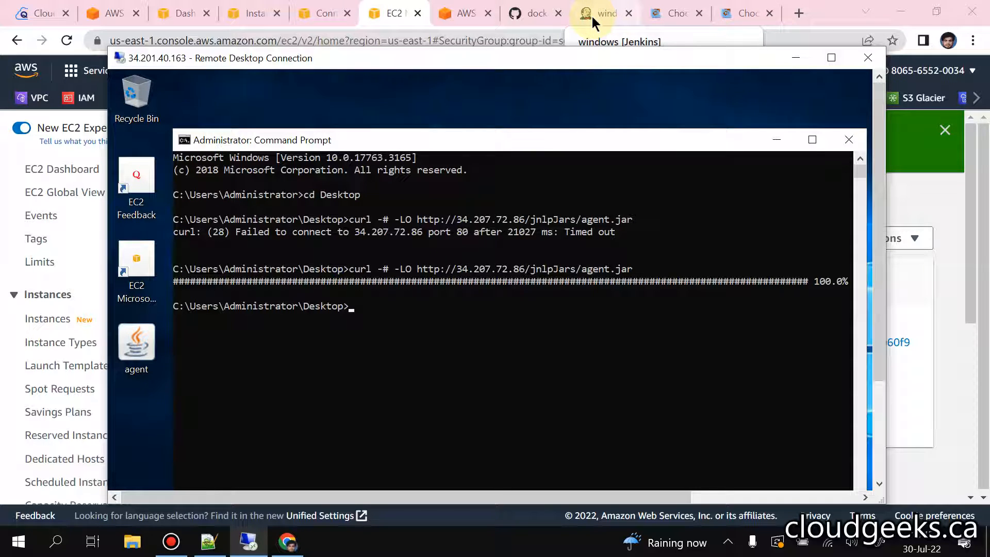
# Step: Switch back to the security group in the EC2 console and reopen its inbound rules for editing
pyautogui.click(466, 14)
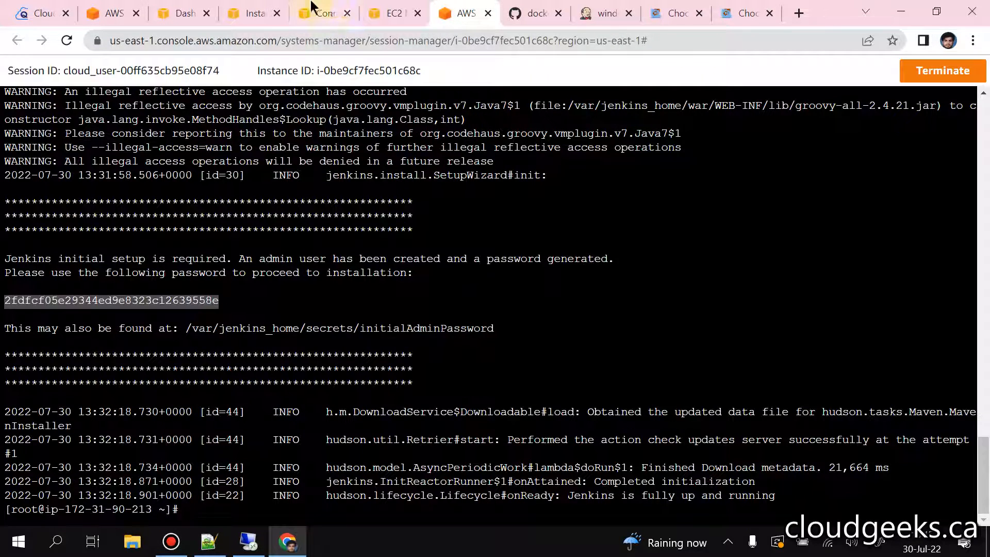
pyautogui.click(366, 11)
pyautogui.scroll(-6, 531, 258)
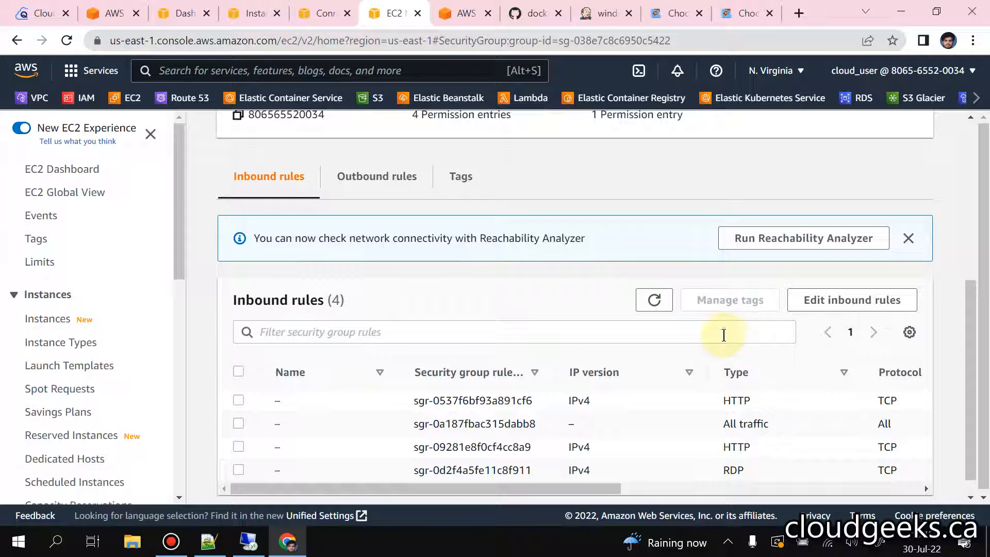
pyautogui.click(830, 297)
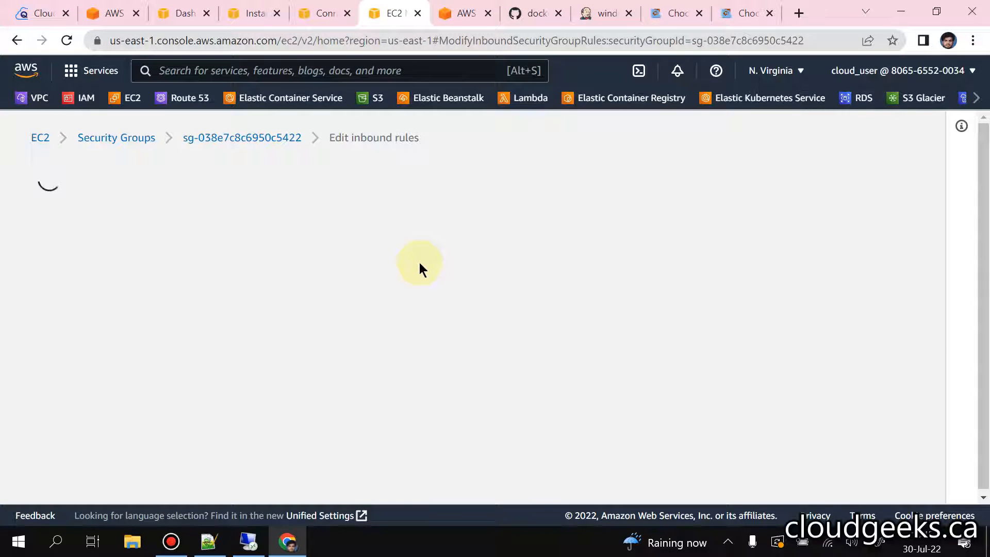
pyautogui.scroll(-5, 419, 262)
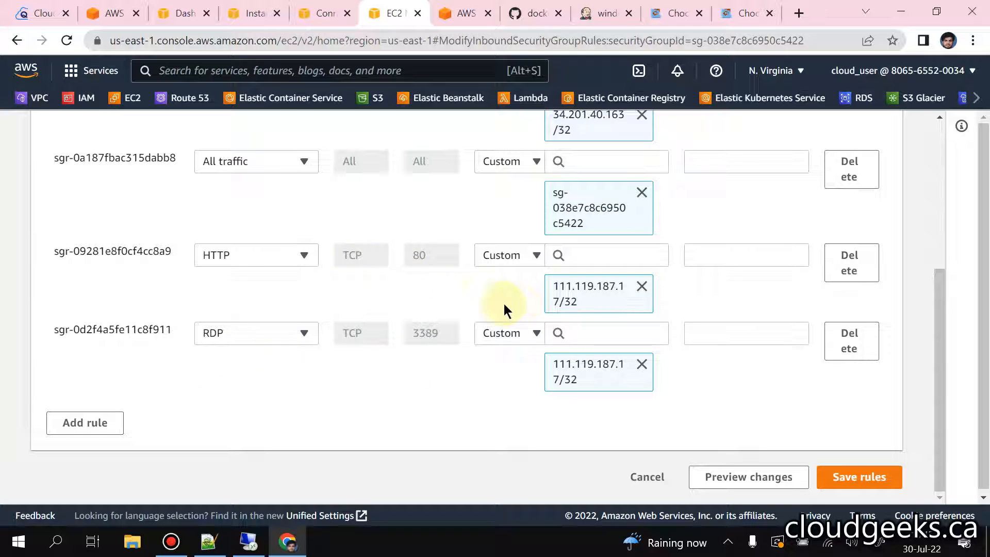
# Step: Copy the source address 34.201.40.163/32 from the HTTP rule described as allowing Windows
pyautogui.scroll(3, 580, 293)
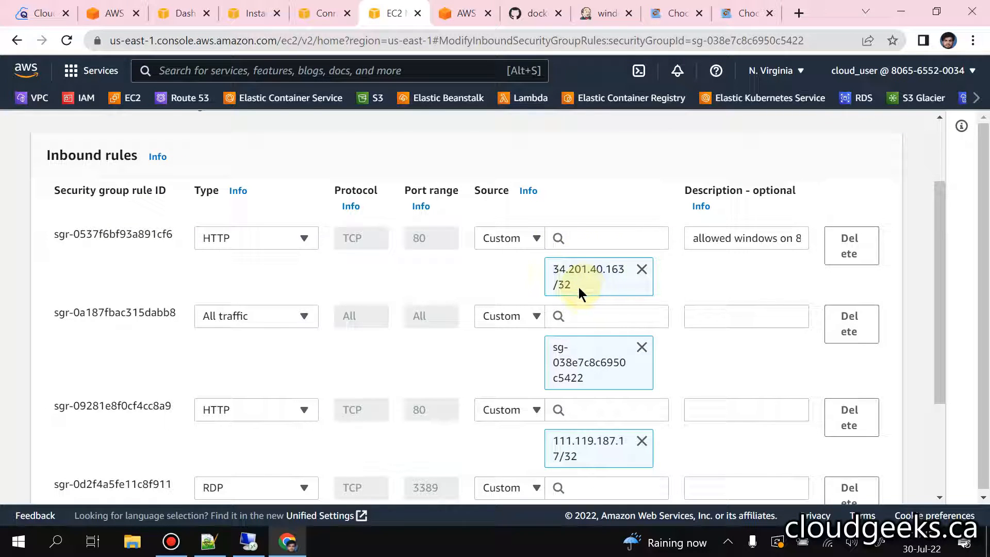
pyautogui.tripleClick(578, 287)
pyautogui.rightClick(557, 274)
pyautogui.click(583, 286)
# Step: Add a Custom TCP inbound rule with port range 50000
pyautogui.scroll(-3, 326, 406)
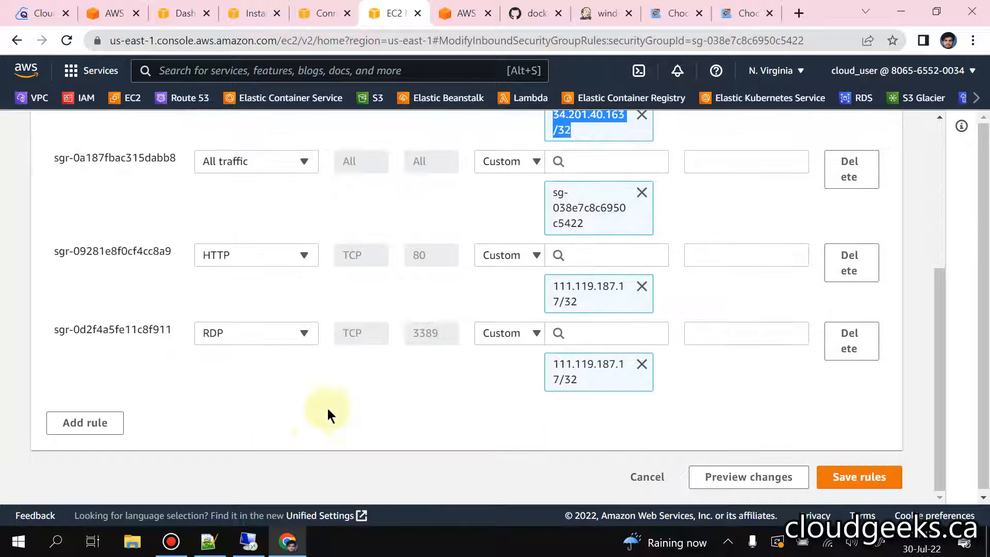
pyautogui.click(84, 431)
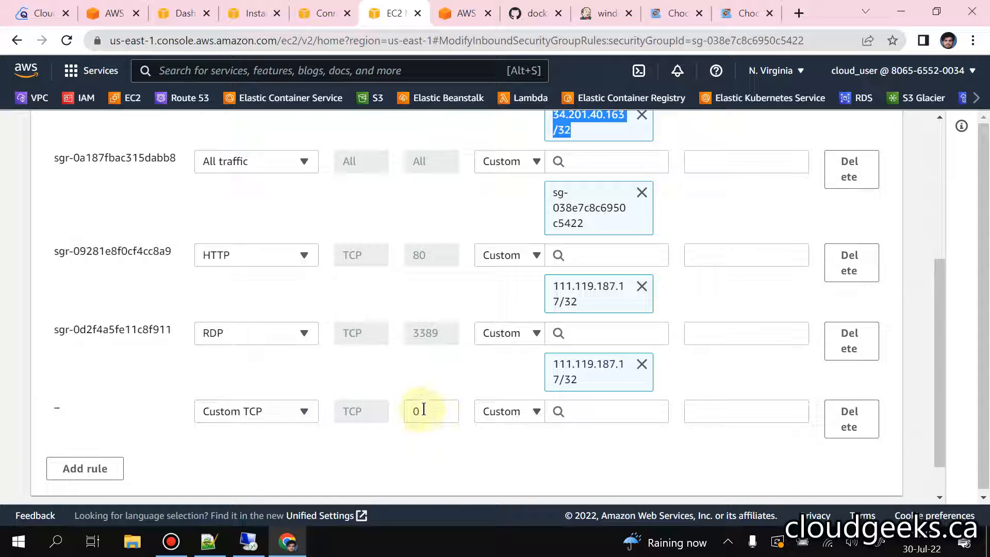
pyautogui.moveTo(423, 409); pyautogui.dragTo(396, 410)
pyautogui.write('50000')
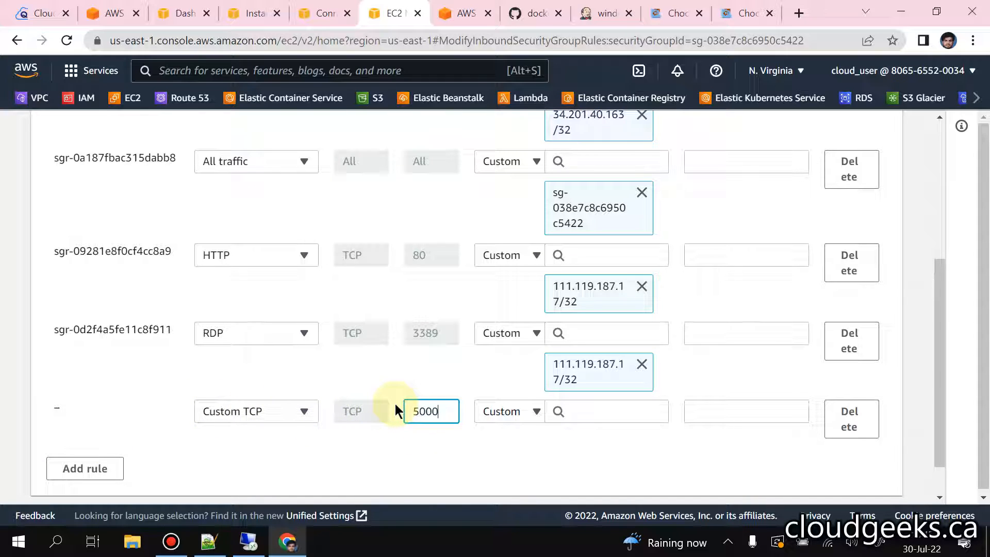
# Step: Set the port 50000 rule's source to 34.201.40.163/32 and enter a description starting with "Allowe"
pyautogui.click(601, 410)
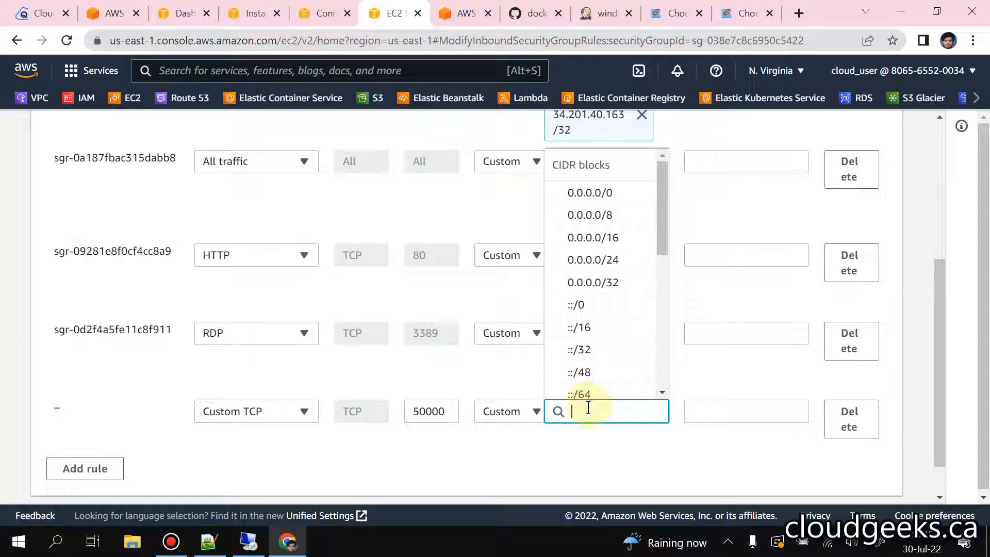
pyautogui.hotkey('ctrl', 'v')
pyautogui.click(625, 387)
pyautogui.click(714, 417)
pyautogui.write('Allowe')
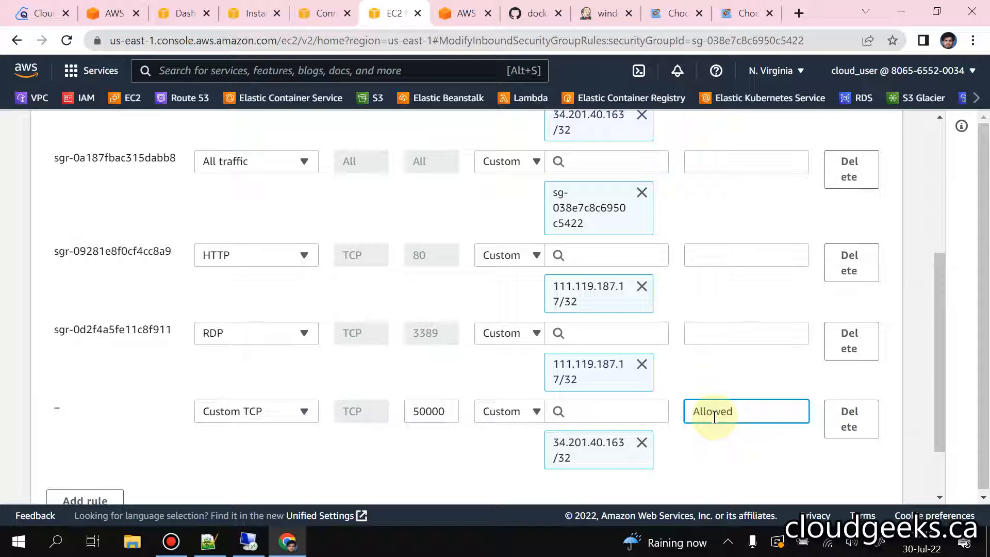
# Step: Finish the port 50000 rule's description with "Window" and save the inbound rules
pyautogui.write('Windows')
pyautogui.scroll(-2, 713, 417)
pyautogui.click(877, 475)
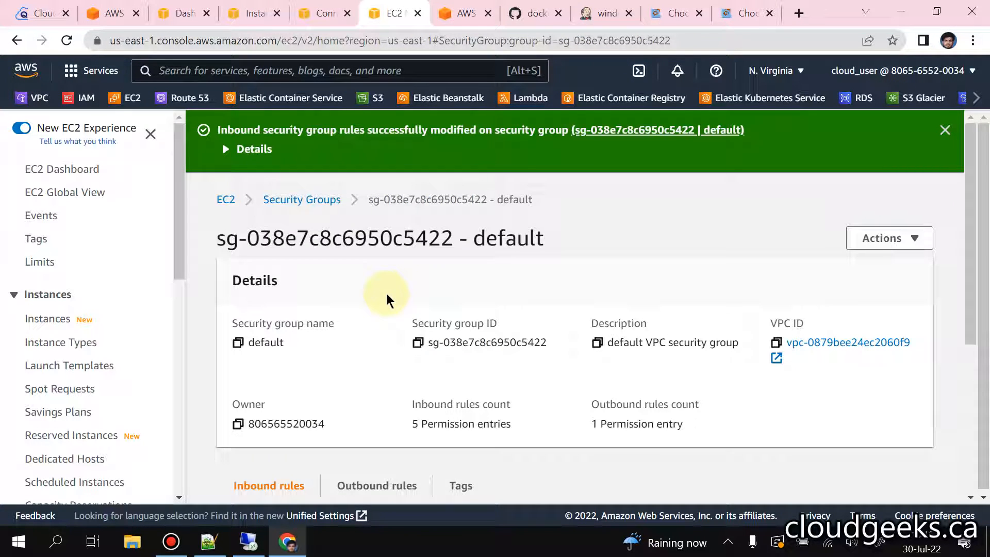
# Step: Switch to the Jenkins page of the windows agent and copy the java -jar agent.jar launch command given for the agent command line
pyautogui.click(587, 16)
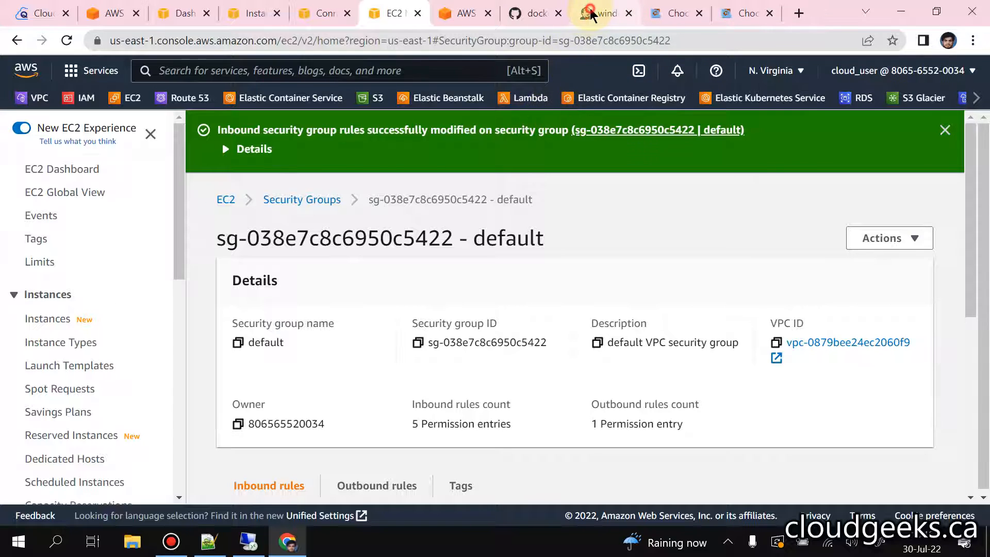
pyautogui.moveTo(332, 280); pyautogui.dragTo(928, 314)
pyautogui.rightClick(713, 296)
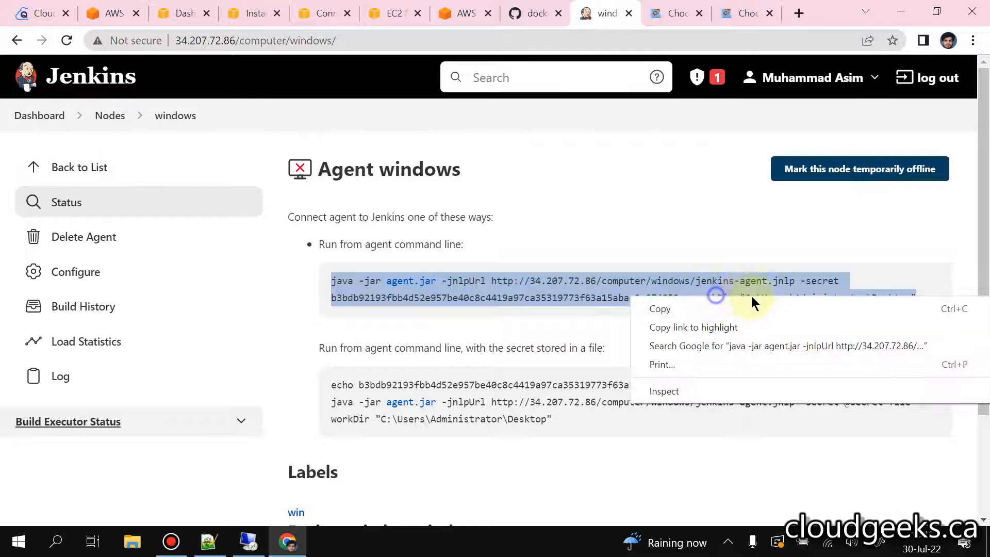
pyautogui.click(738, 309)
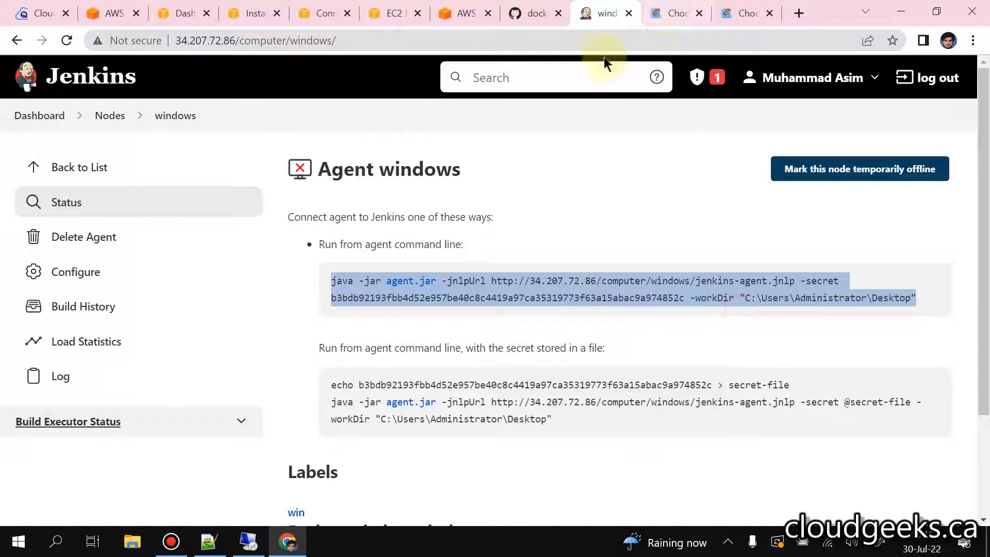
# Step: Switch to the remote desktop session and run the copied agent.jar launch command, including the agent secret, from the Desktop folder in the command prompt
pyautogui.click(248, 541)
pyautogui.moveTo(464, 142); pyautogui.dragTo(486, 103)
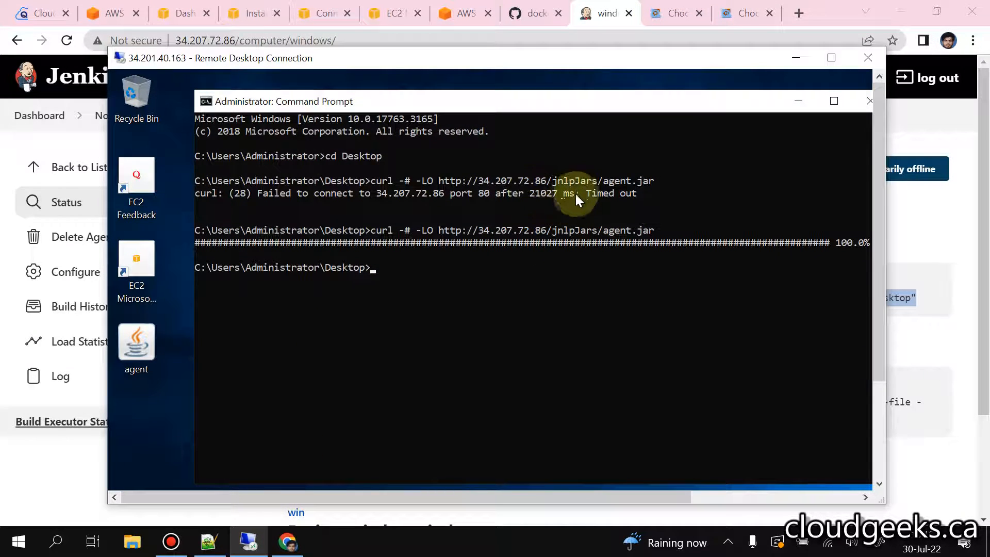
pyautogui.rightClick(606, 179)
pyautogui.press('Return')
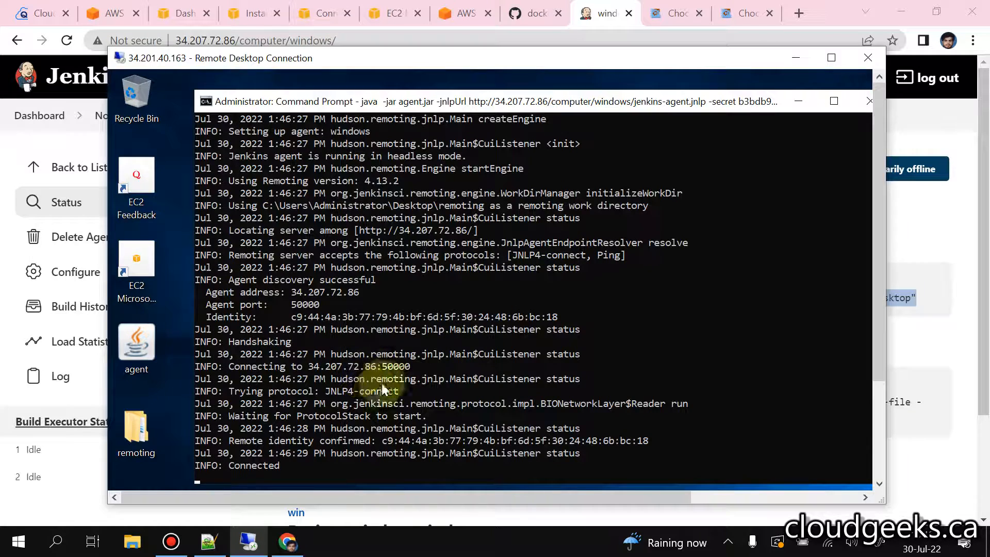
# Step: Open the remoting folder on the remote desktop and close the command prompt running the agent
pyautogui.click(163, 435)
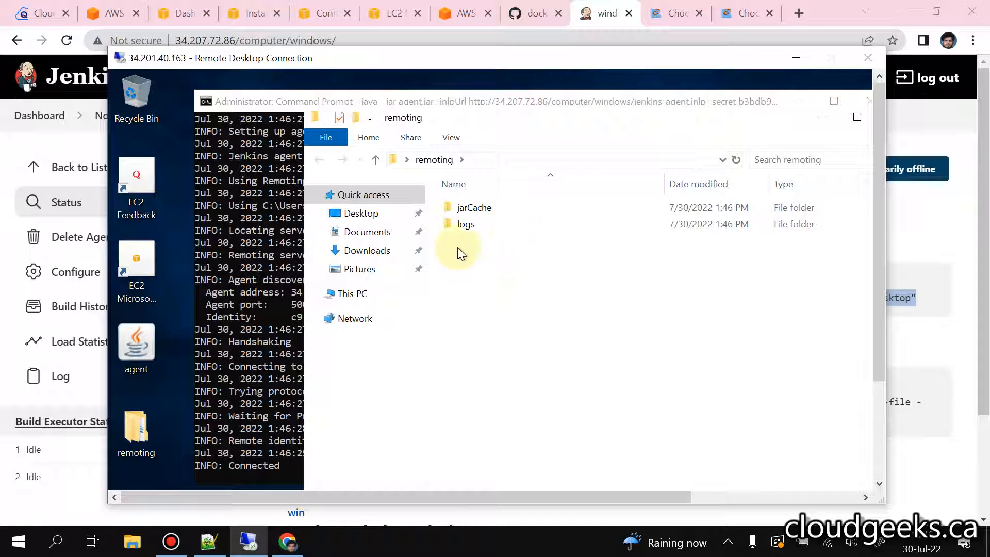
pyautogui.click(667, 106)
pyautogui.click(787, 95)
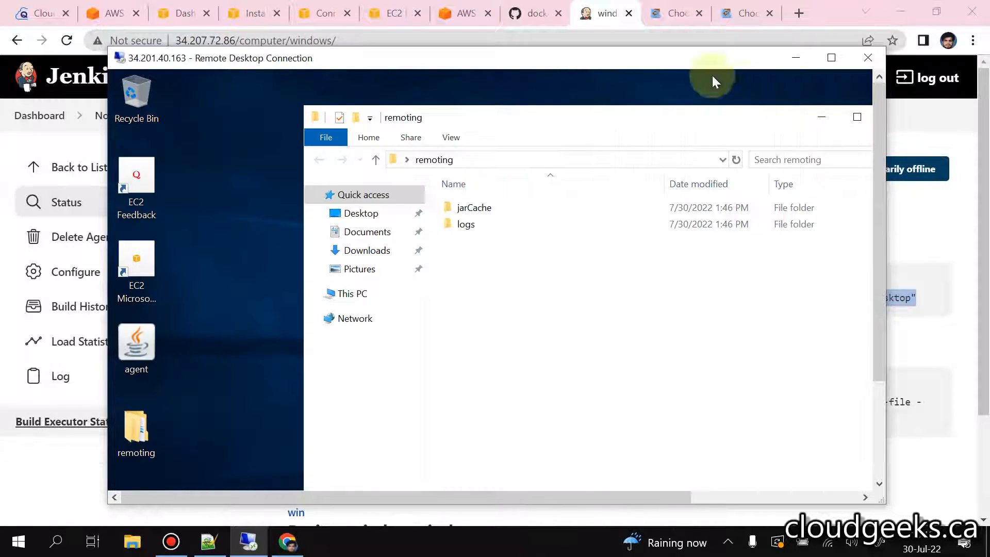
# Step: Return to Jenkins, reload the nodes list and open the windows node to check its connection status
pyautogui.click(601, 17)
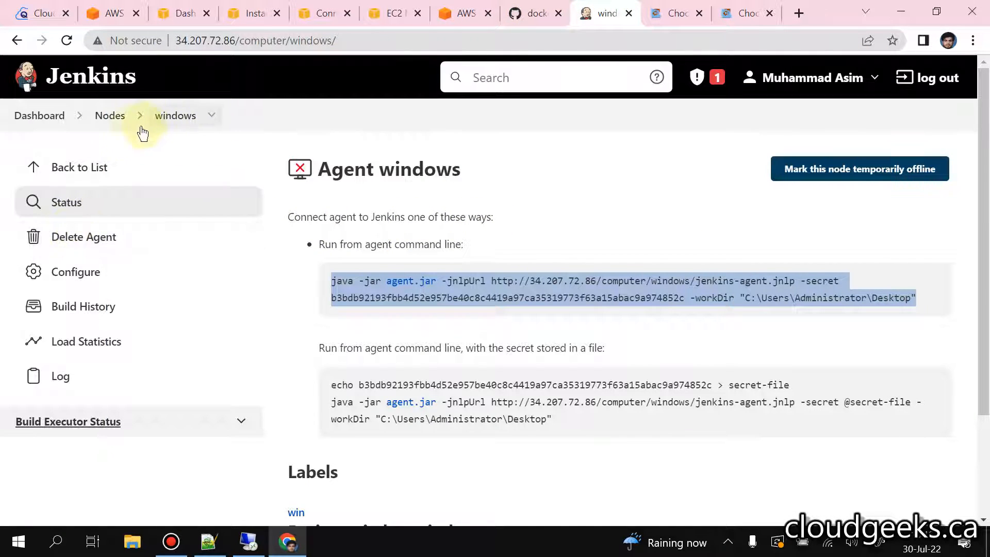
pyautogui.click(109, 116)
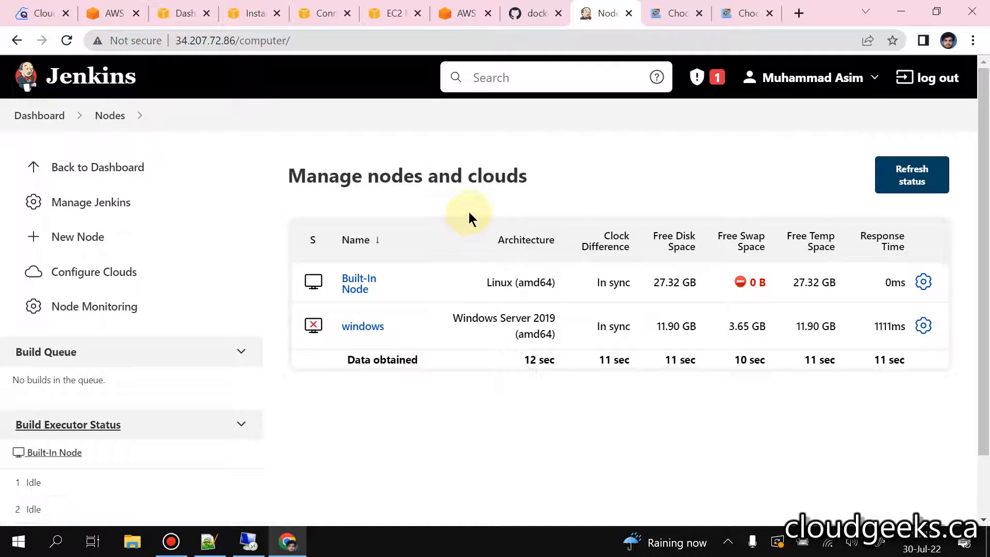
pyautogui.click(66, 41)
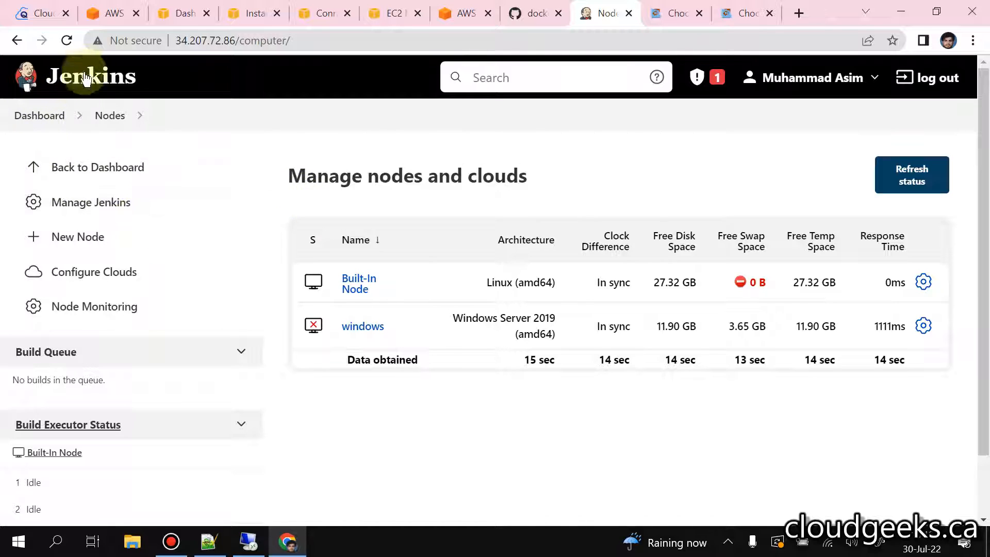
pyautogui.click(66, 40)
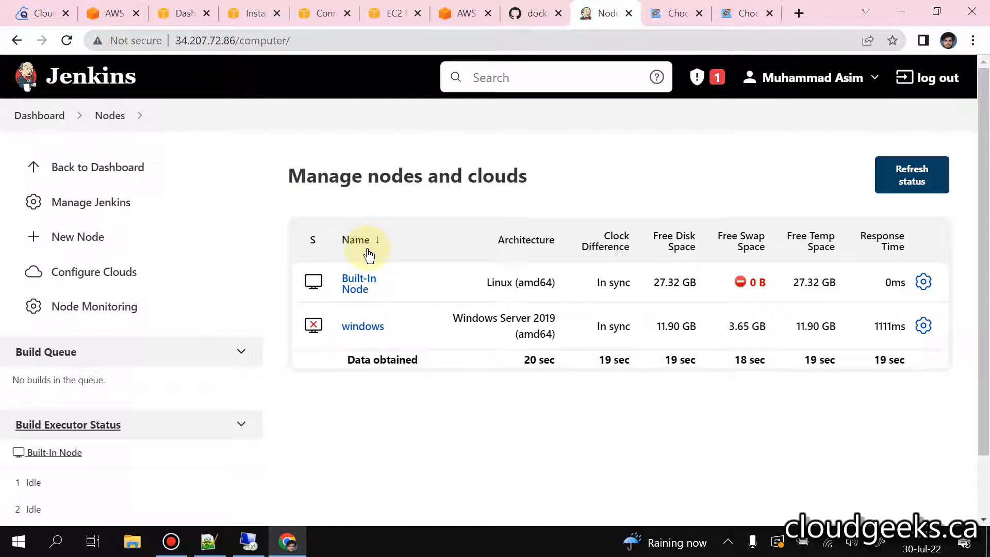
pyautogui.click(371, 334)
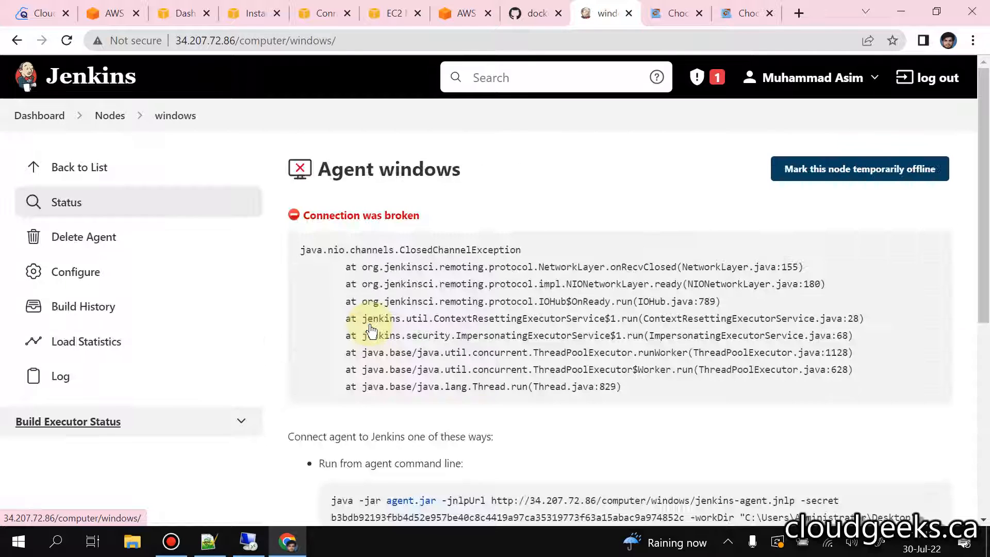
# Step: Copy the java -jar agent.jar launch command for the windows agent again
pyautogui.scroll(-4, 341, 255)
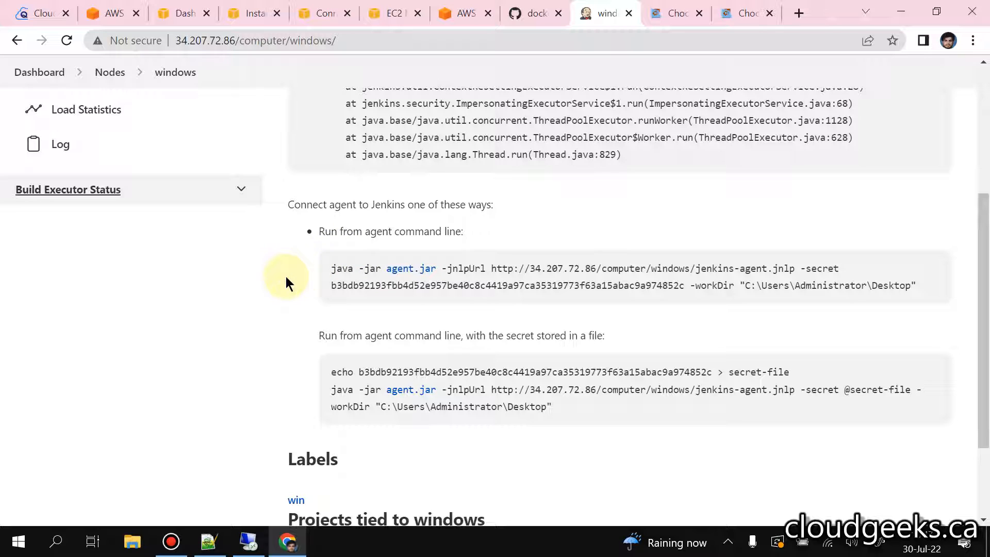
pyautogui.moveTo(324, 269); pyautogui.dragTo(953, 300)
pyautogui.rightClick(699, 269)
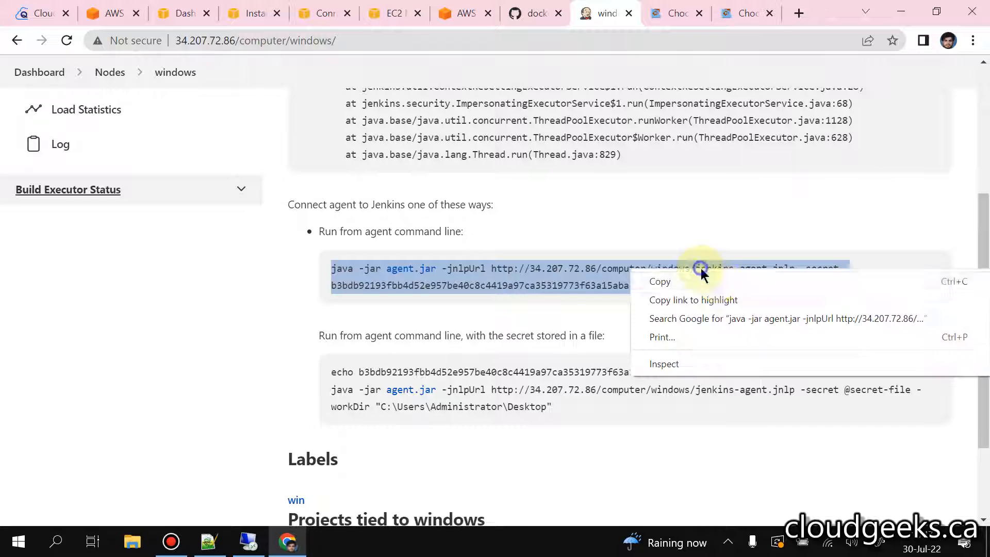
pyautogui.click(716, 283)
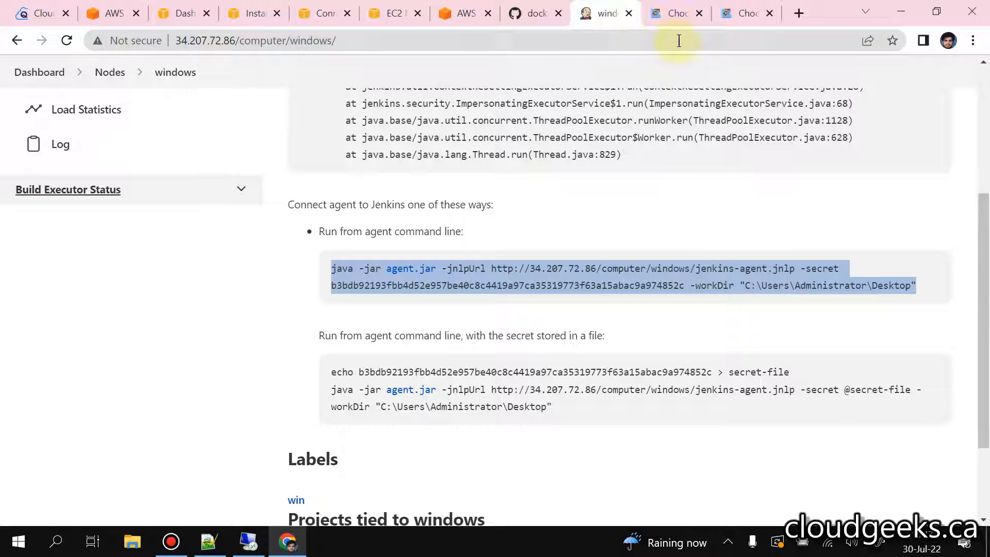
# Step: Switch back to the remote desktop session and close the remoting folder window
pyautogui.click(676, 15)
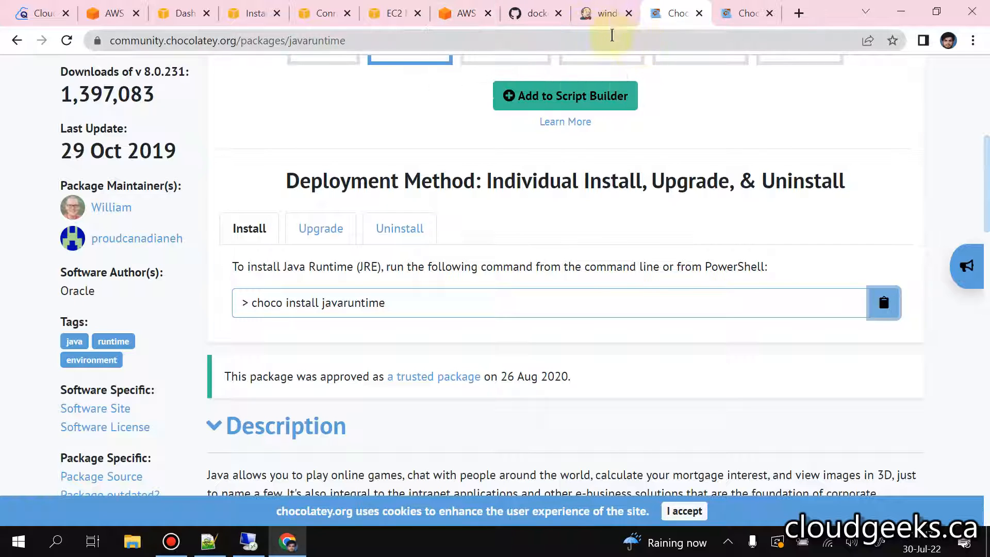
pyautogui.click(242, 531)
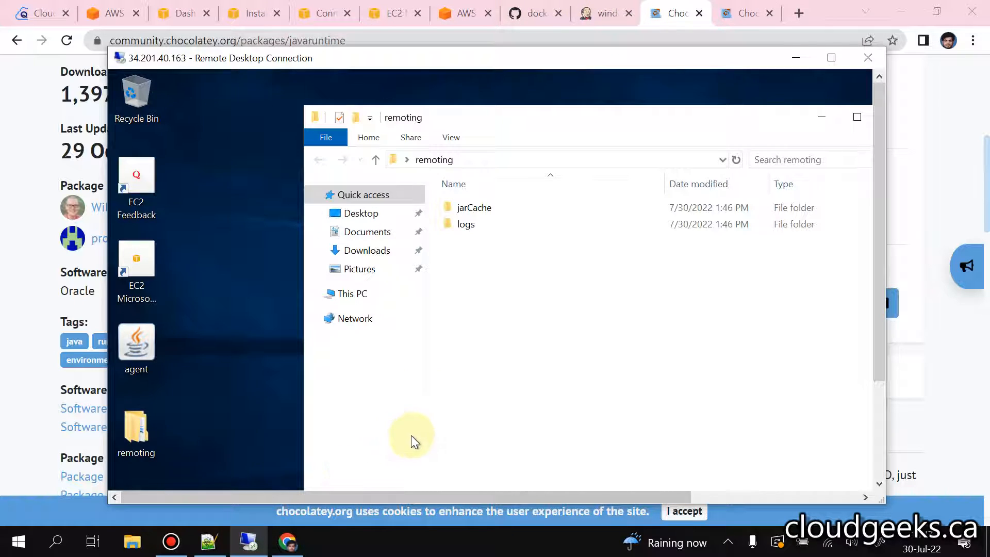
pyautogui.click(721, 119)
pyautogui.click(797, 95)
# Step: Search for cmd on the remote Windows server and open a new Command Prompt
pyautogui.click(878, 460)
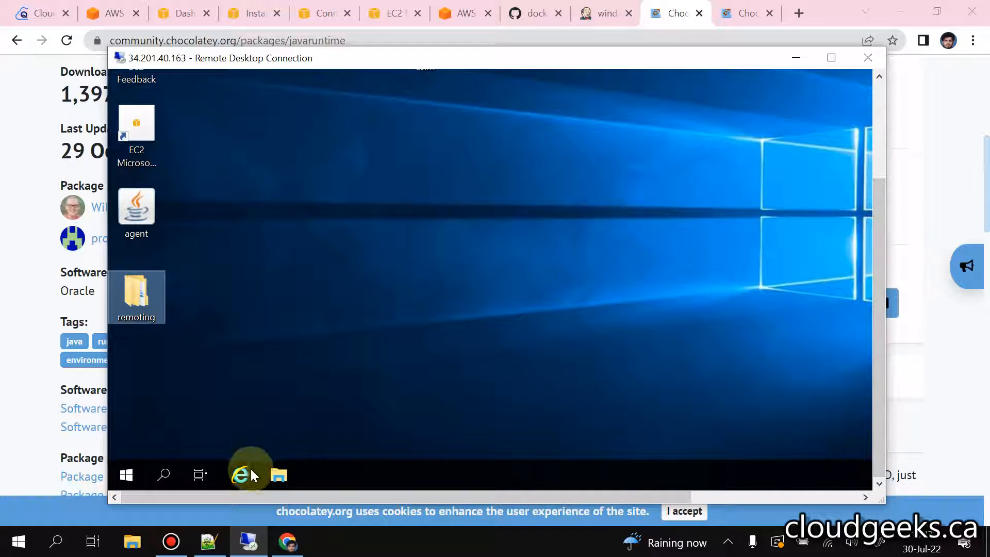
pyautogui.click(878, 100)
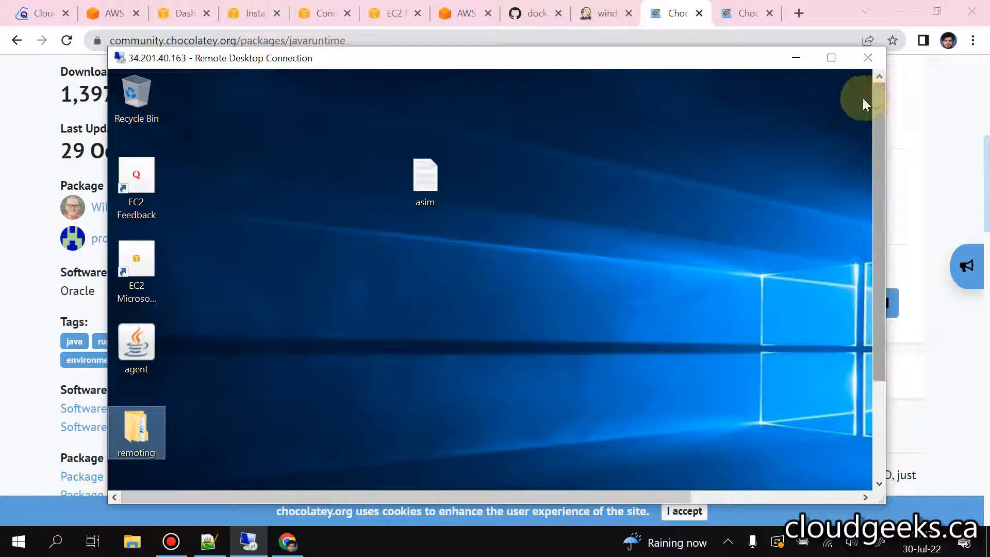
pyautogui.click(876, 439)
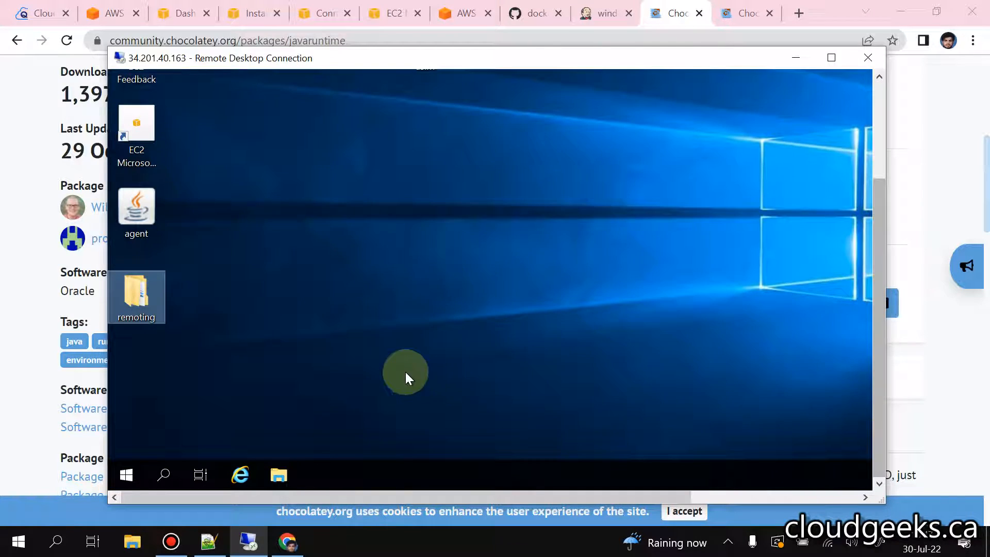
pyautogui.click(168, 474)
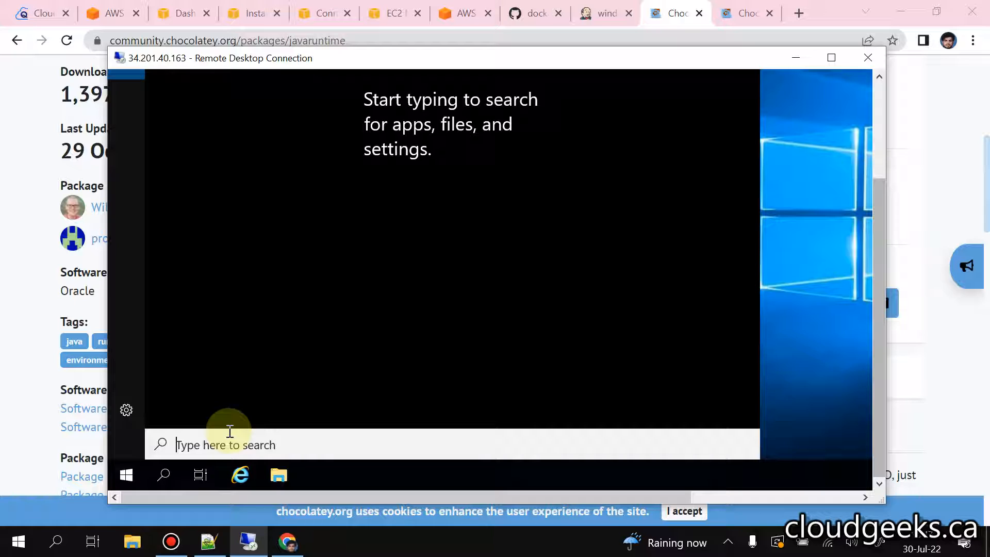
pyautogui.write('cmd')
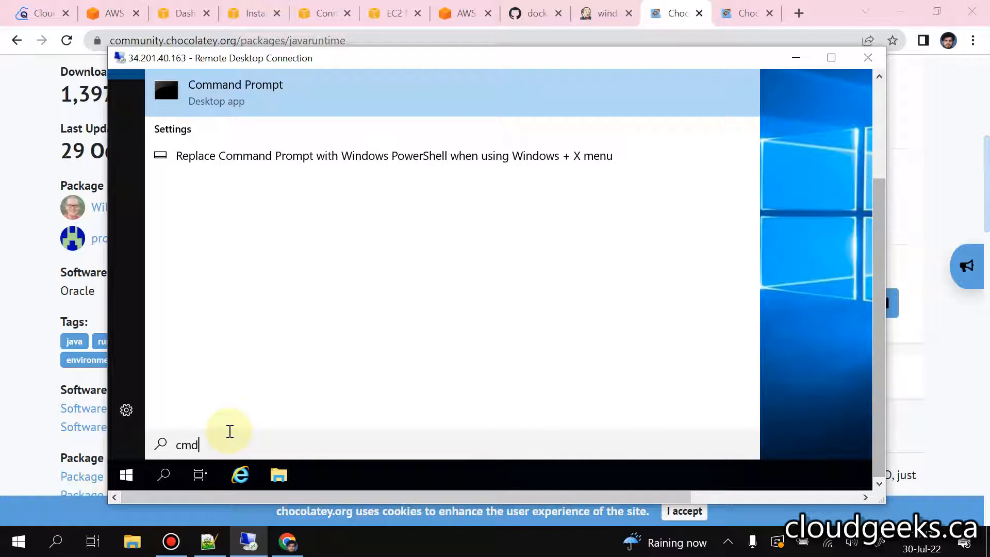
pyautogui.press('Return')
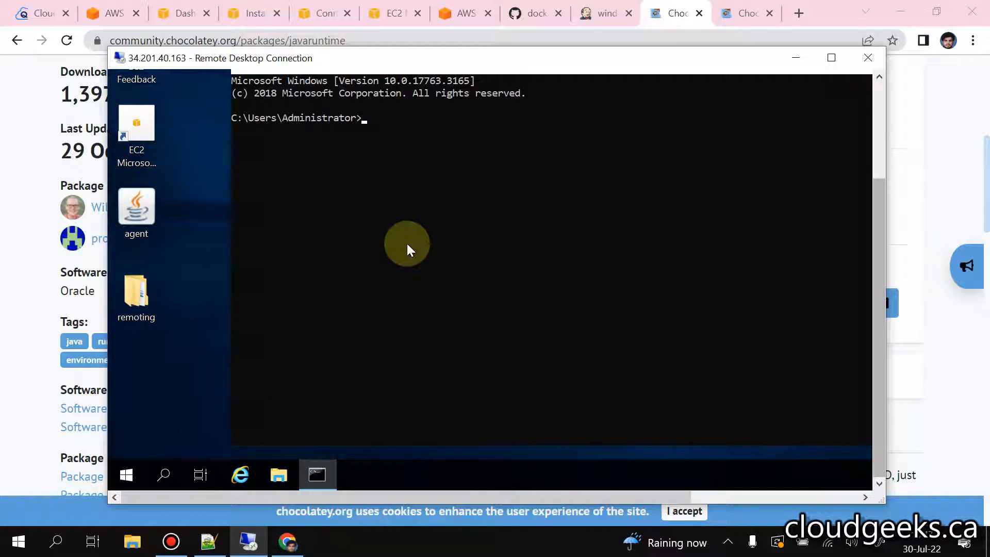
# Step: Run the copied agent.jar launch command with its agent secret from the home folder, and run it again after changing folder with cd Desktop
pyautogui.hotkey('ctrl', 'v')
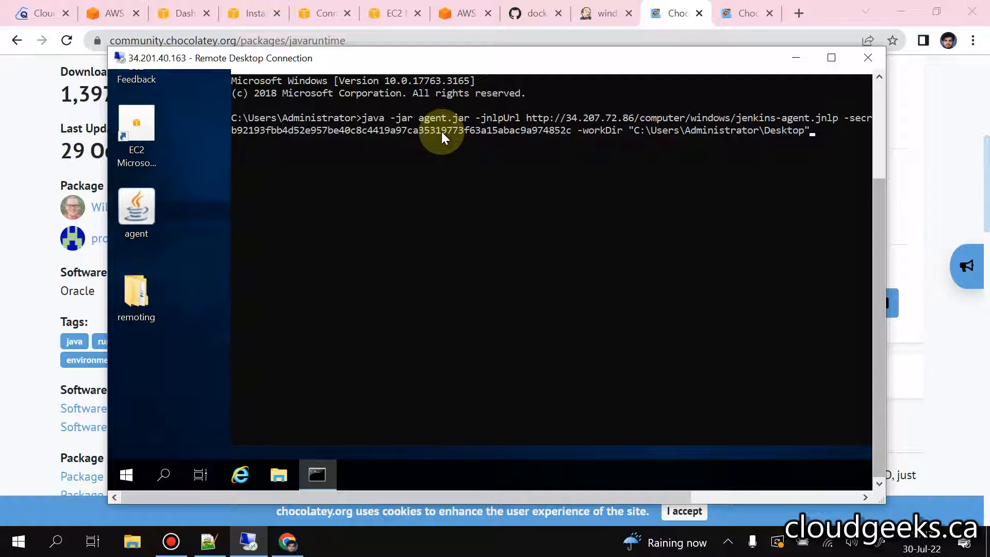
pyautogui.press('Return')
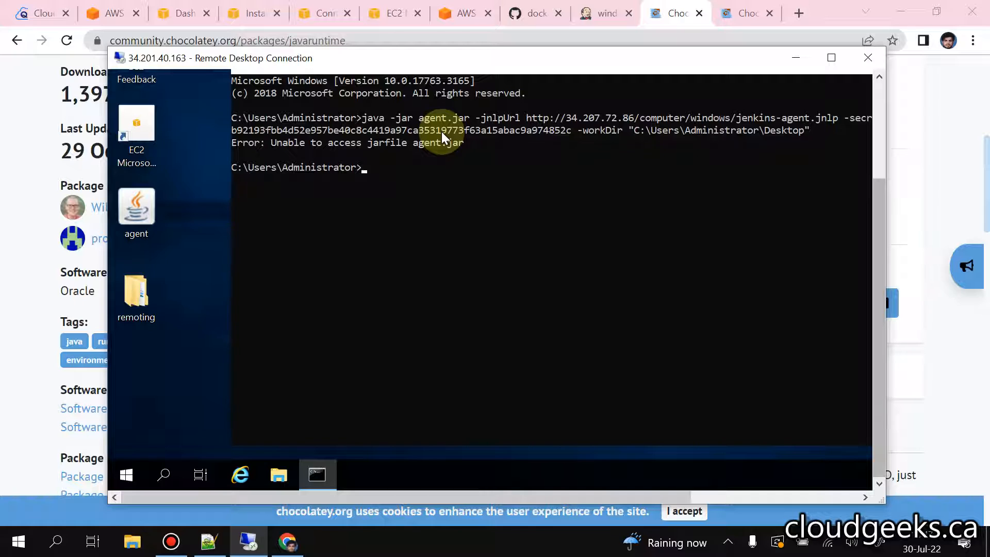
pyautogui.write('cd Desktop')
pyautogui.press('Return')
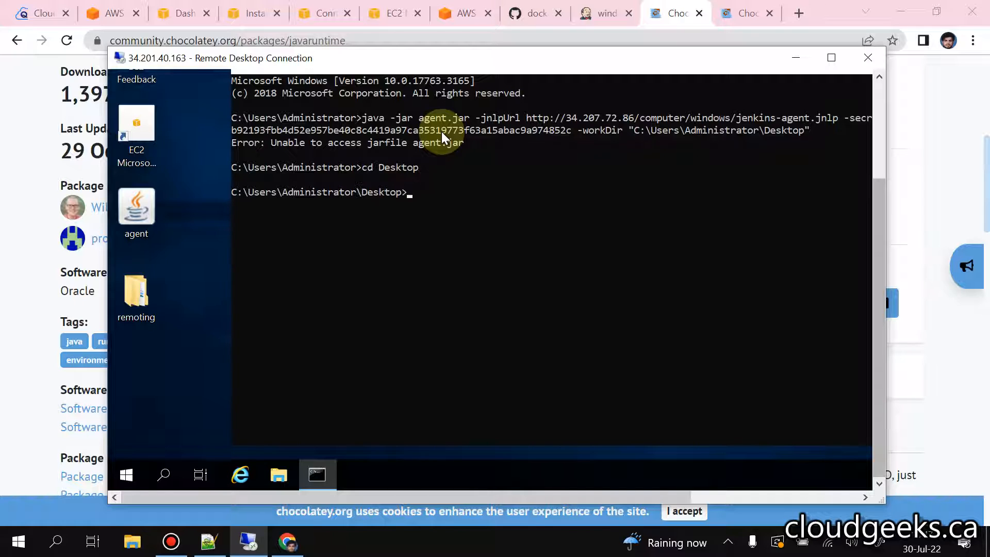
pyautogui.hotkey('ctrl', 'v')
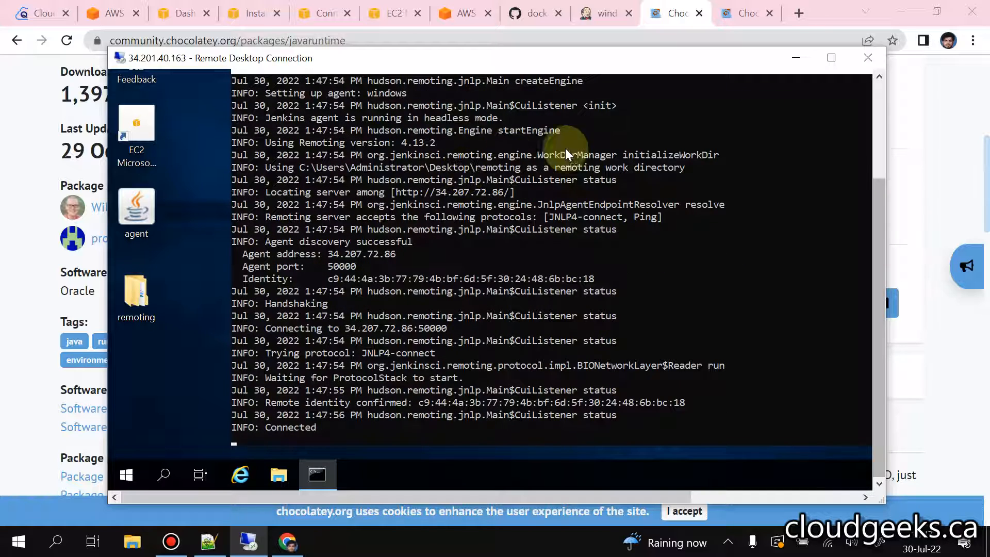
# Step: Go back to Jenkins and check the windows node's status in the nodes list and on its agent page
pyautogui.click(875, 95)
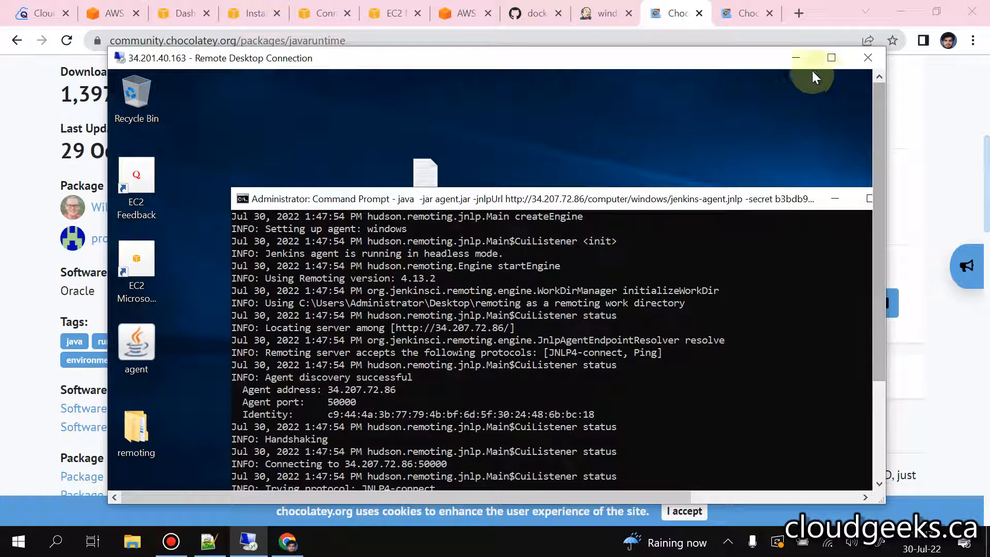
pyautogui.click(598, 16)
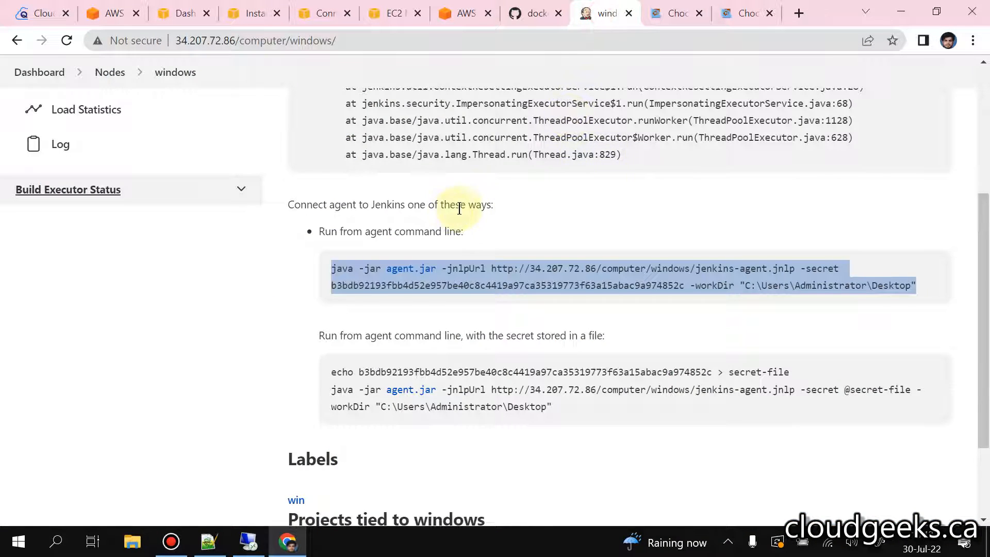
pyautogui.scroll(5, 454, 206)
pyautogui.click(176, 116)
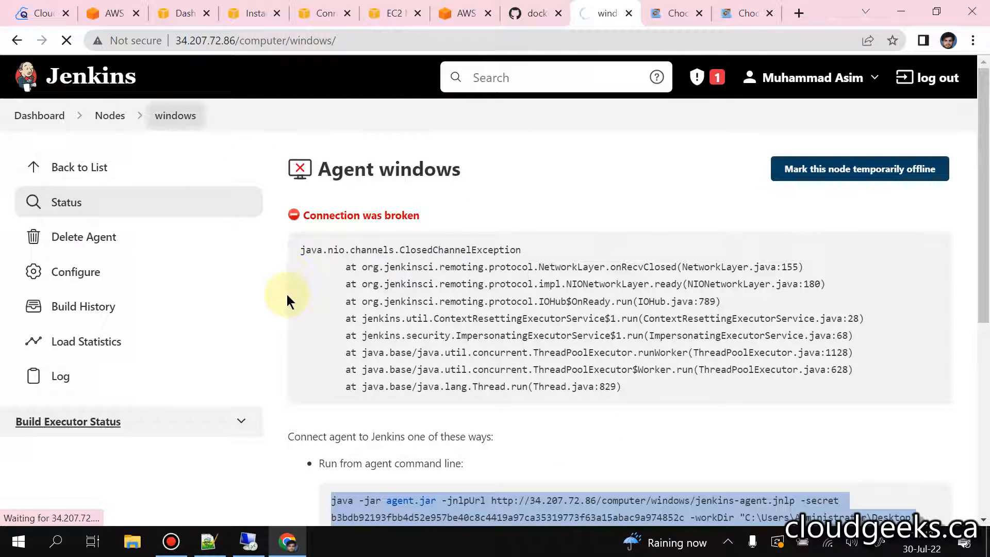
pyautogui.click(110, 115)
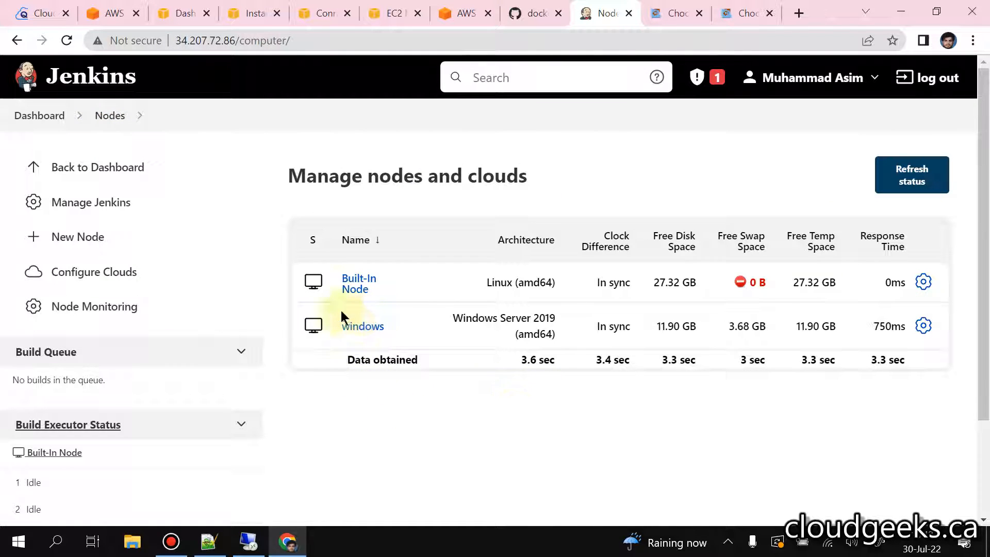
pyautogui.click(353, 324)
pyautogui.moveTo(379, 217); pyautogui.dragTo(282, 218)
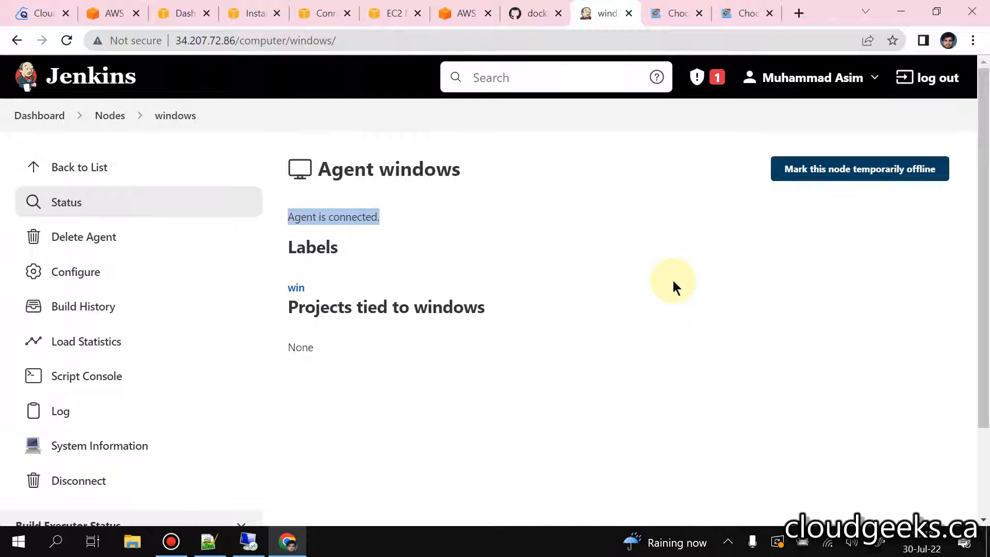
# Step: Create a new Jenkins freestyle project named "windows cicd" from the dashboard
pyautogui.click(40, 117)
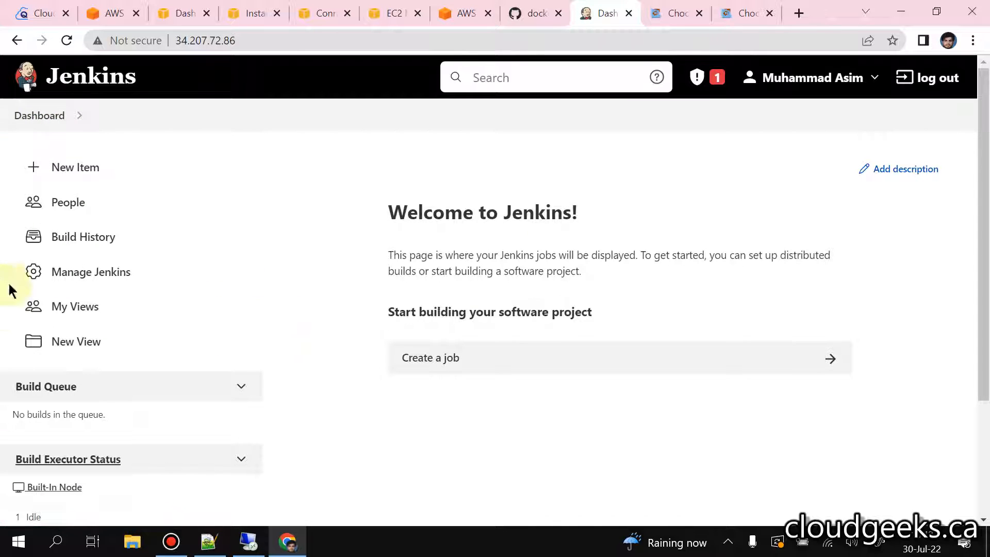
pyautogui.click(78, 172)
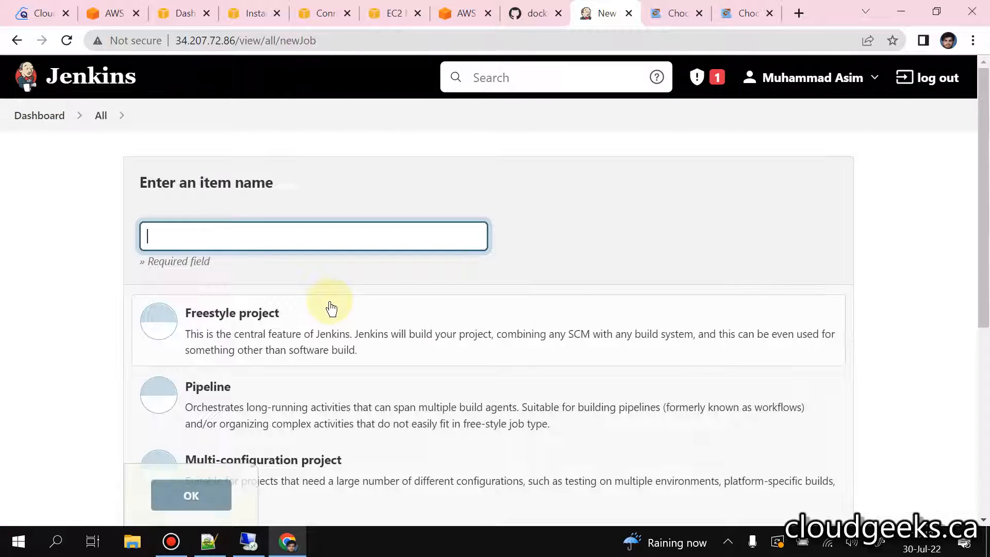
pyautogui.click(269, 230)
pyautogui.write('windows')
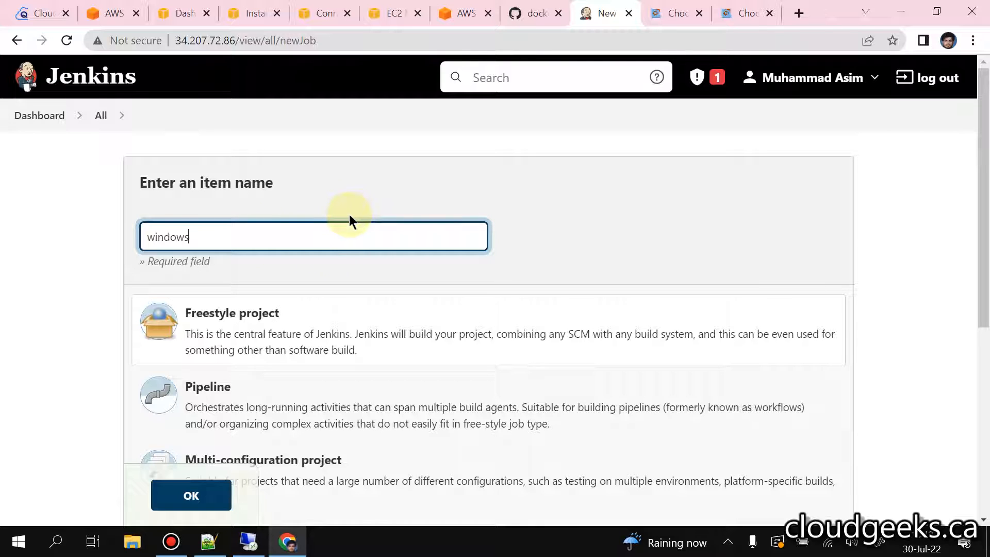
pyautogui.write(' choc')
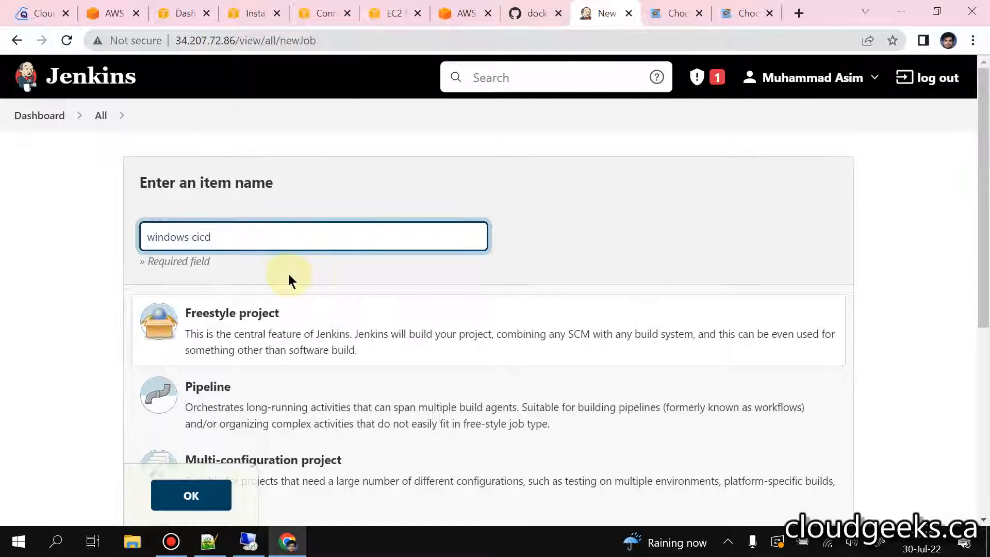
pyautogui.scroll(-3, 382, 246)
pyautogui.click(196, 495)
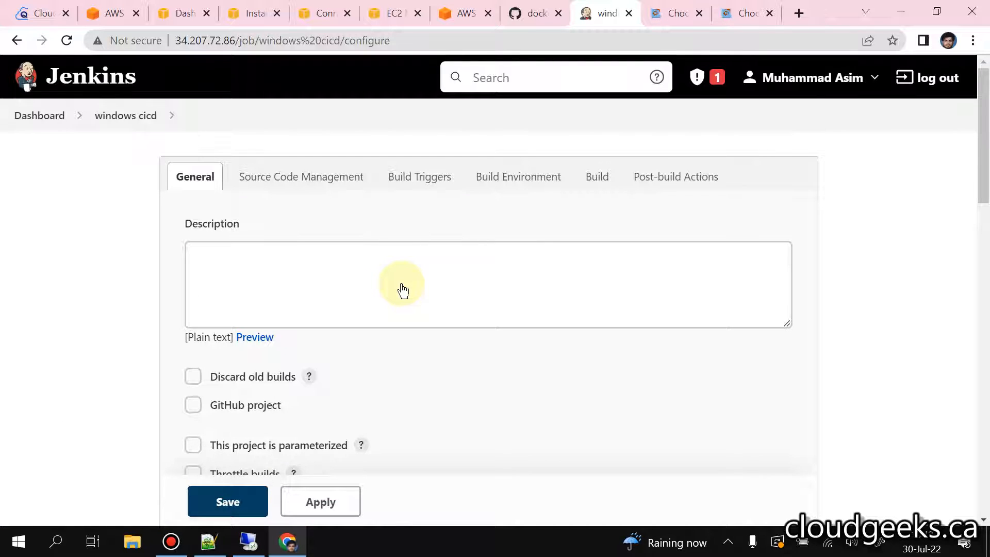
# Step: Restrict where the windows cicd project can be run, using the label expression win
pyautogui.scroll(-5, 401, 285)
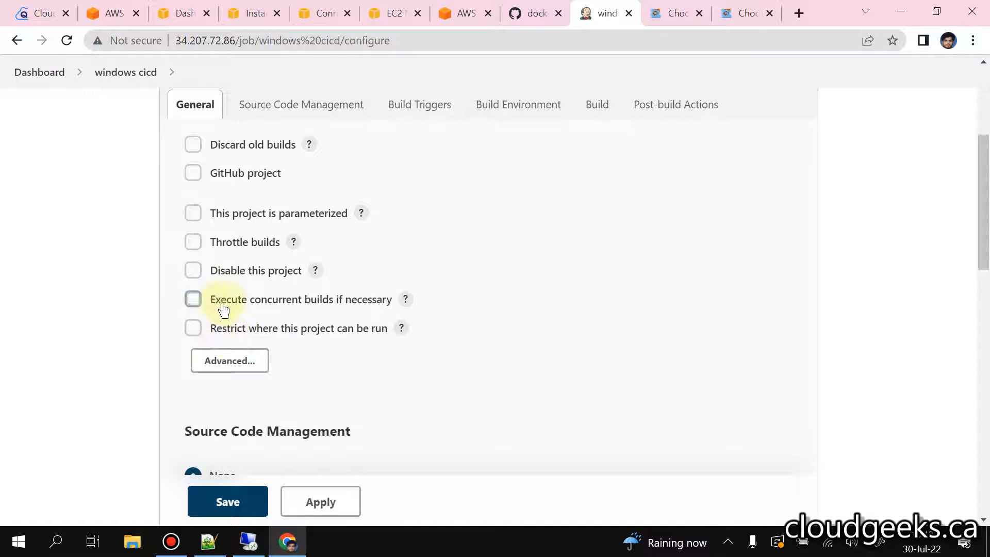
pyautogui.click(193, 328)
pyautogui.scroll(-3, 387, 335)
pyautogui.click(280, 264)
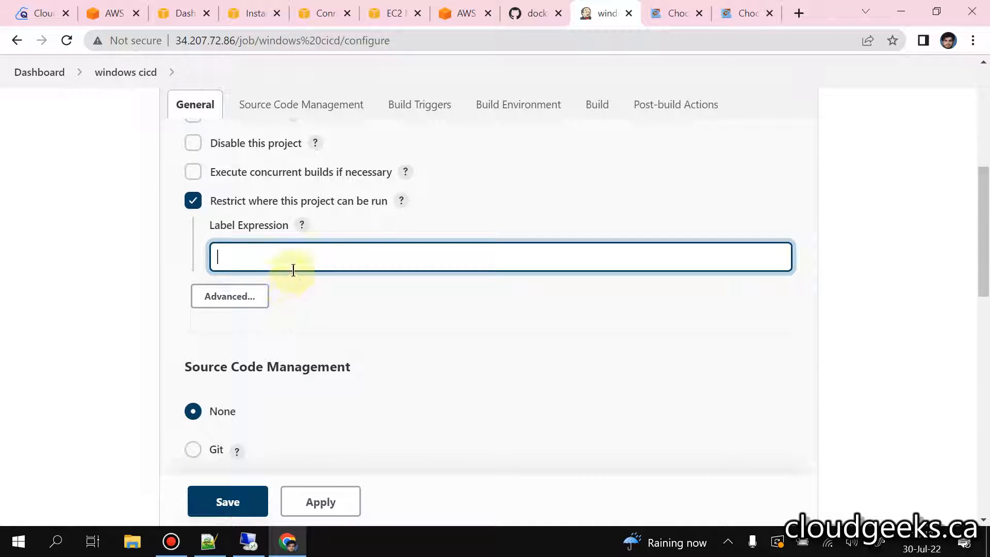
pyautogui.write('w')
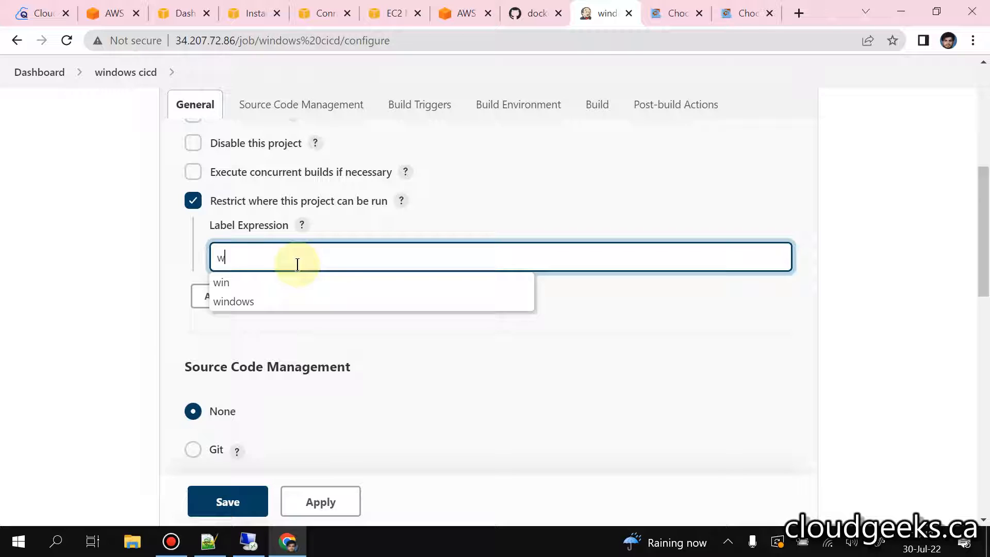
pyautogui.click(269, 285)
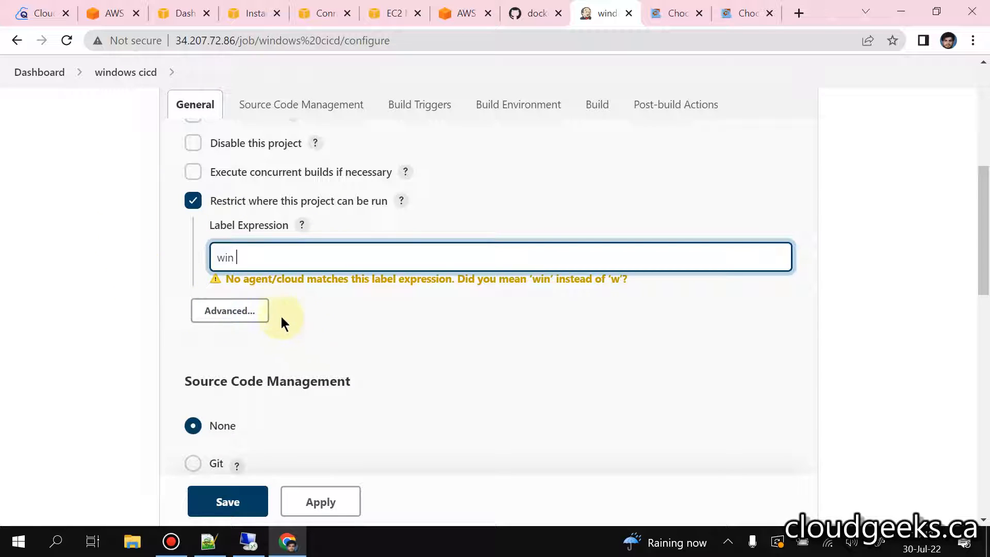
pyautogui.press('BackSpace')
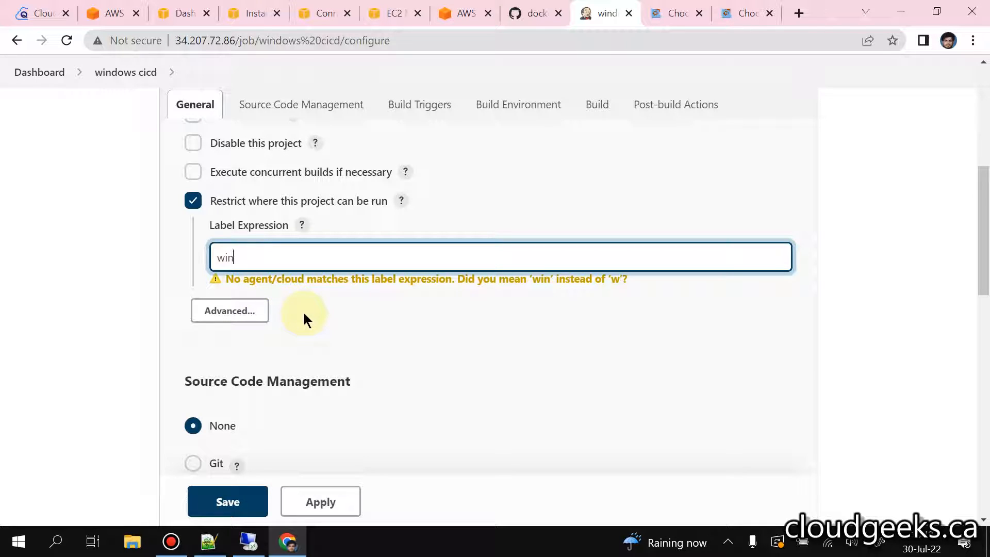
pyautogui.click(281, 283)
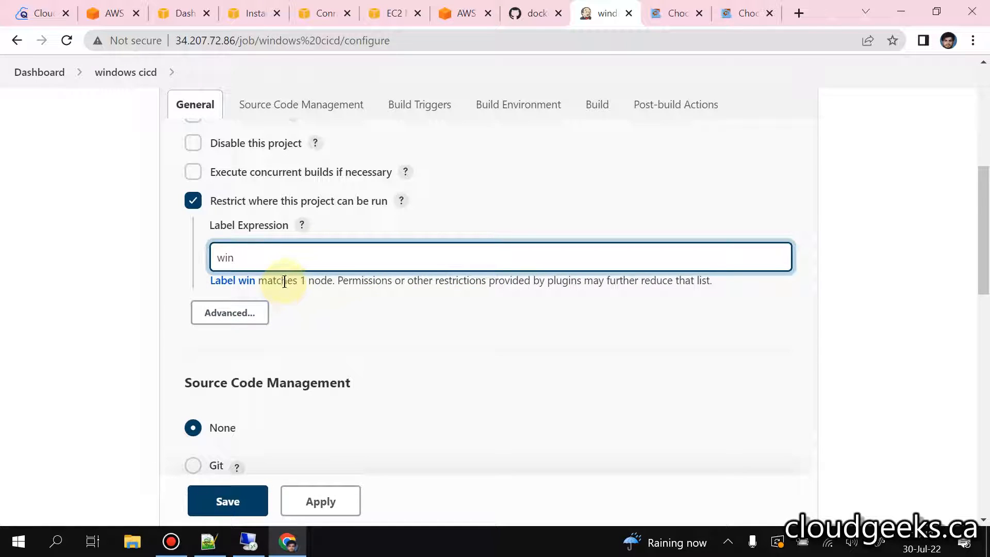
pyautogui.click(348, 332)
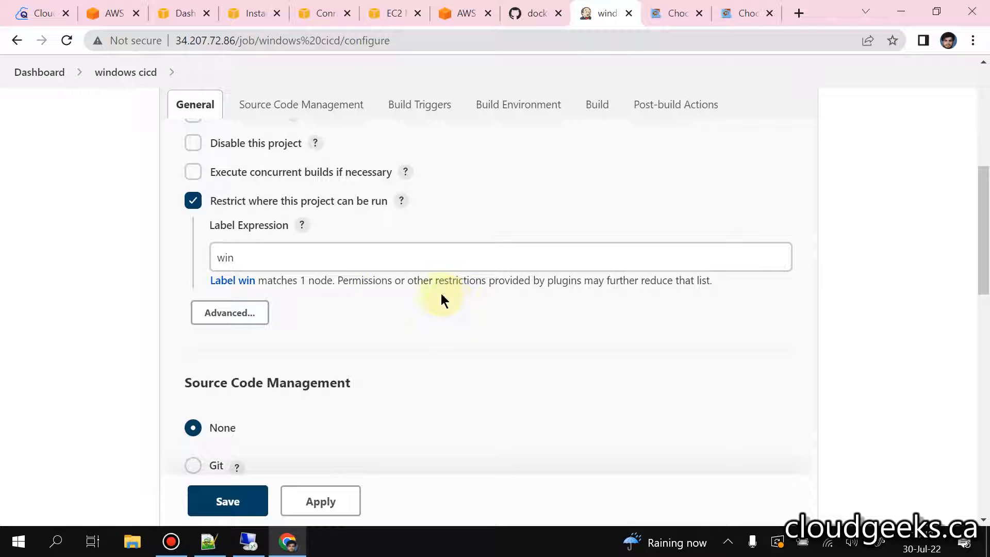
# Step: Add an Execute Windows batch command build step and begin its command with cd
pyautogui.scroll(-3, 448, 293)
pyautogui.scroll(-3, 358, 289)
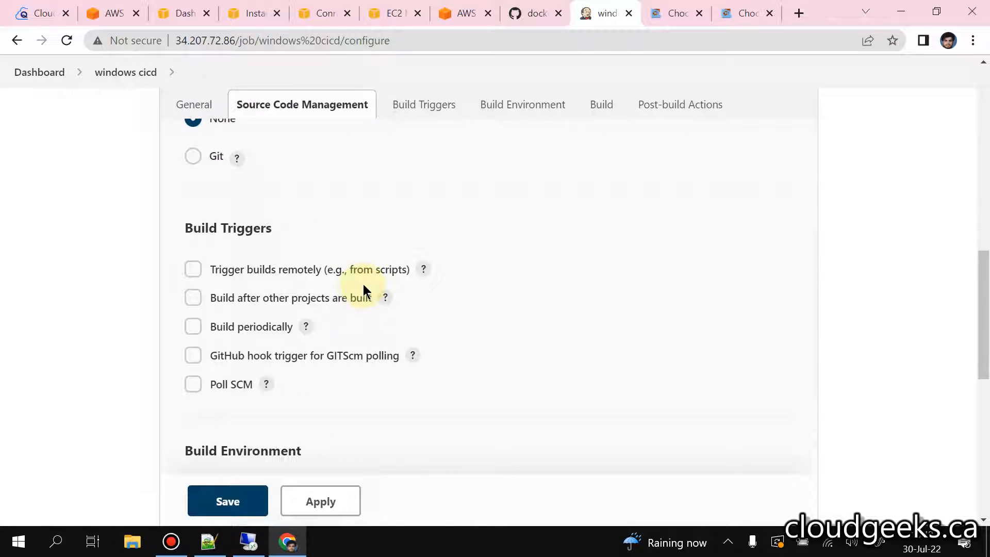
pyautogui.scroll(3, 516, 180)
pyautogui.click(602, 106)
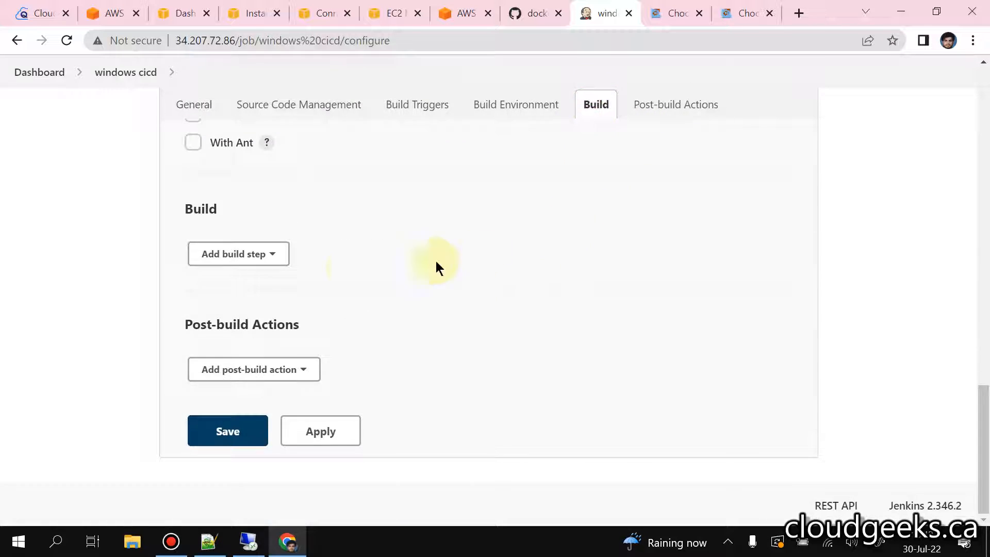
pyautogui.click(260, 332)
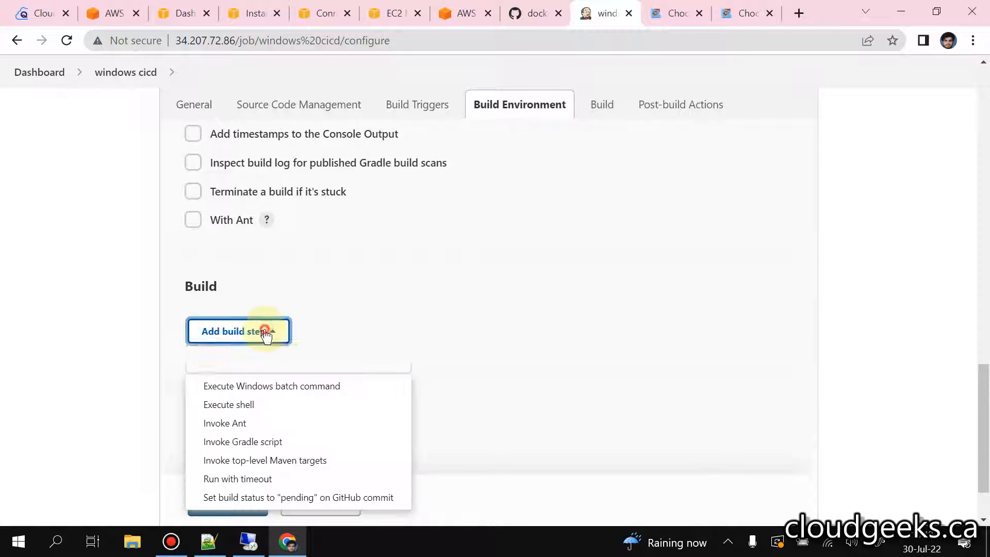
pyautogui.click(277, 392)
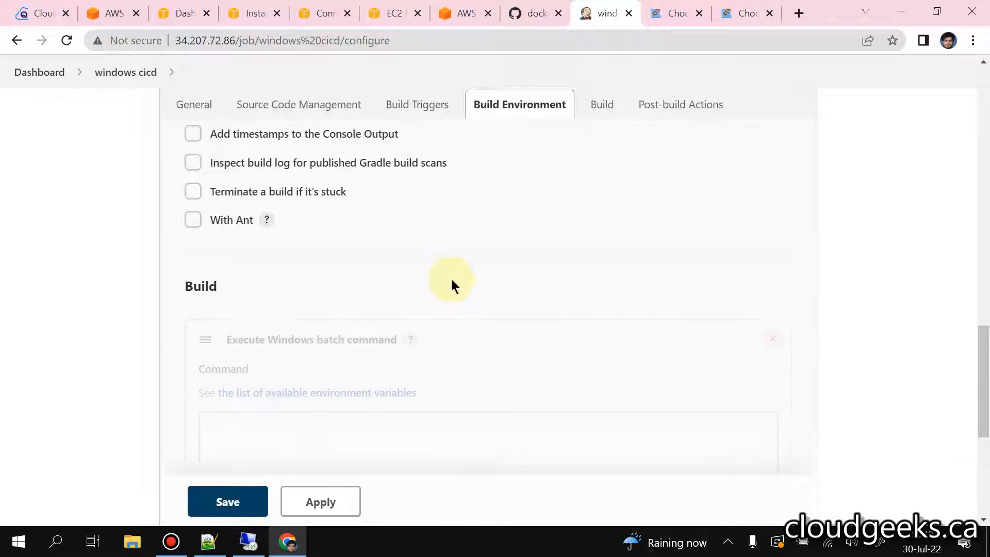
pyautogui.click(376, 281)
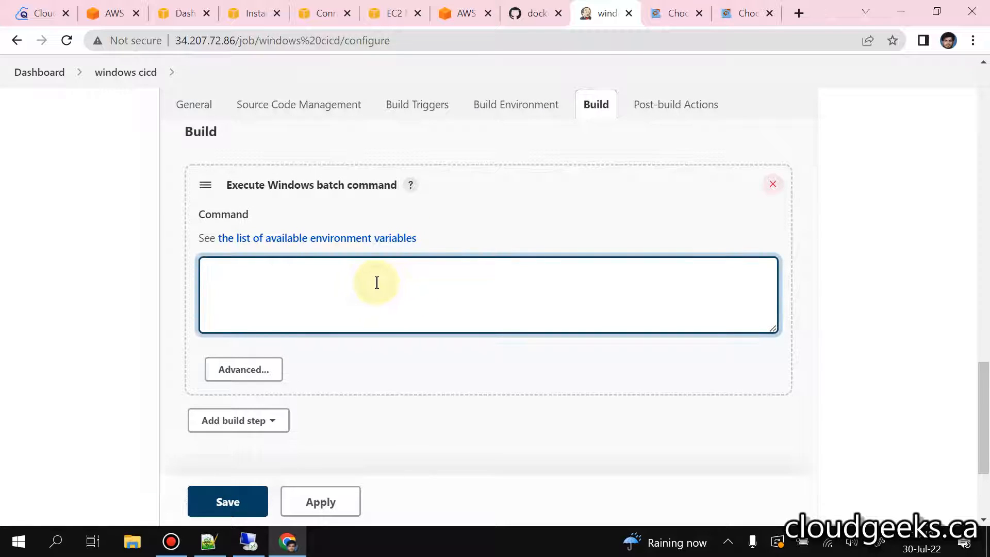
pyautogui.write('cd')
# Step: Switch to the remote desktop session, minimize the Command Prompt and copy the folder location from the desktop text file's properties
pyautogui.click(248, 541)
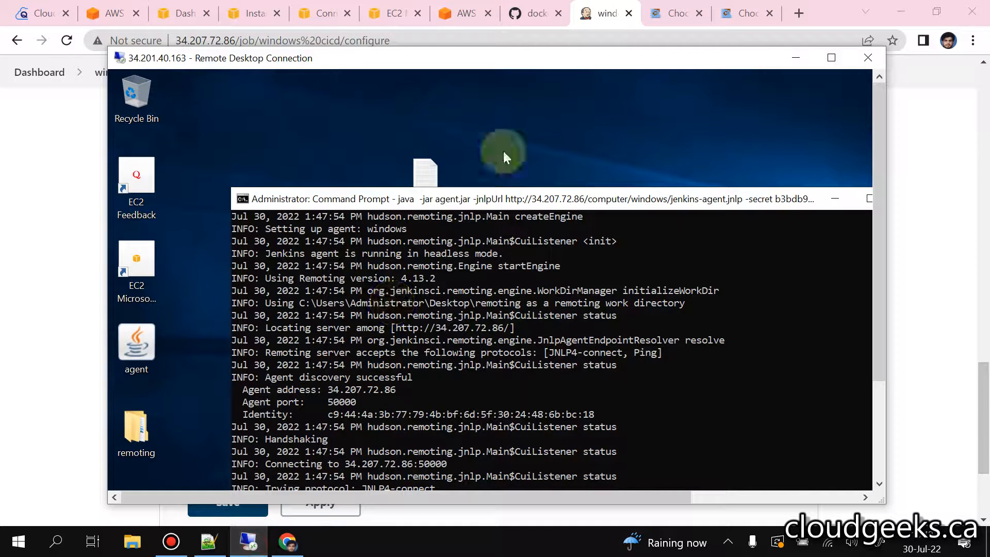
pyautogui.moveTo(748, 195); pyautogui.dragTo(650, 178)
pyautogui.click(736, 182)
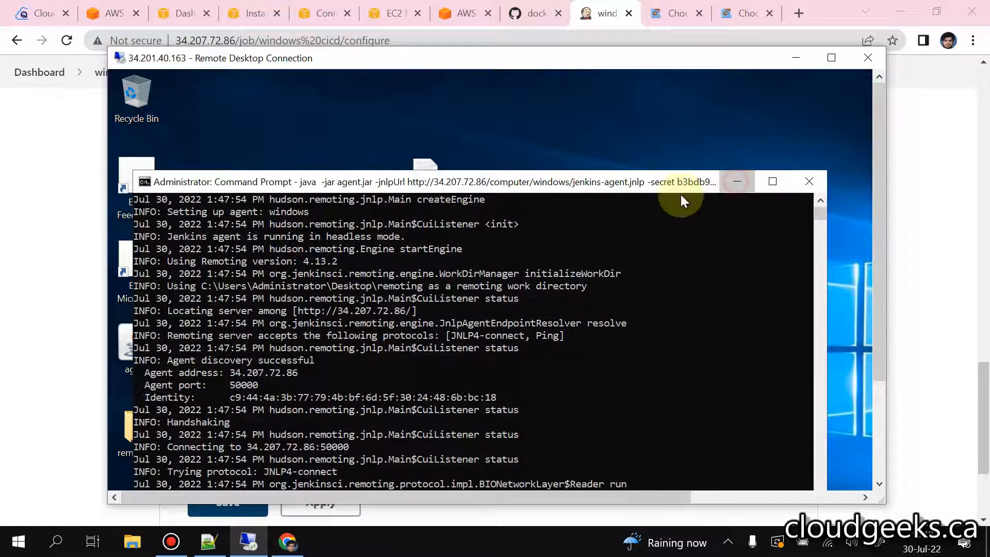
pyautogui.rightClick(422, 182)
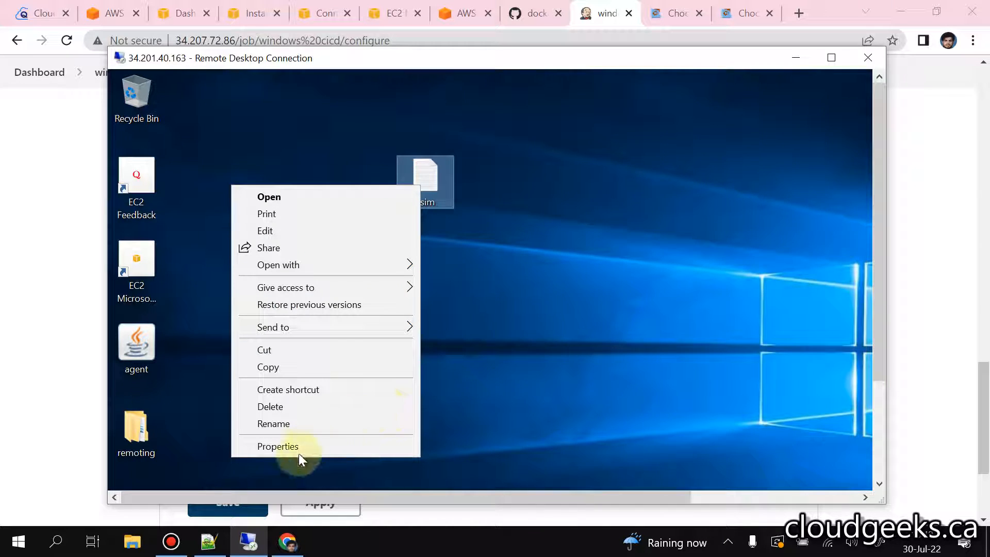
pyautogui.click(305, 446)
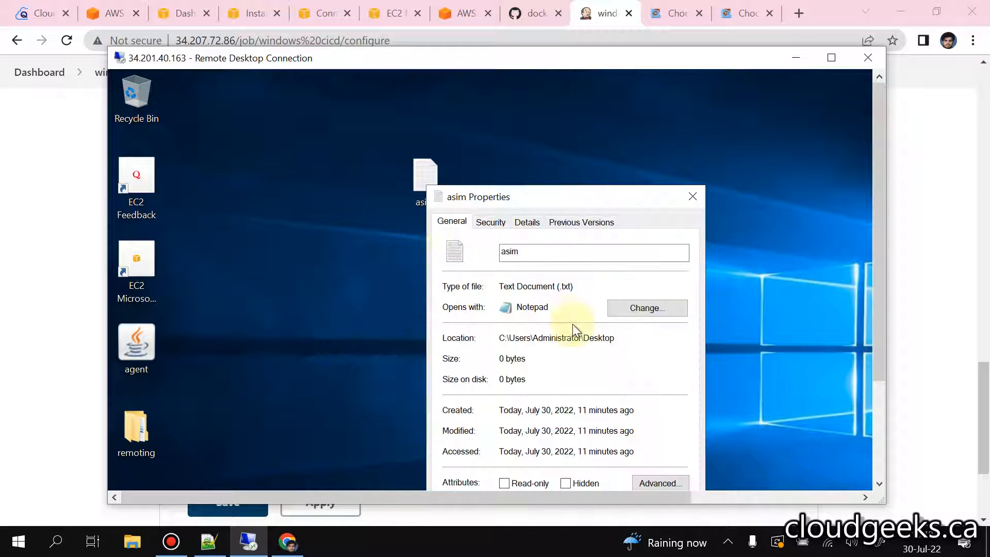
pyautogui.doubleClick(564, 337)
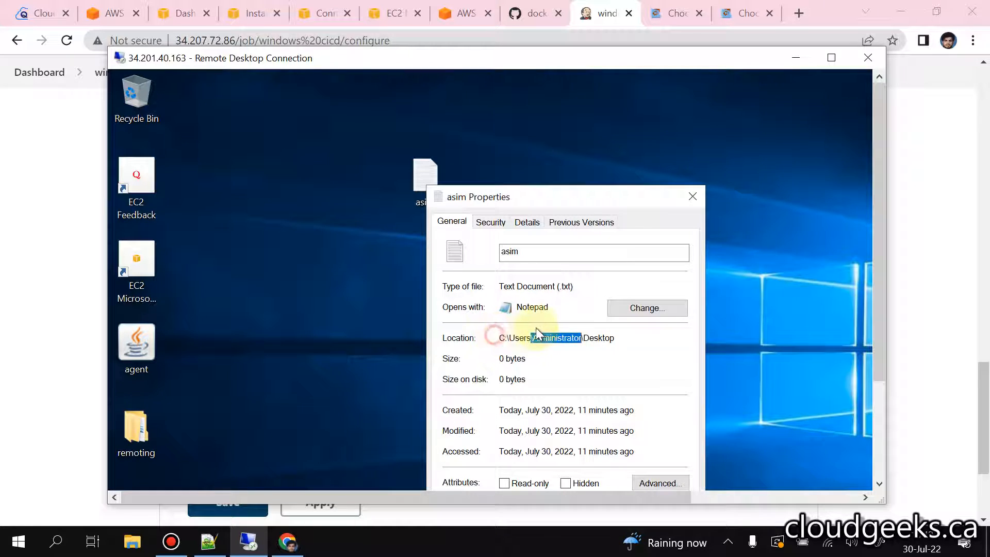
pyautogui.moveTo(614, 337); pyautogui.dragTo(496, 336)
pyautogui.rightClick(547, 343)
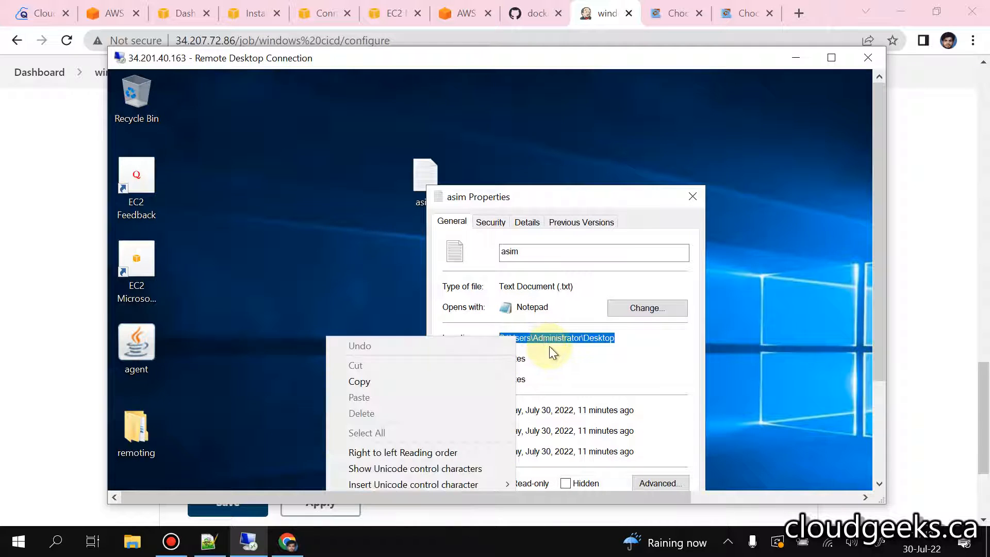
pyautogui.click(378, 381)
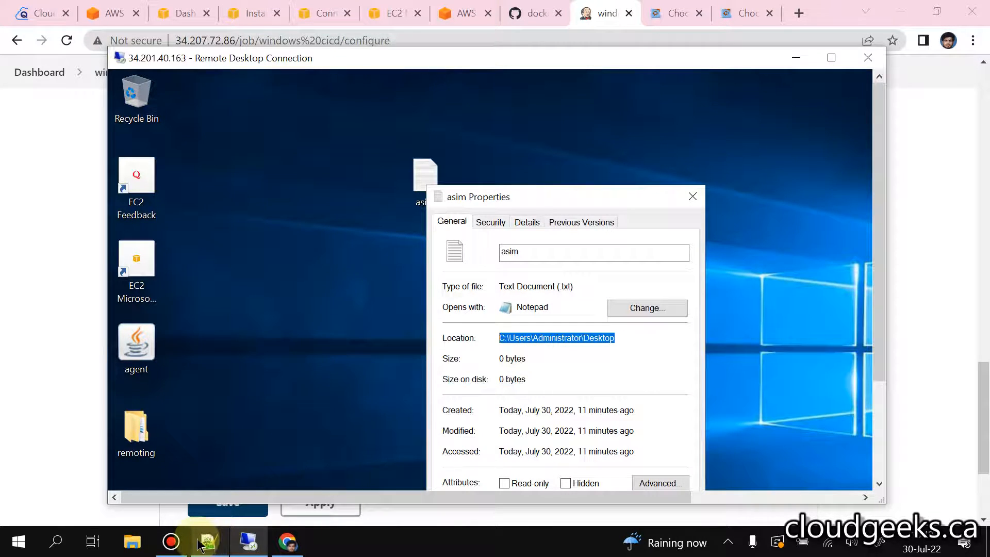
# Step: Return to Jenkins, complete the batch command as cd C:\Users\Administrator\Desktop followed by dir on a new line, and save the job
pyautogui.click(253, 547)
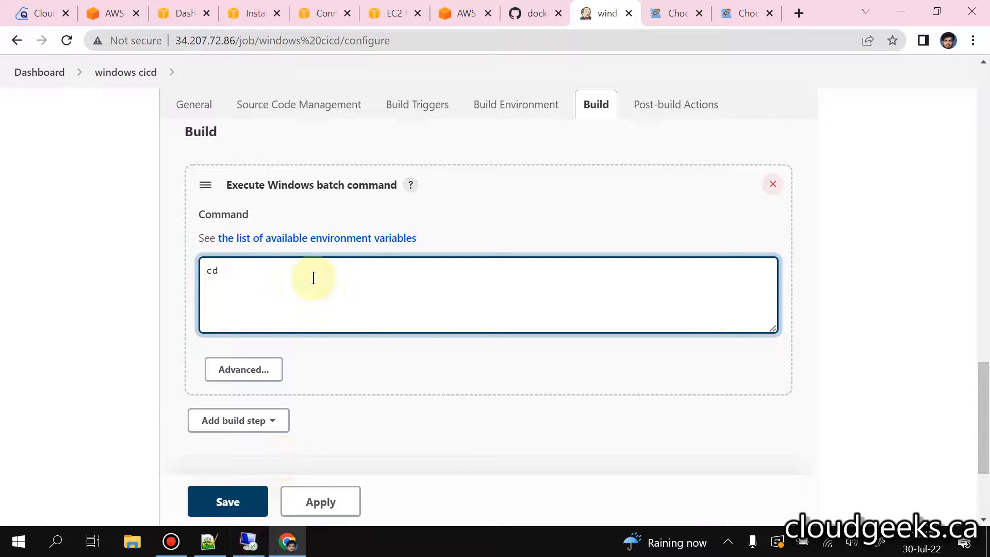
pyautogui.press('super')
pyautogui.click(550, 289)
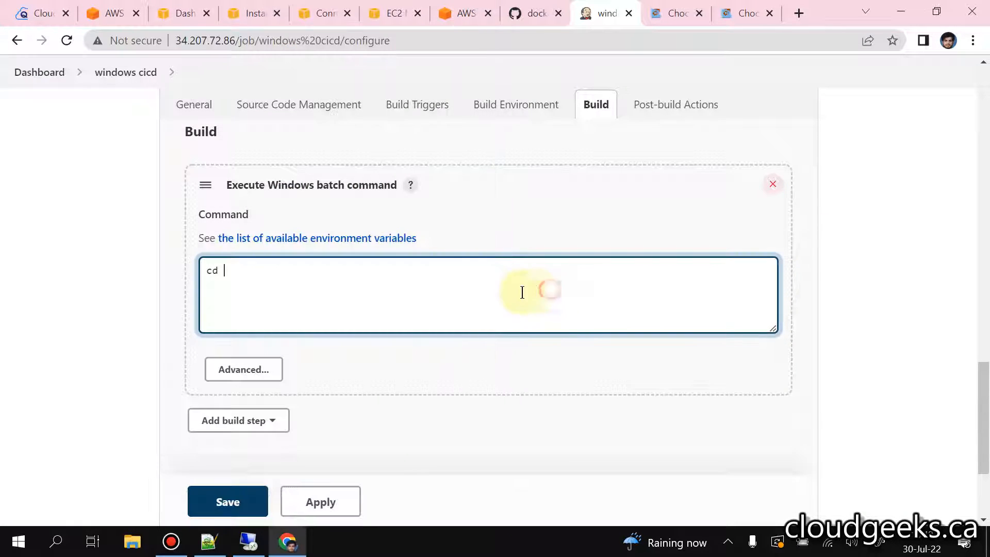
pyautogui.hotkey('ctrl', 'v')
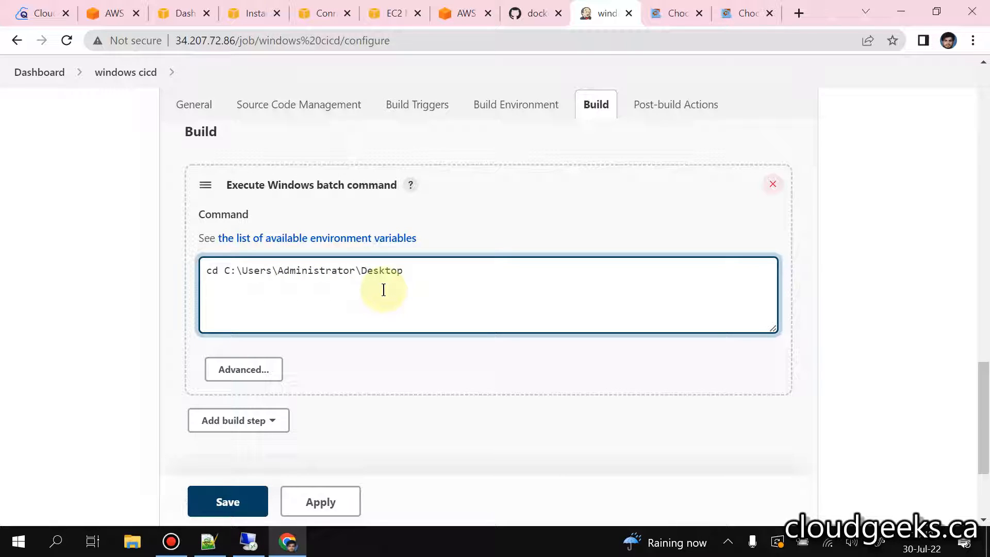
pyautogui.click(296, 509)
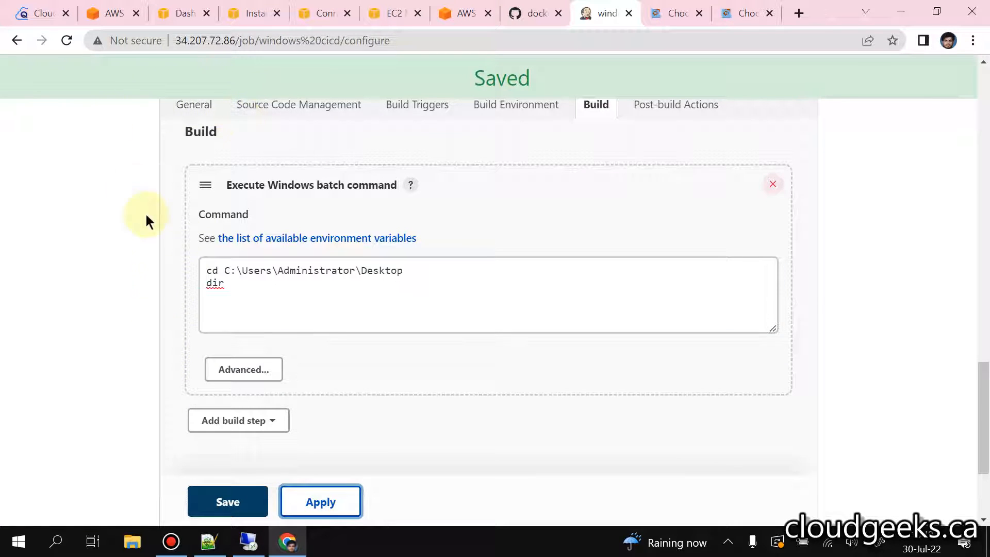
pyautogui.click(212, 506)
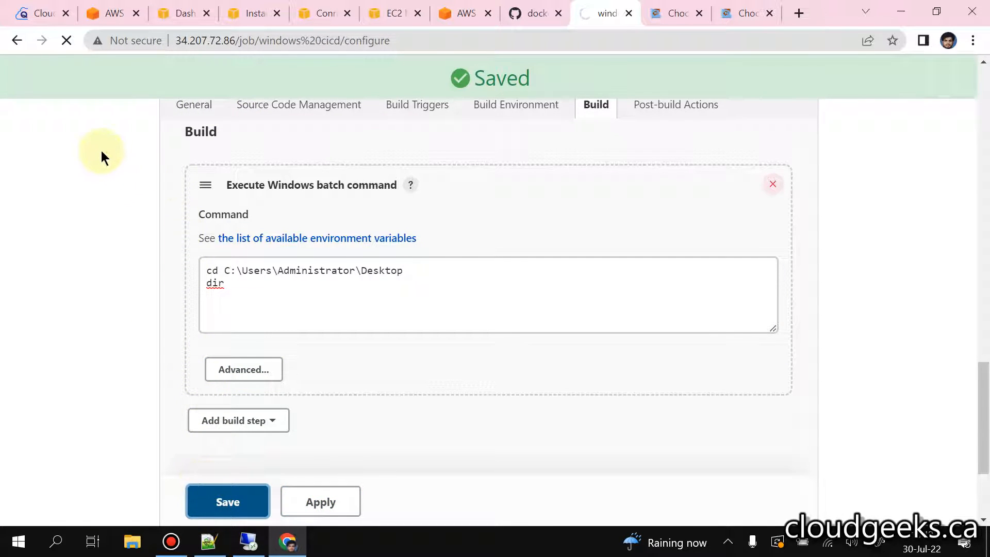
# Step: Build the windows cicd job and examine build #1's console output, highlighting the desktop text file in the directory listing
pyautogui.click(80, 306)
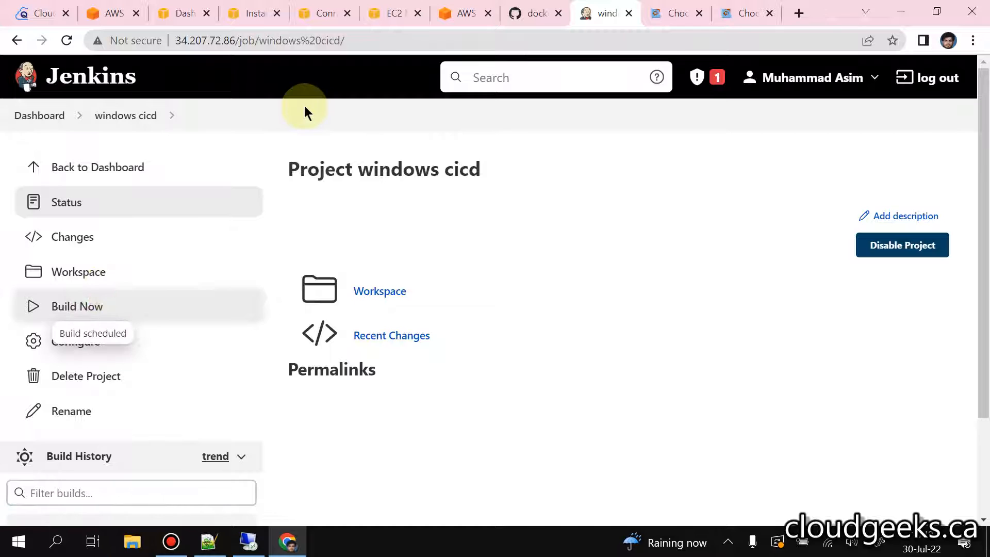
pyautogui.scroll(-1, 268, 198)
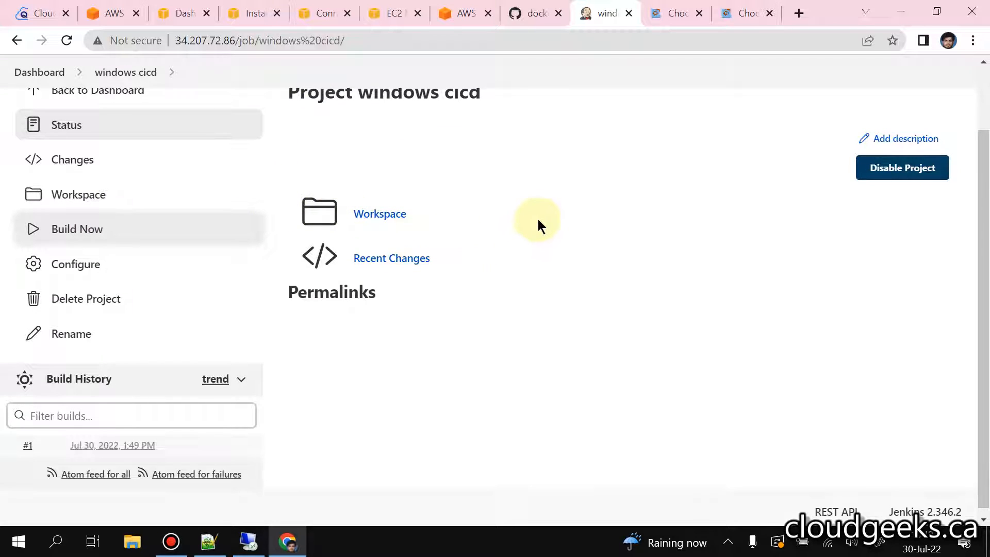
pyautogui.click(25, 441)
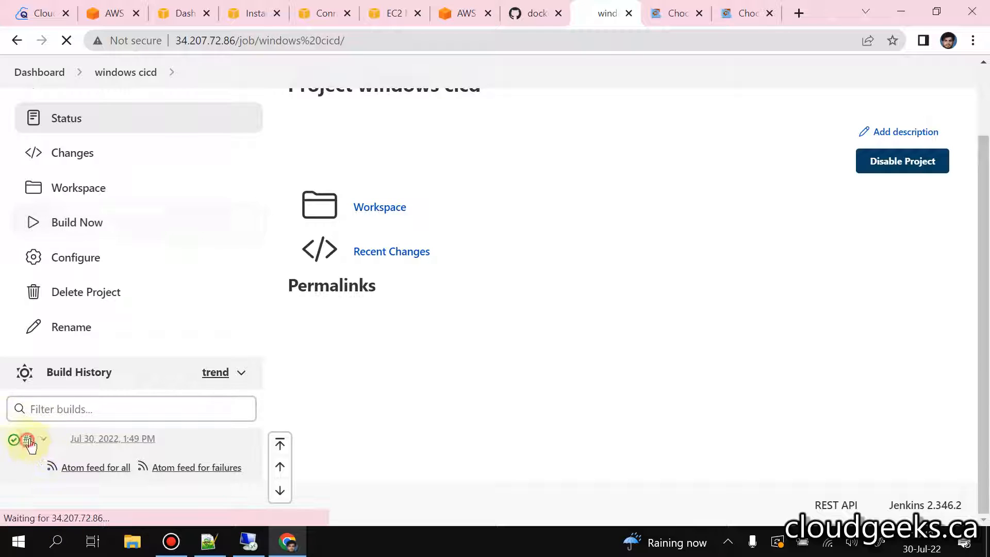
pyautogui.click(98, 271)
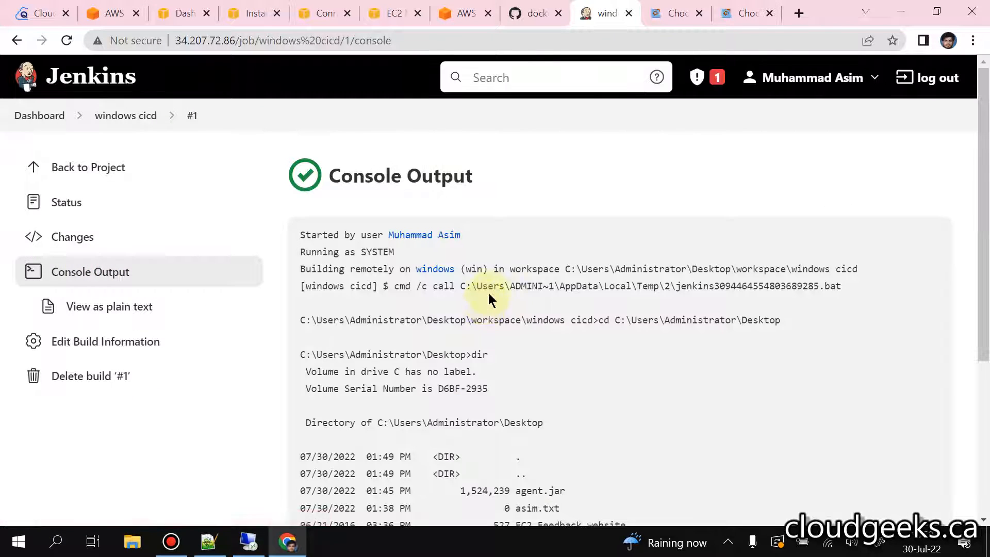
pyautogui.scroll(-4, 487, 296)
pyautogui.scroll(2, 392, 175)
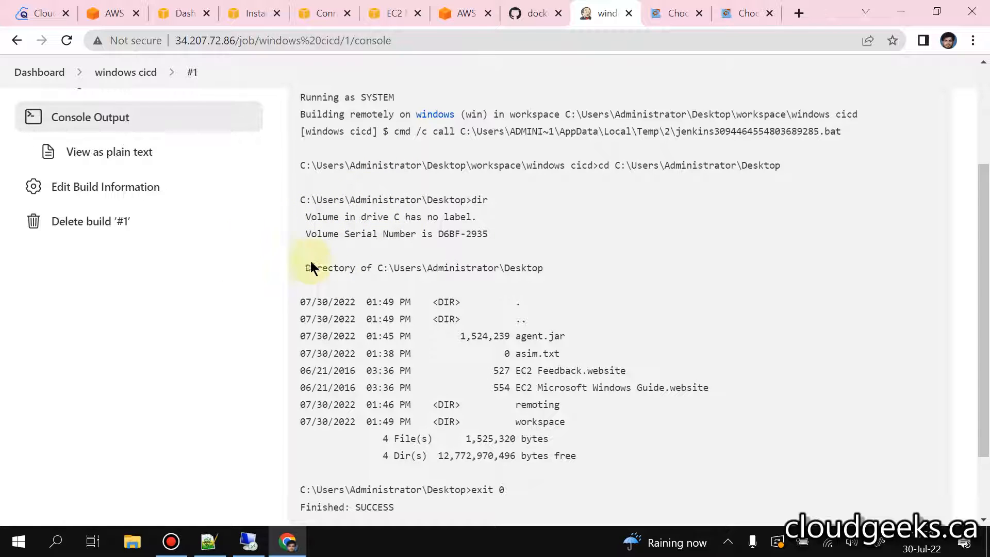
pyautogui.scroll(-2, 295, 283)
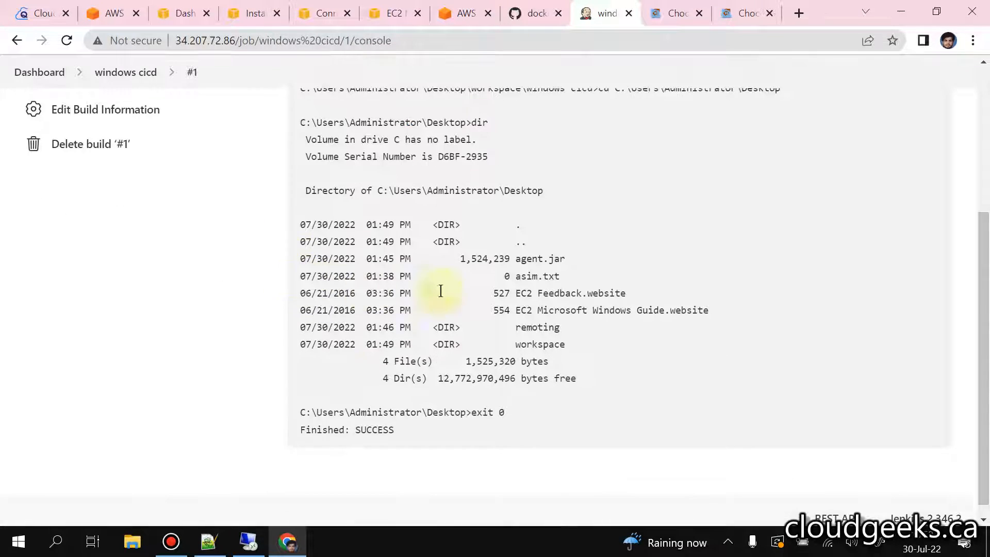
pyautogui.moveTo(562, 277); pyautogui.dragTo(514, 275)
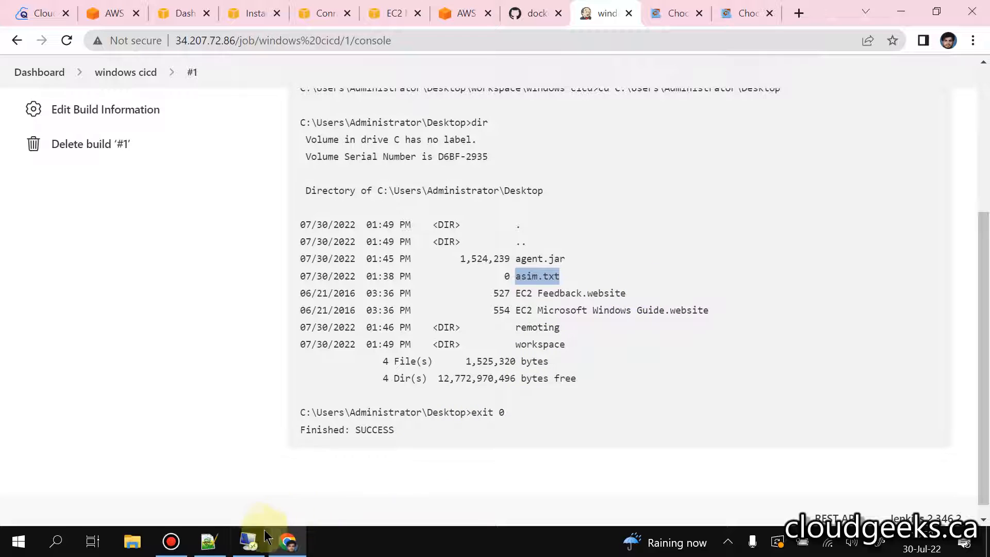
# Step: Switch to the remote desktop session, close the text file's properties, view the server's desktop, and minimize the session
pyautogui.click(249, 540)
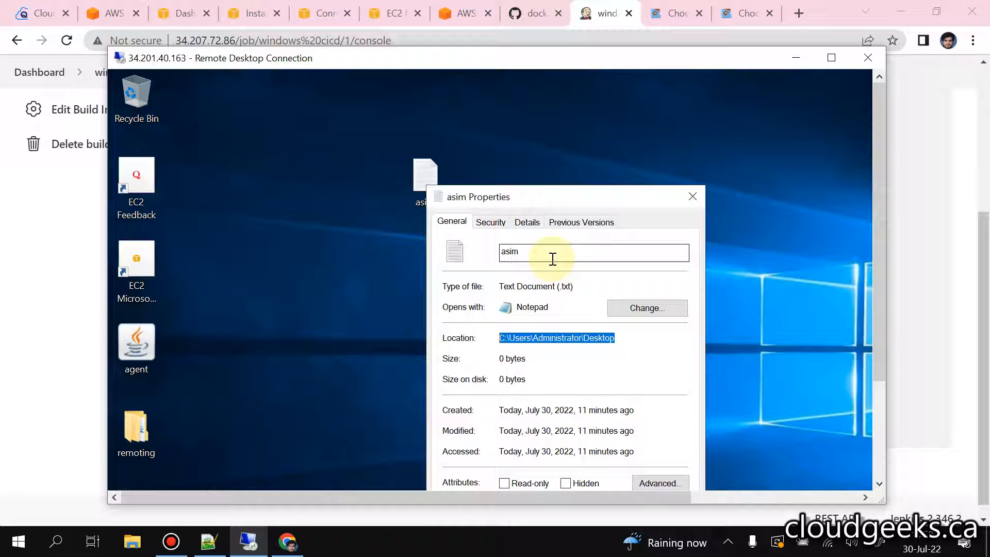
pyautogui.click(691, 184)
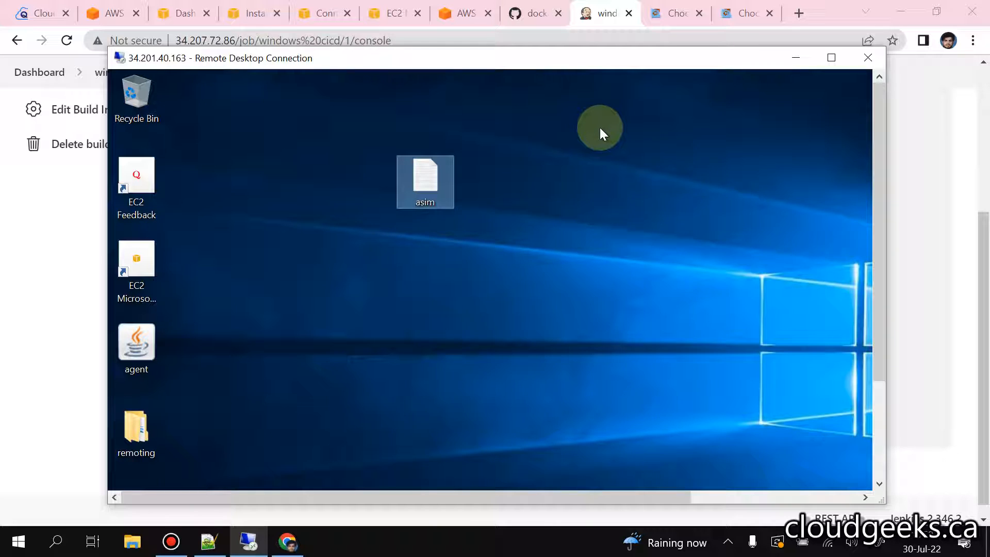
pyautogui.click(879, 434)
pyautogui.moveTo(880, 434); pyautogui.dragTo(834, 309)
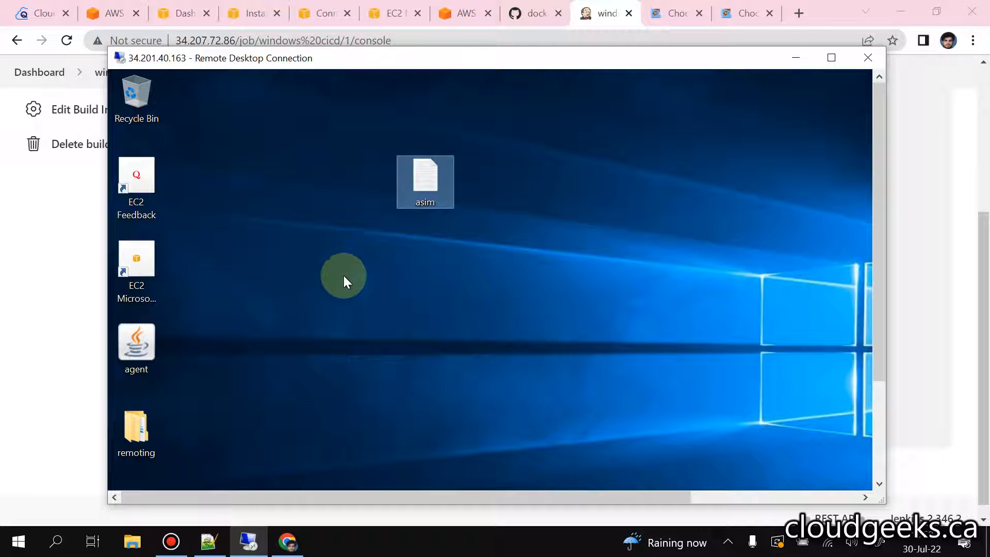
pyautogui.click(795, 57)
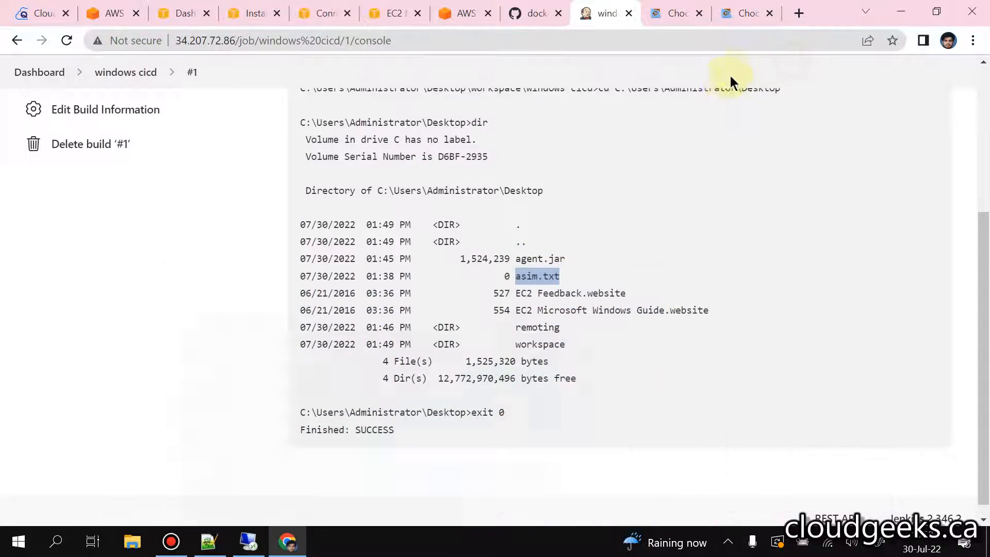
# Step: Leave build #1's console output for the Jenkins dashboard and open the configuration of the windows cicd job
pyautogui.scroll(5, 667, 191)
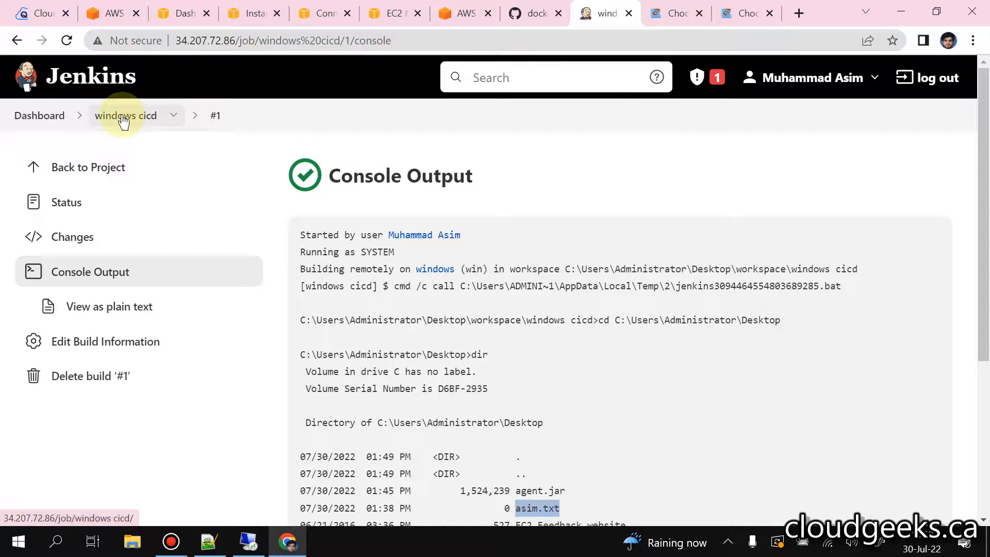
pyautogui.click(40, 115)
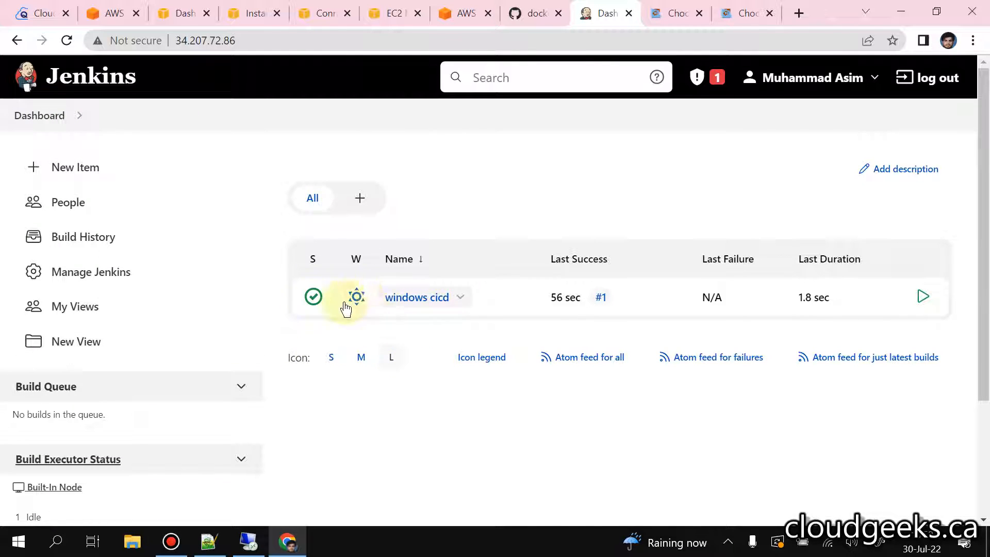
pyautogui.click(413, 299)
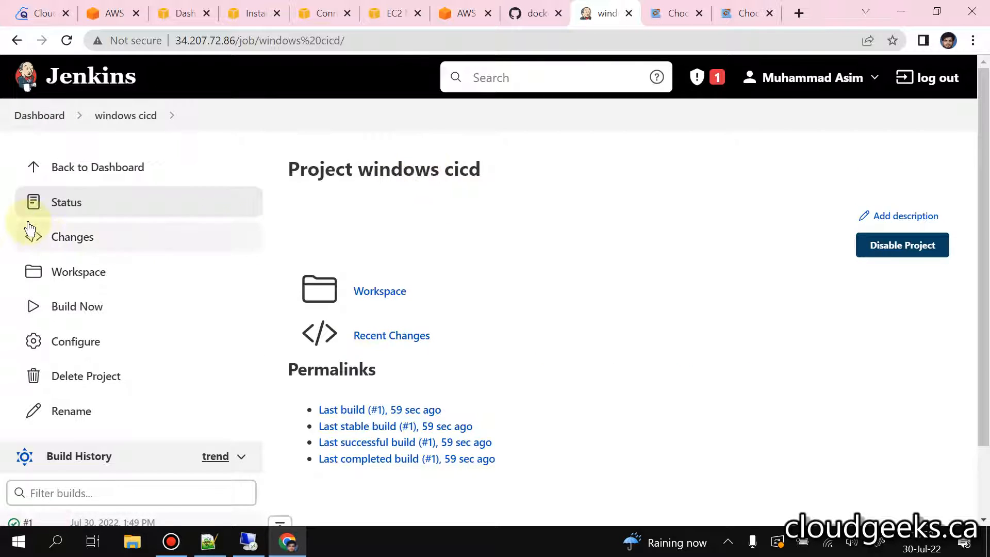
pyautogui.click(86, 344)
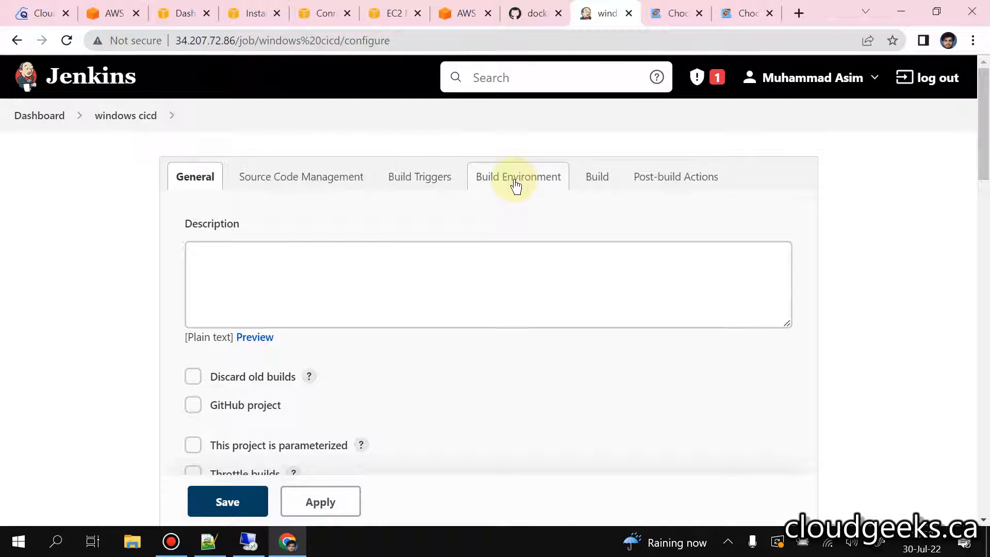
# Step: Review the job's source code management, node restriction, build triggers, build environment, batch command and post-build settings
pyautogui.click(345, 176)
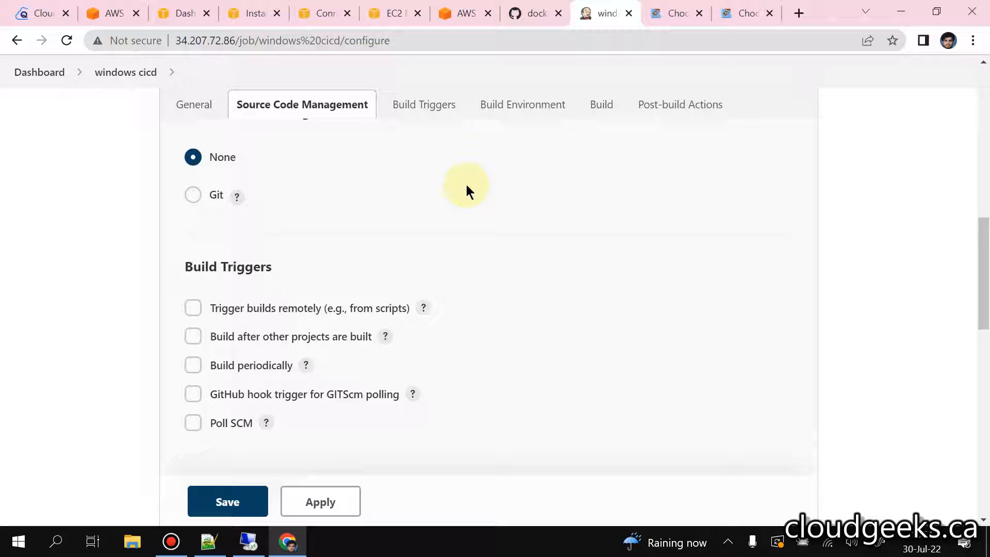
pyautogui.scroll(7, 466, 185)
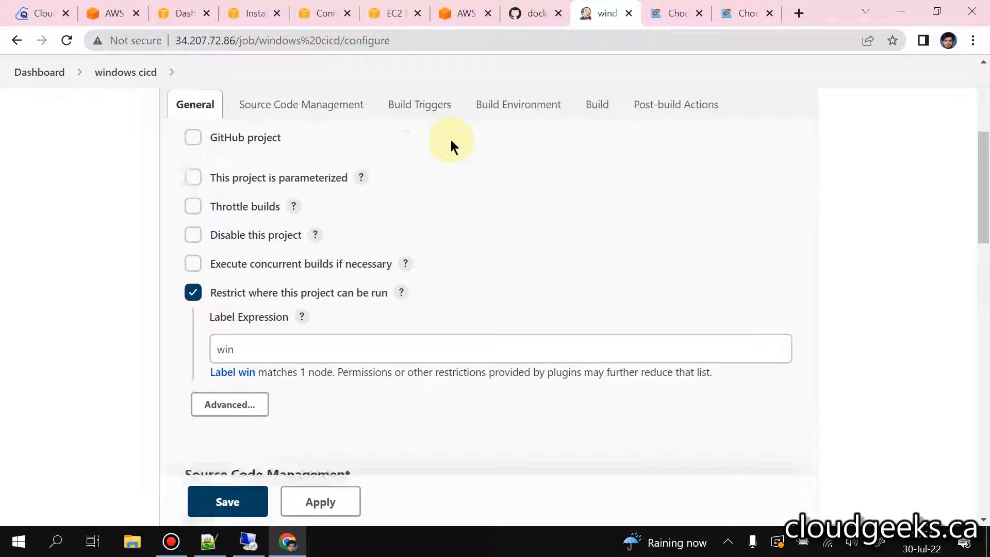
pyautogui.scroll(-10, 332, 112)
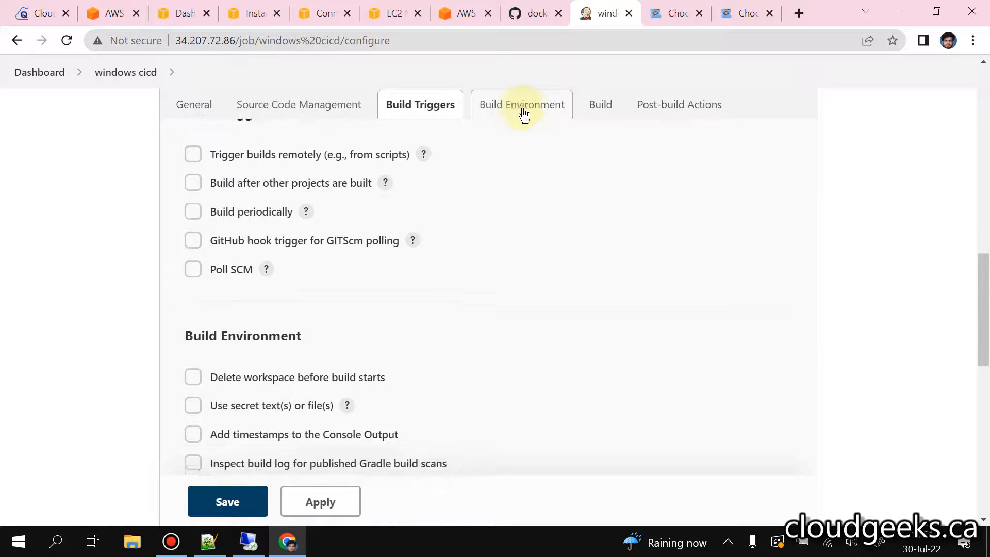
pyautogui.click(601, 107)
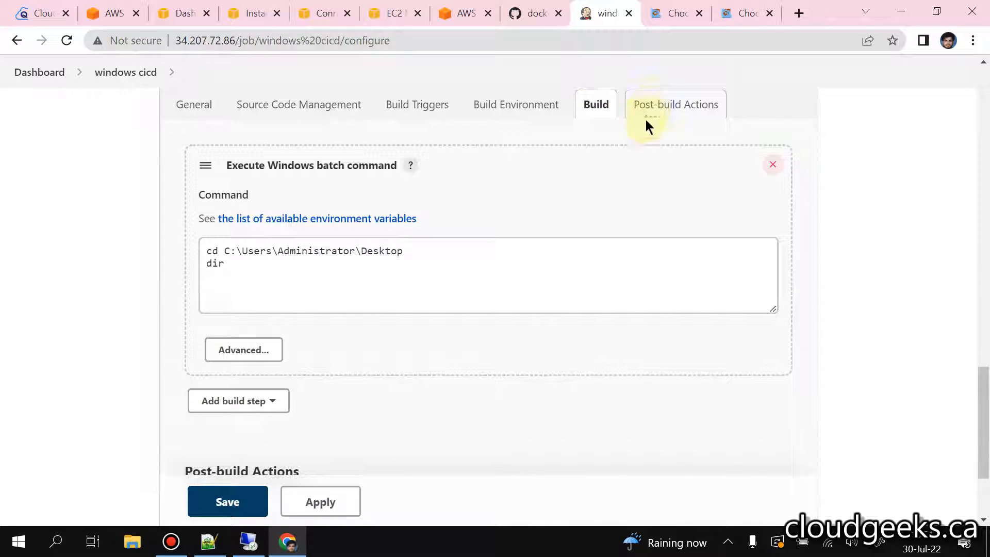
pyautogui.scroll(12, 639, 188)
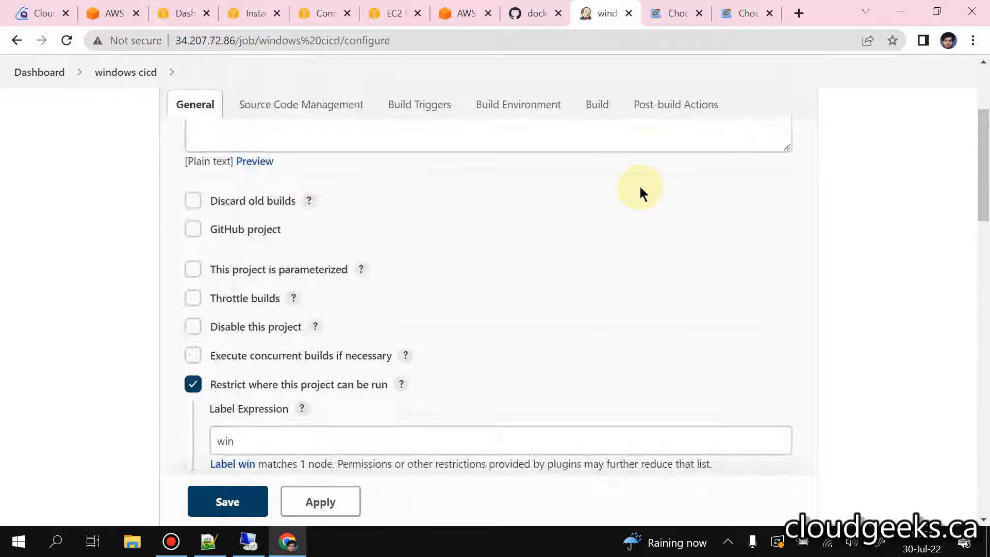
pyautogui.click(662, 111)
pyautogui.scroll(8, 670, 196)
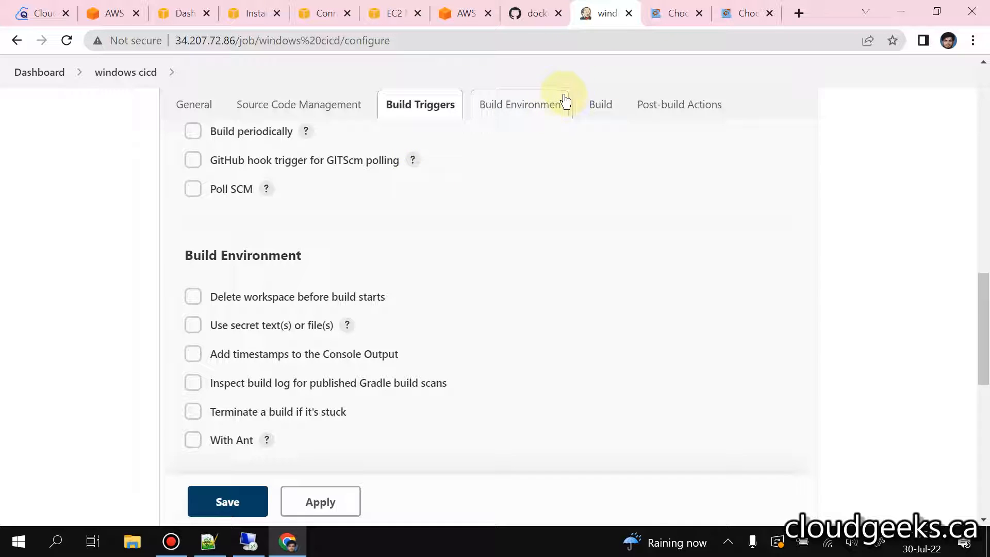
# Step: Switch to the remote desktop session of the Windows agent to view its desktop
pyautogui.click(249, 542)
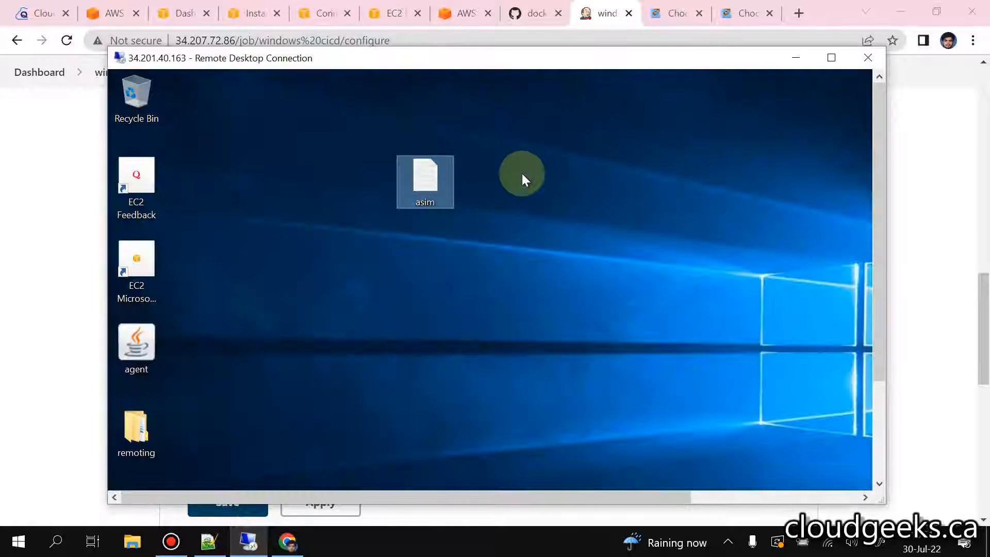